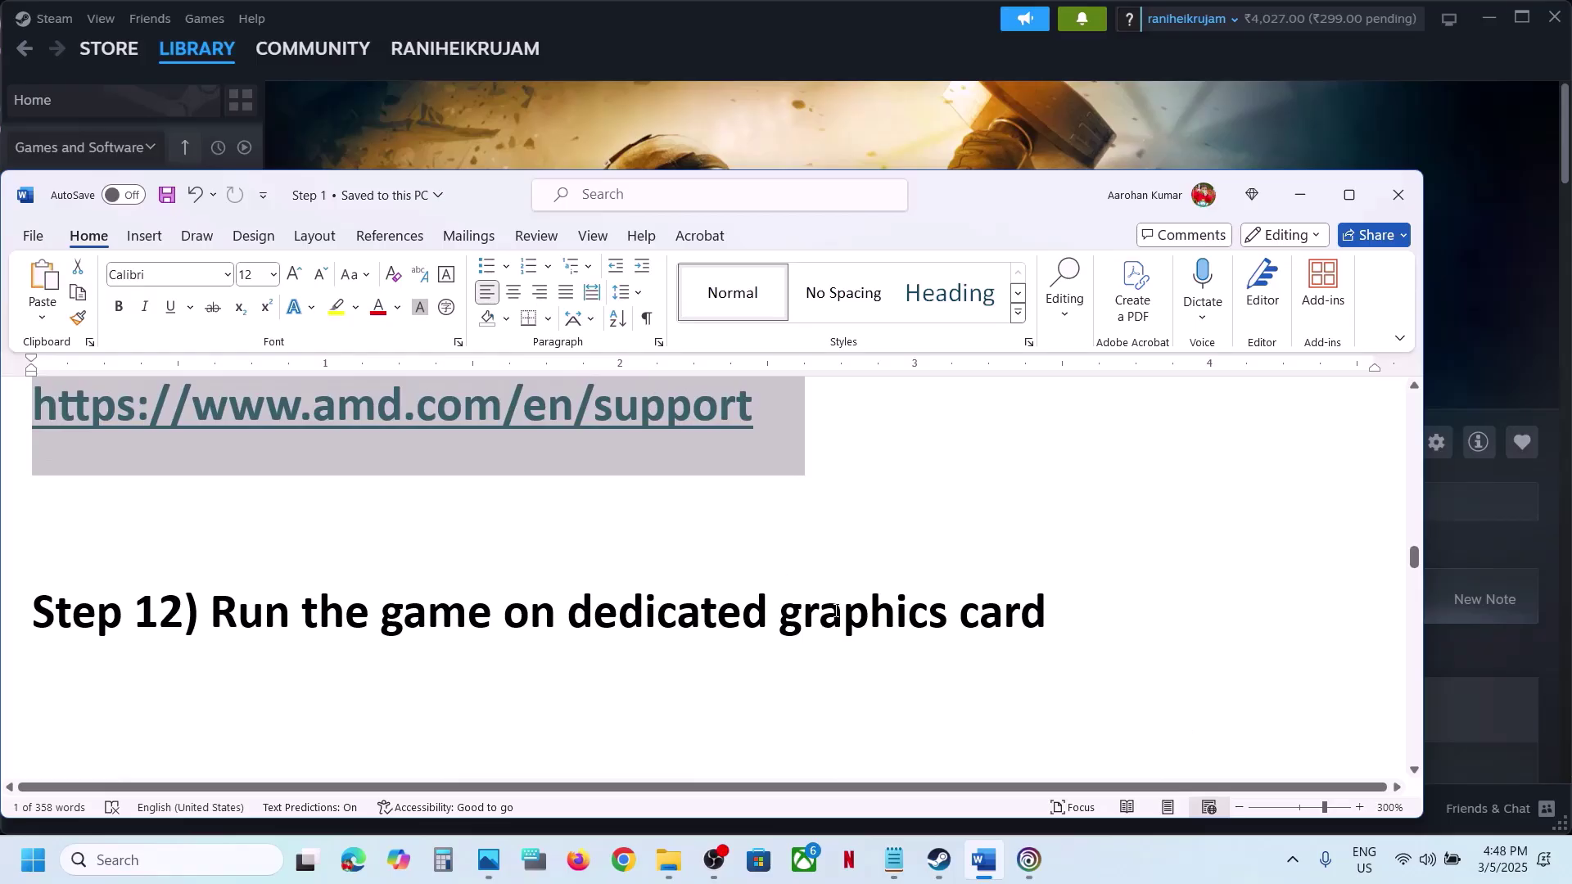
Step: Copy 'graphics' from the Step 12 heading and open the Windows search
key("ctrl+c")
left_click(164, 860)
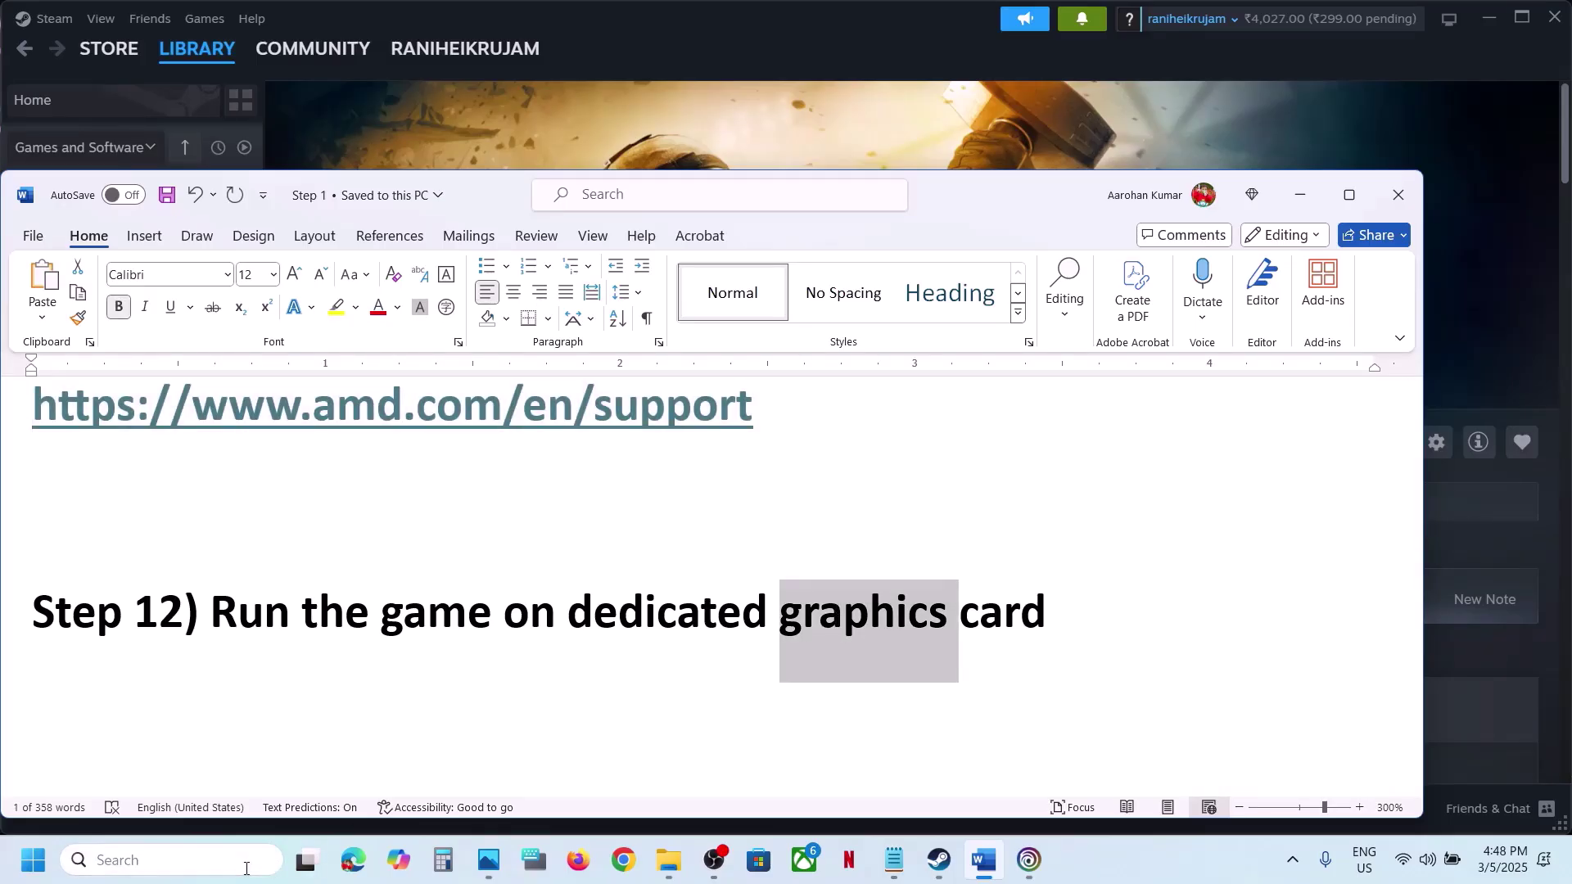
Step: Search graphics settings and add RainbowSix.exe from the Rainbow Six Siege Steam folder
key("ctrl+v")
left_click(188, 226)
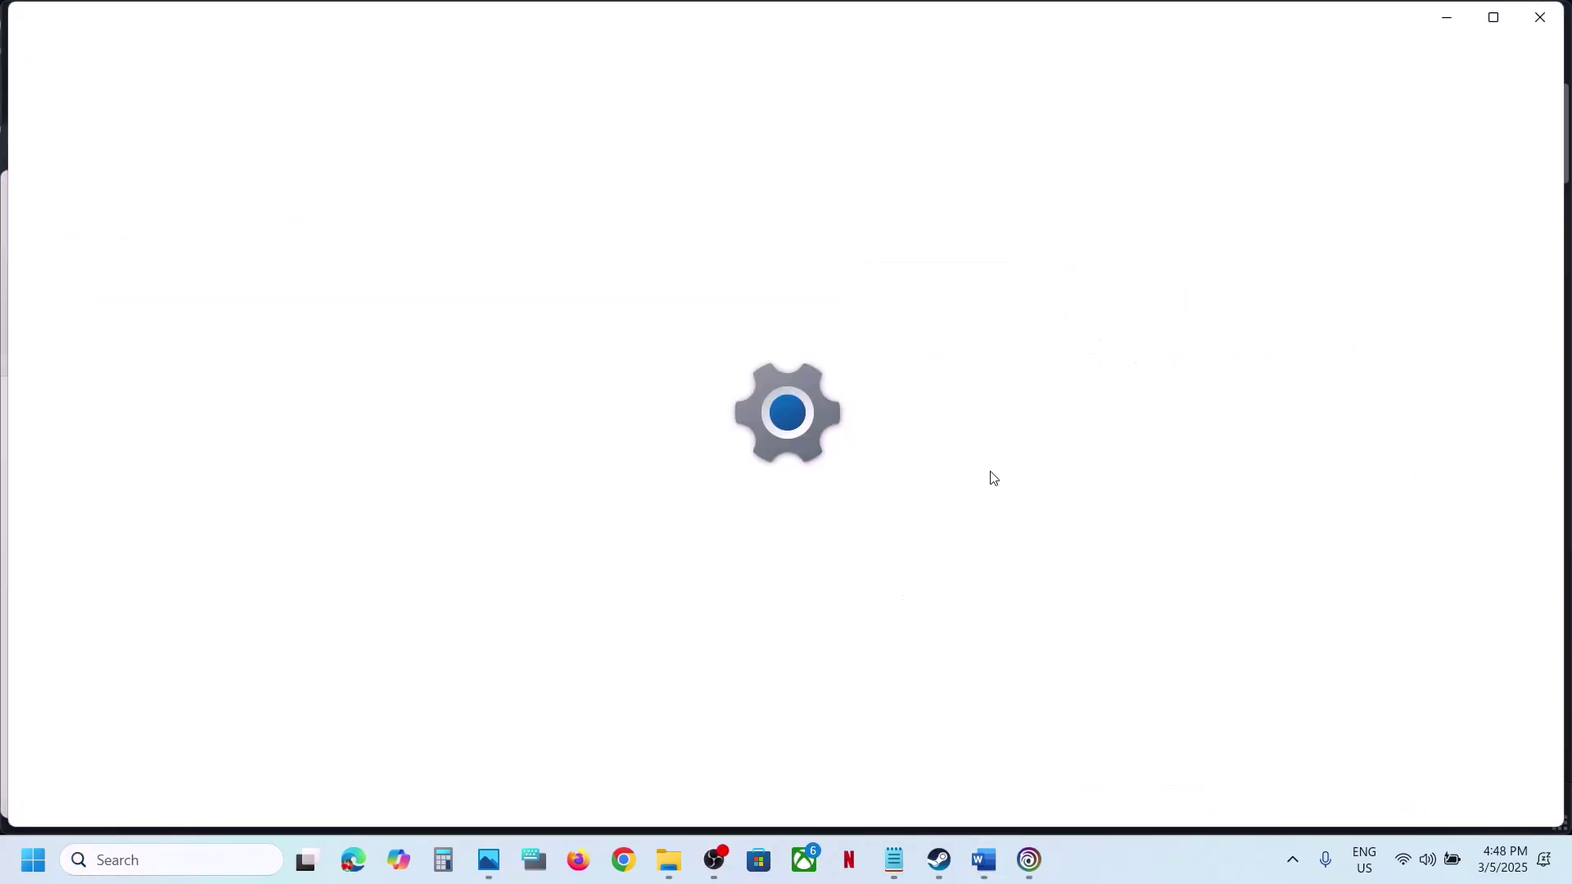
left_click(1146, 562)
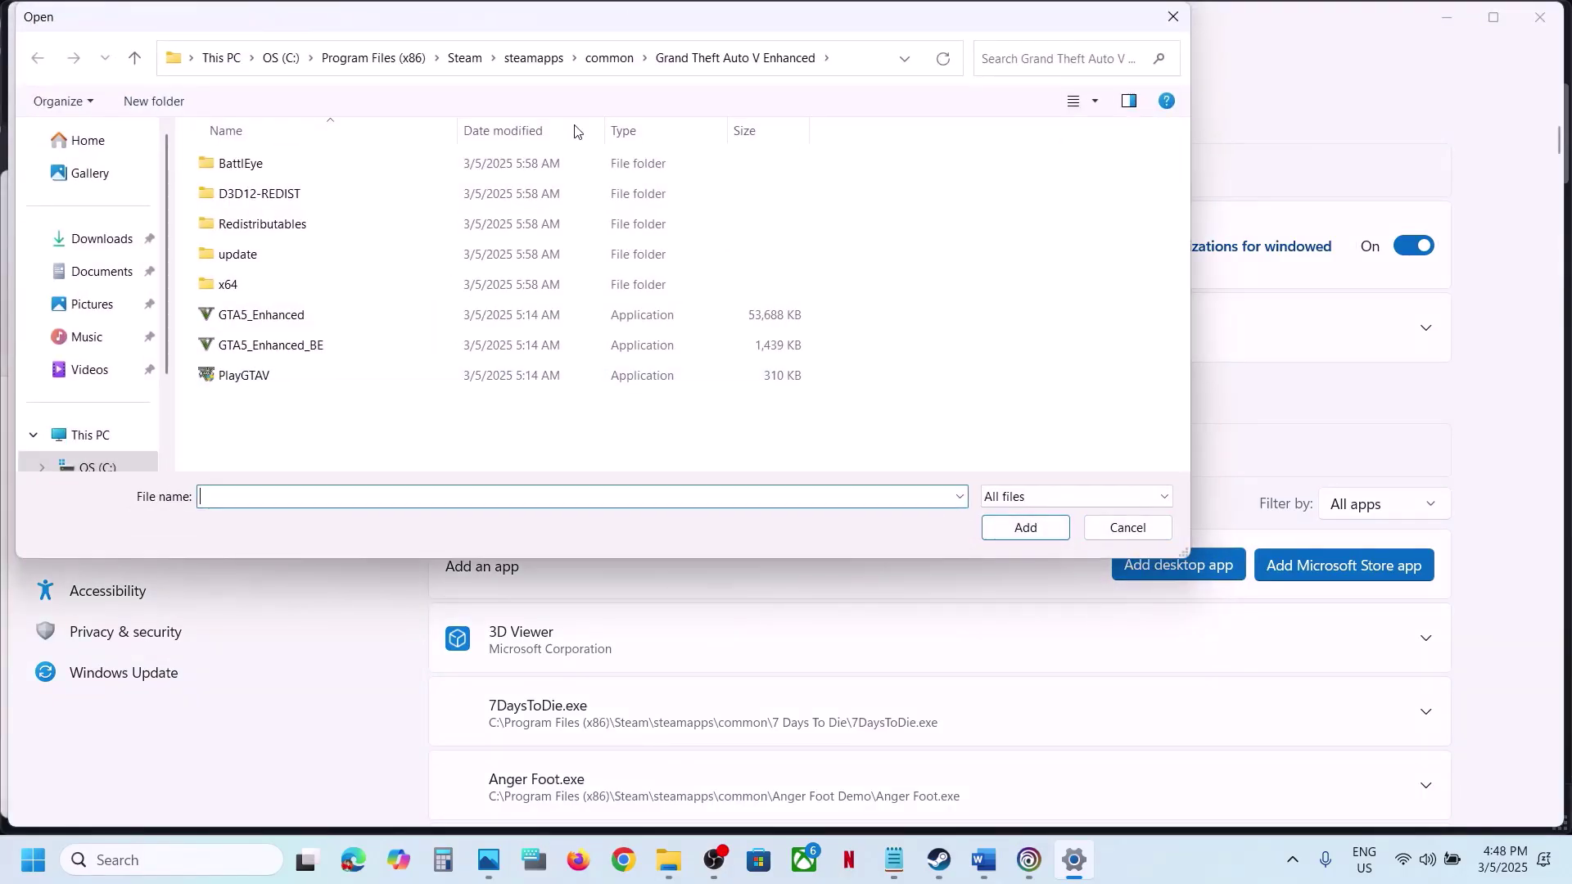
left_click(610, 59)
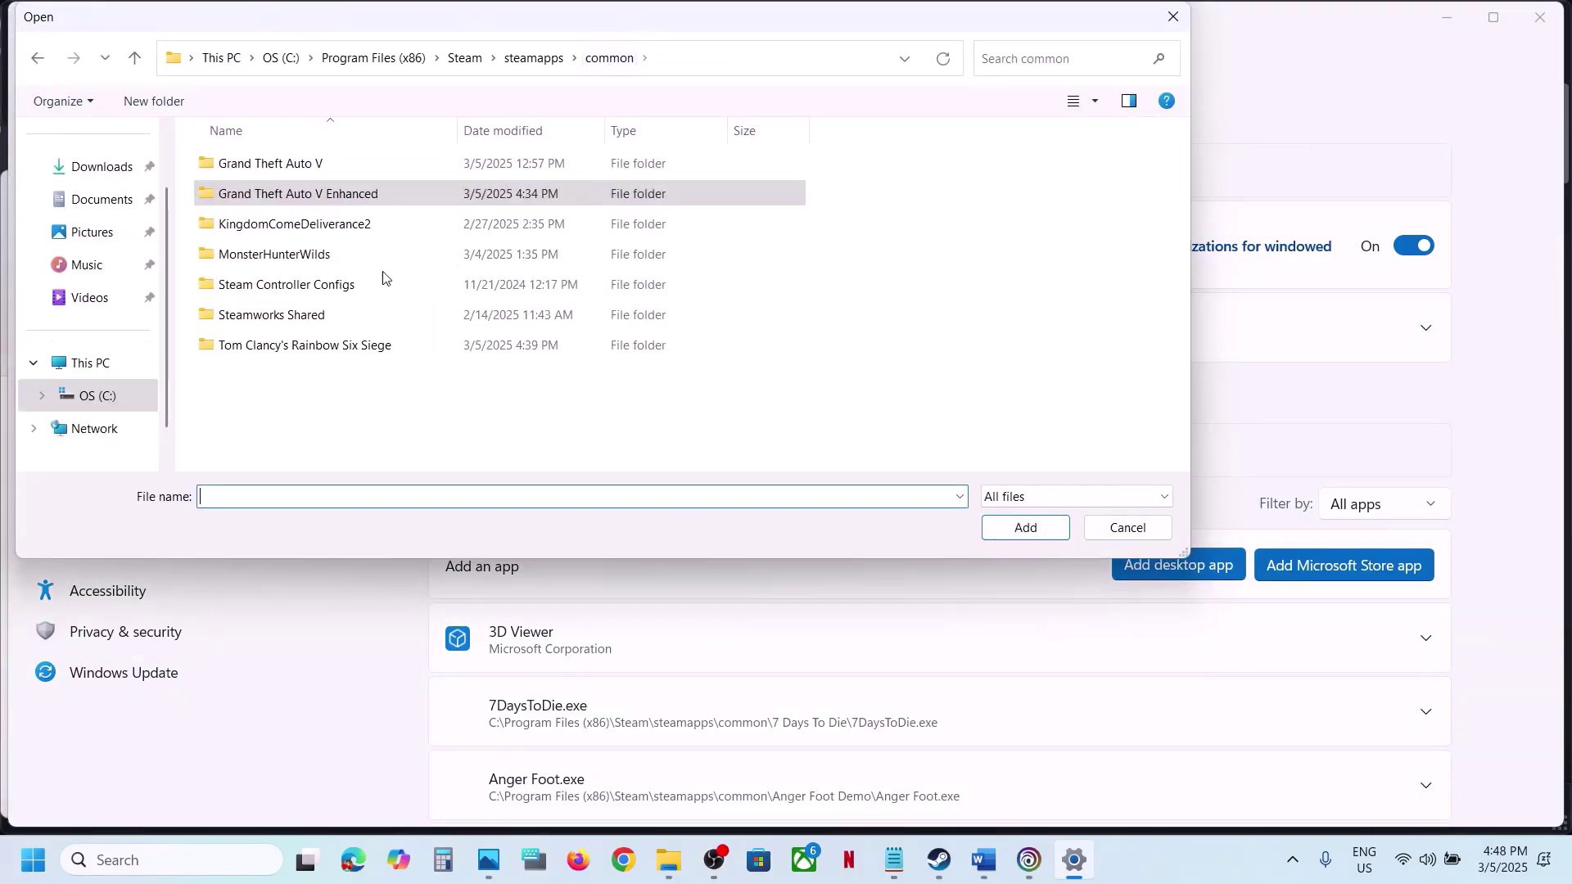
left_click(295, 349)
double_click(295, 349)
left_click(250, 345)
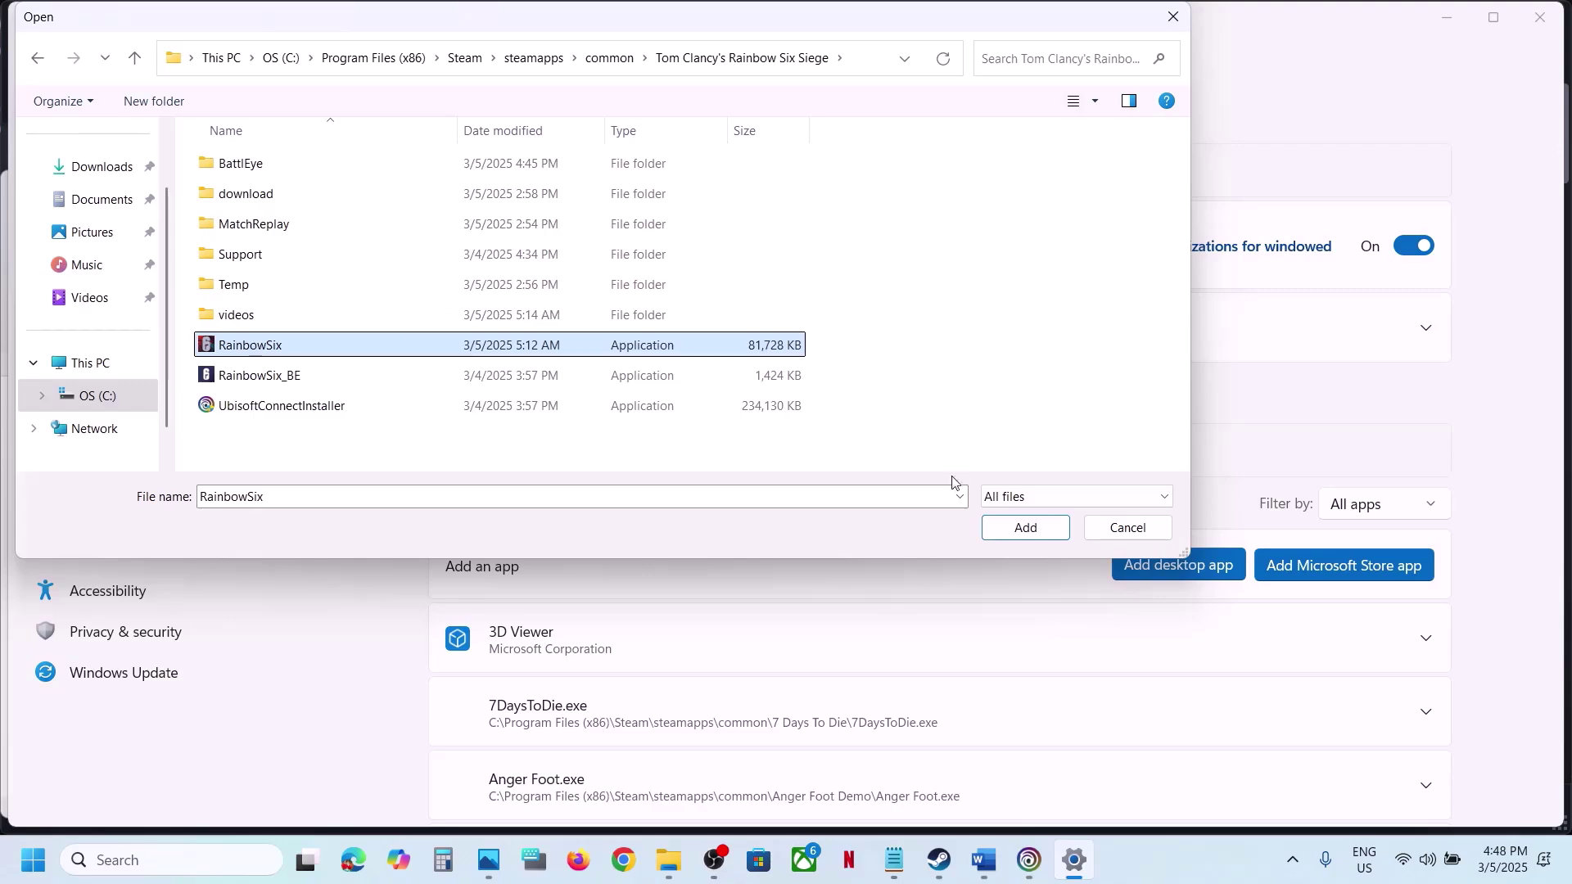
left_click(1006, 529)
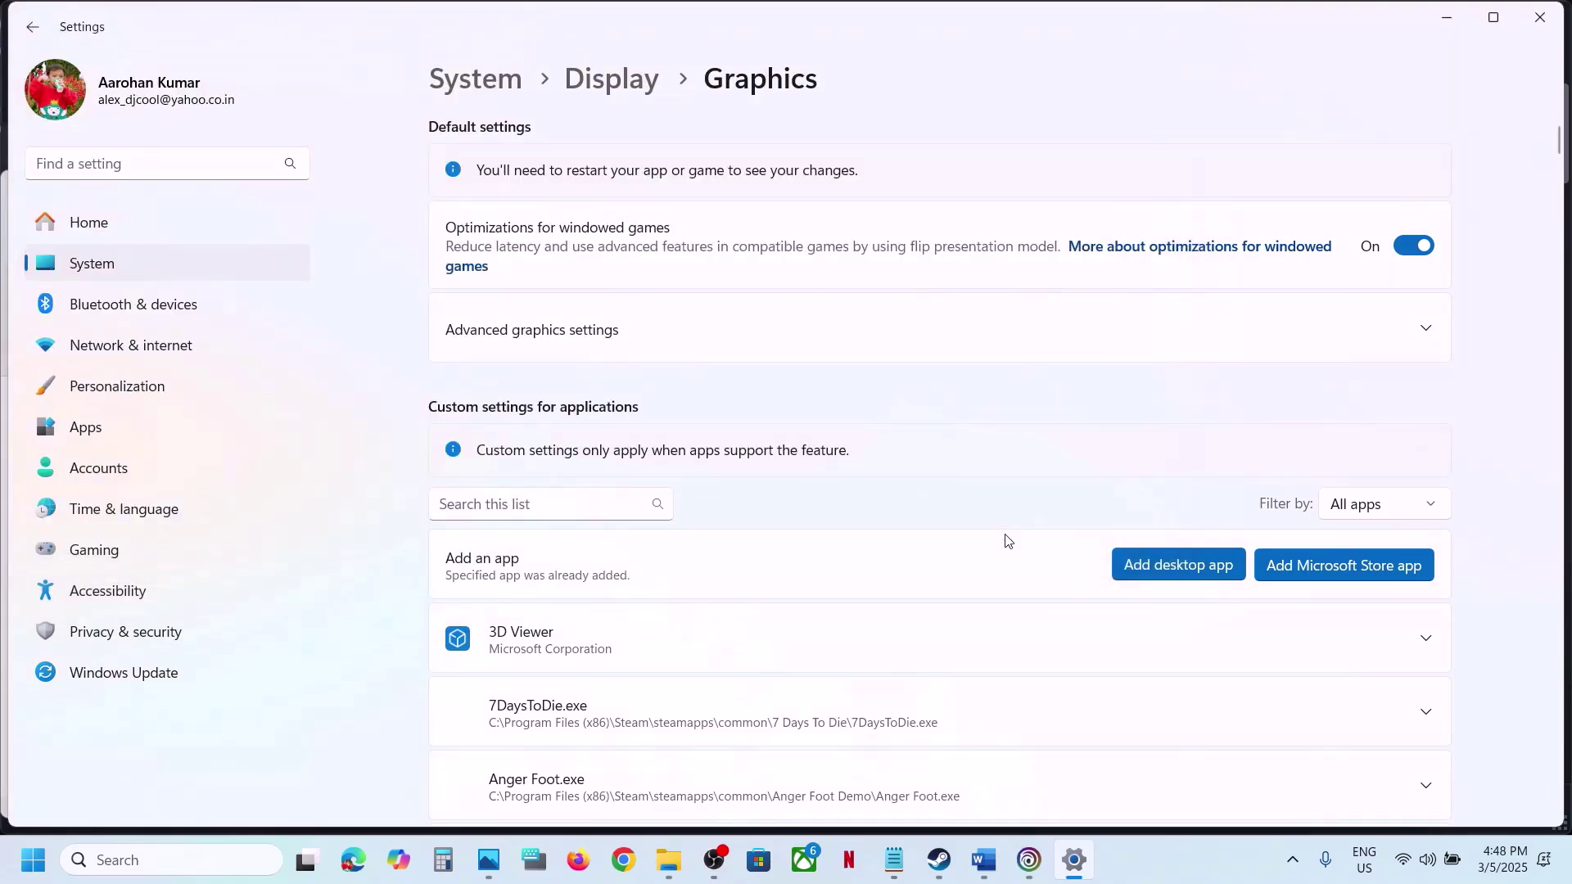
Step: Set Rainbow Six's GPU preference to High Performance (NVIDIA GeForce RTX 3050 Laptop GPU) and close Settings
scroll(1007, 541, "down", 12)
scroll(1007, 540, "down", 15)
scroll(1008, 541, "down", 15)
scroll(1008, 541, "down", 15)
scroll(1008, 541, "down", 15)
scroll(1007, 541, "down", 12)
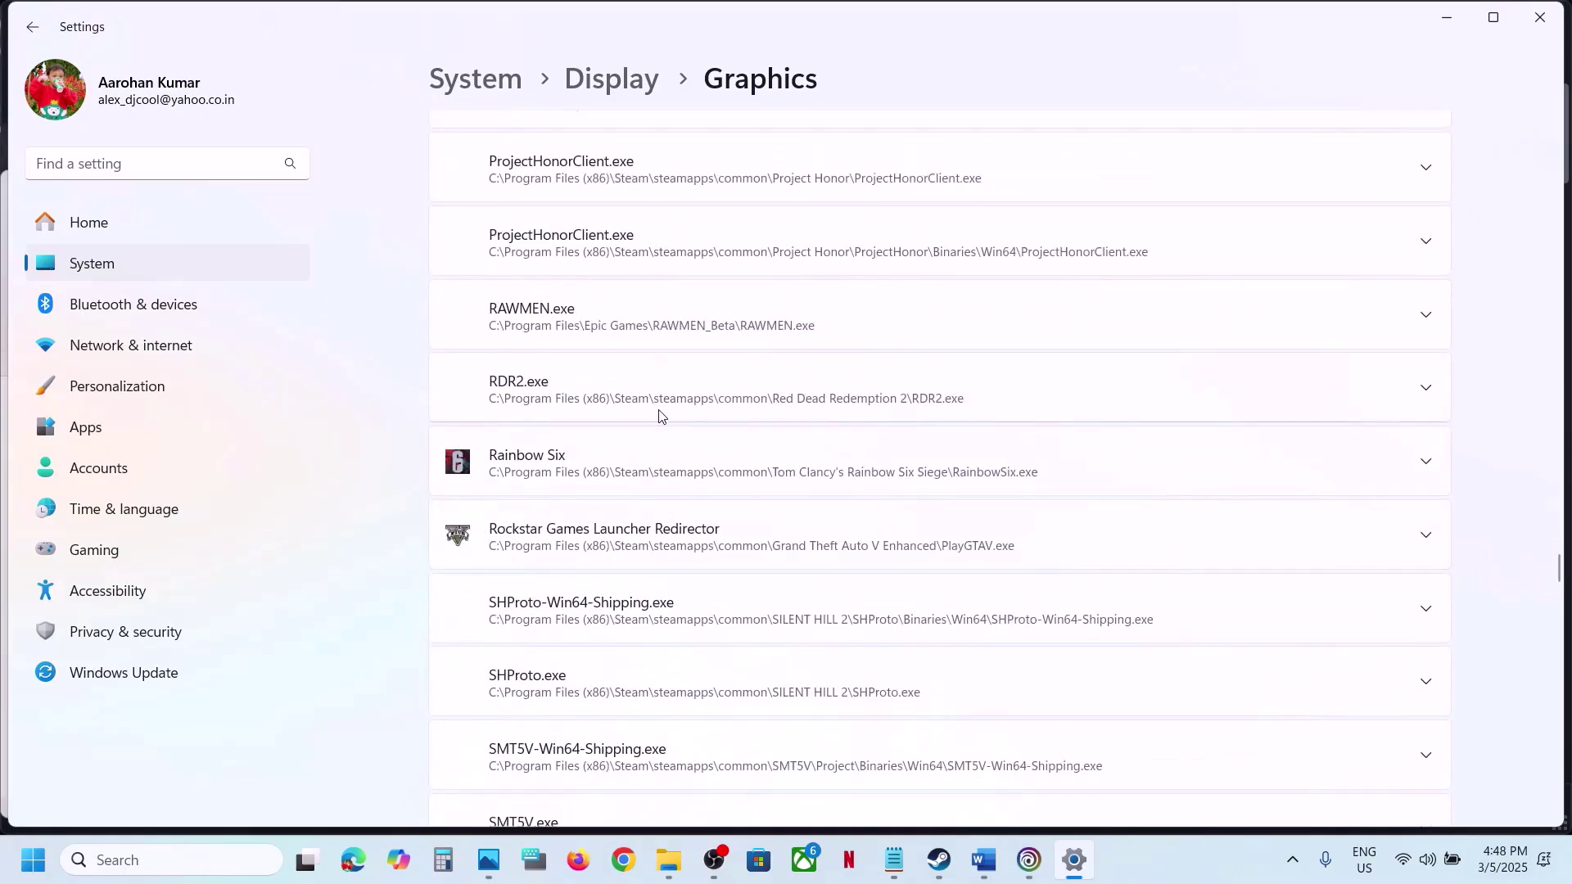
left_click(615, 479)
scroll(615, 479, "up", 1)
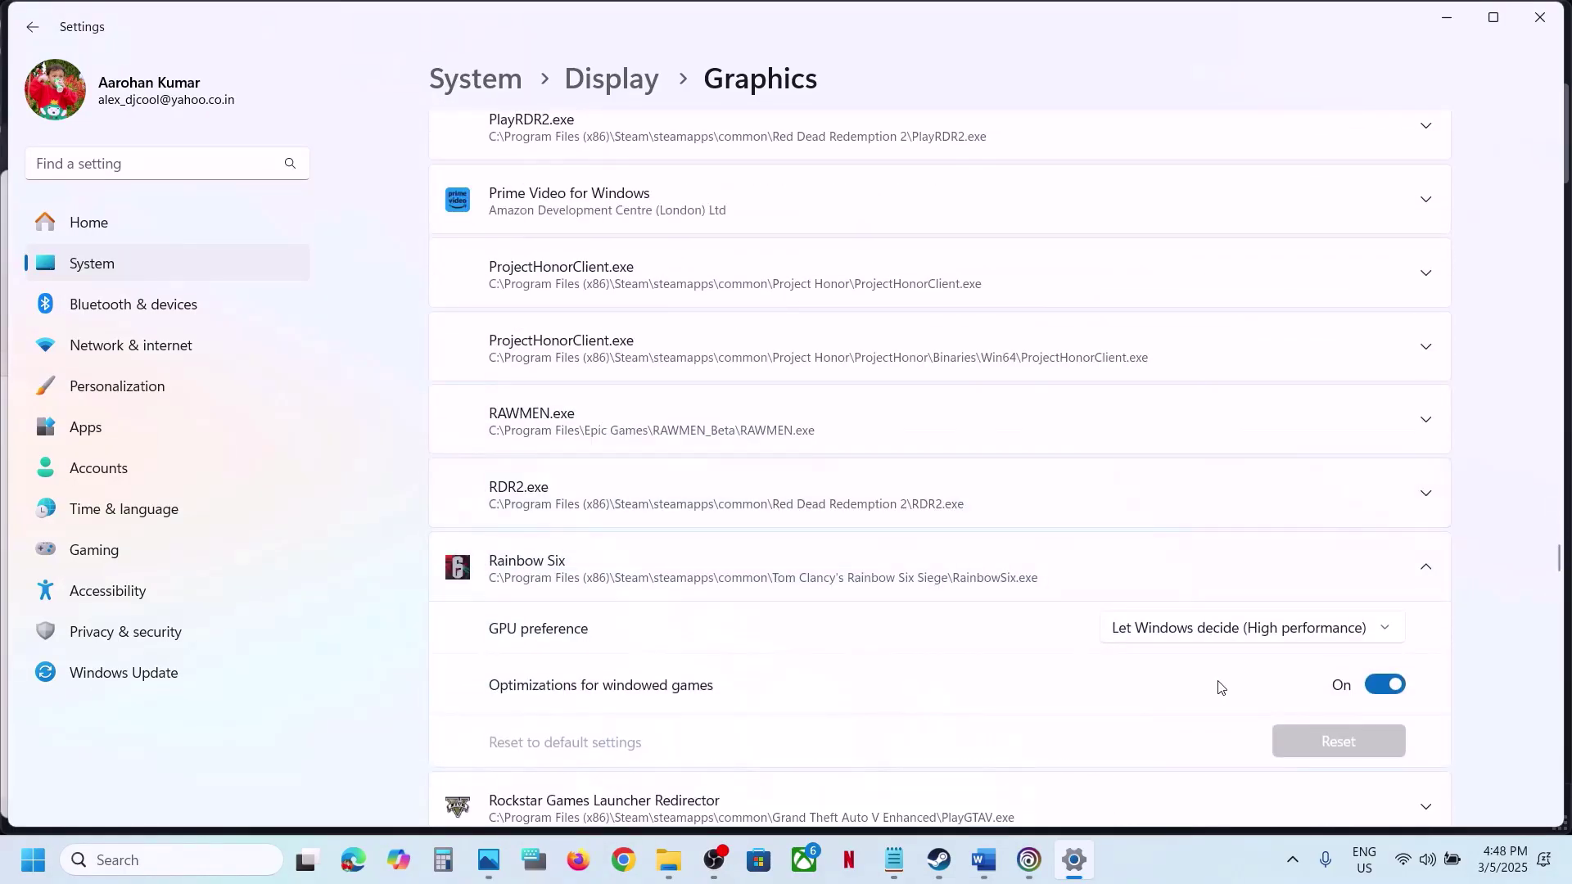
left_click(1238, 639)
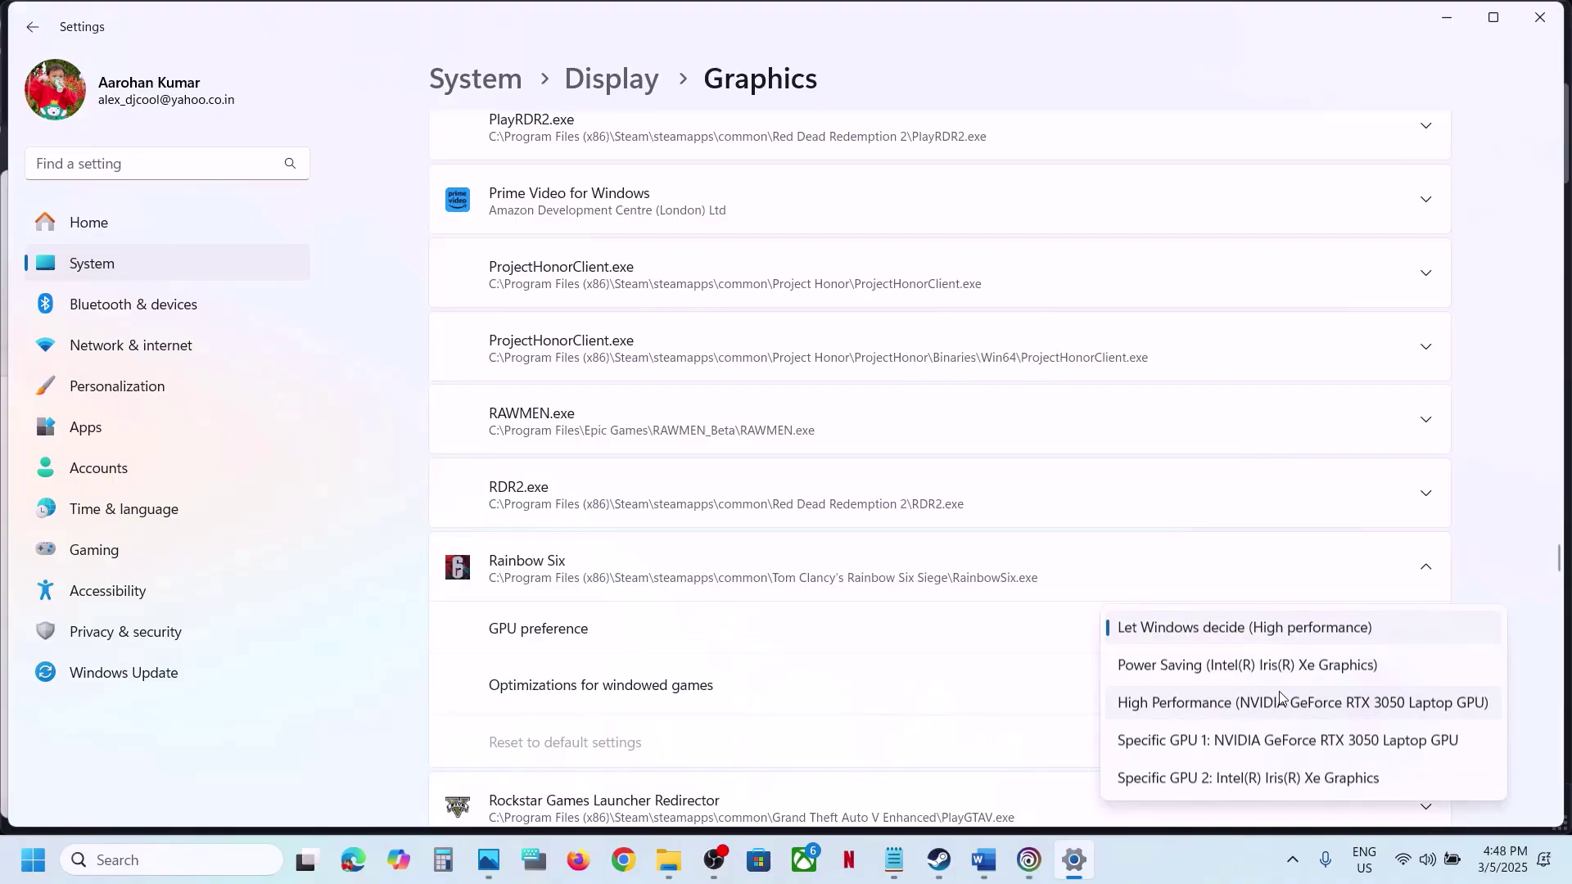
left_click(1236, 704)
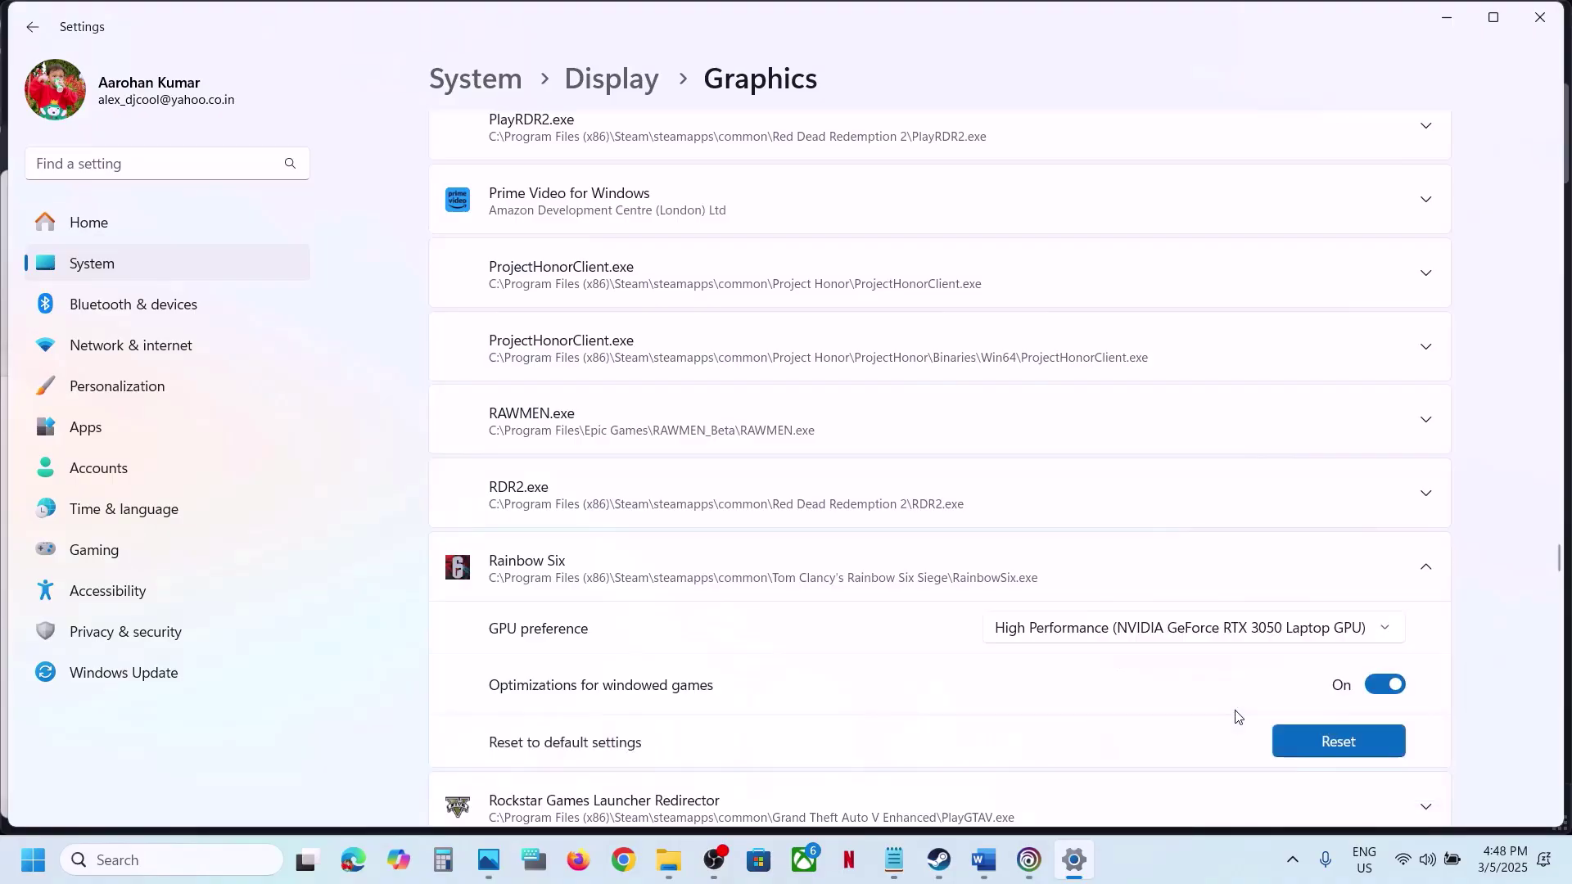
left_click(1538, 17)
scroll(669, 599, "down", 3)
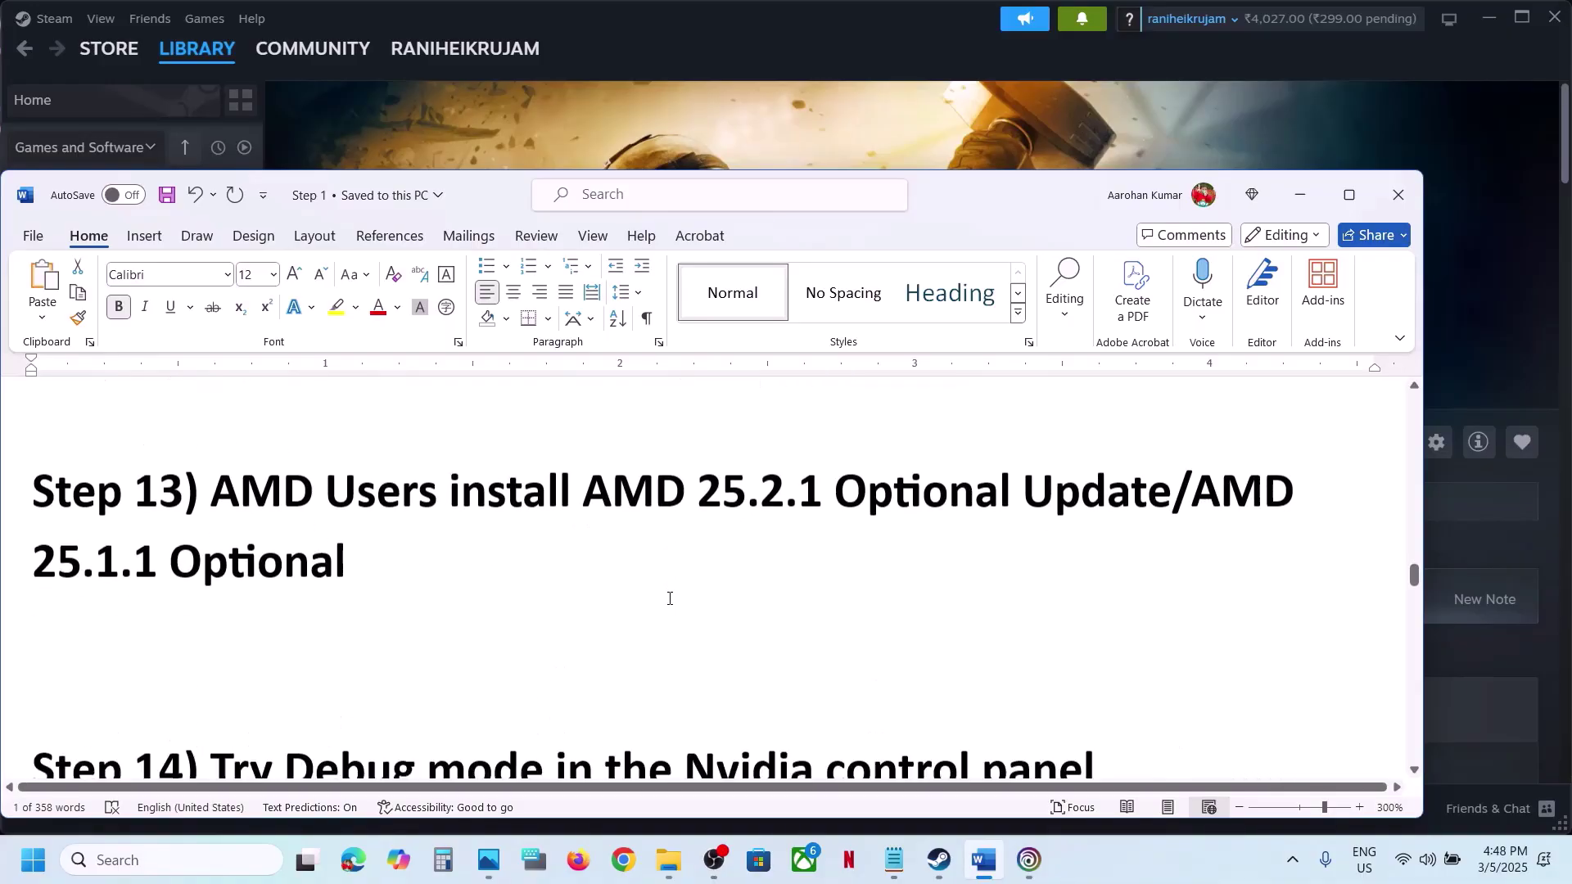
Step: Search 'AMD 25.2.1 Optional Update' in Chrome and download the driver from AMD's release notes
scroll(688, 585, "up", 1)
left_click_drag(588, 556, 1097, 573)
key("ctrl+c")
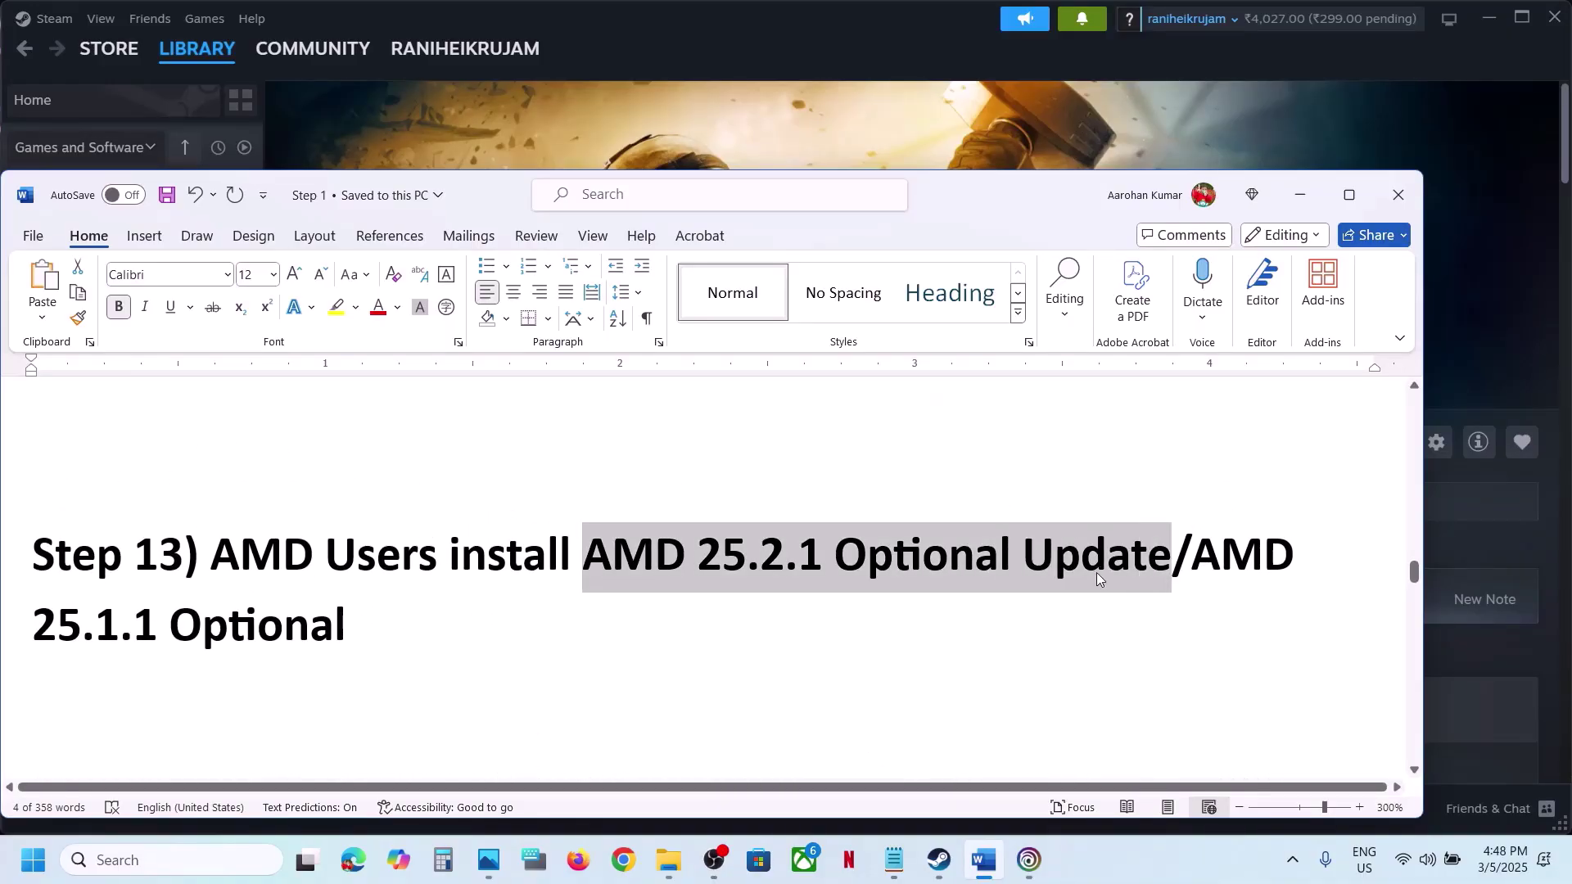
left_click(627, 841)
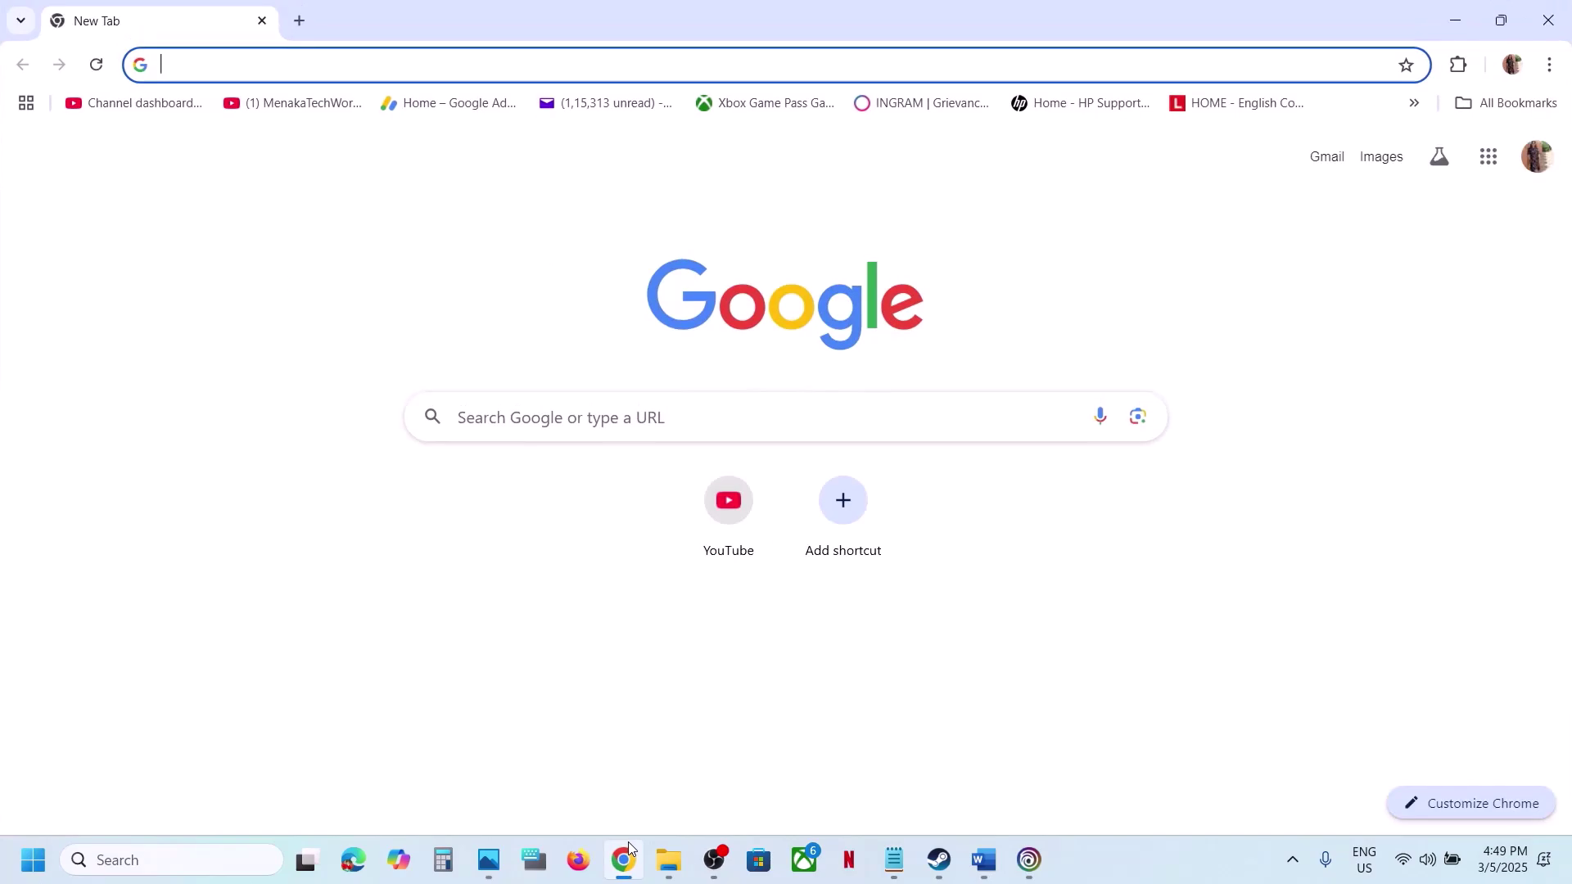
key("ctrl+v")
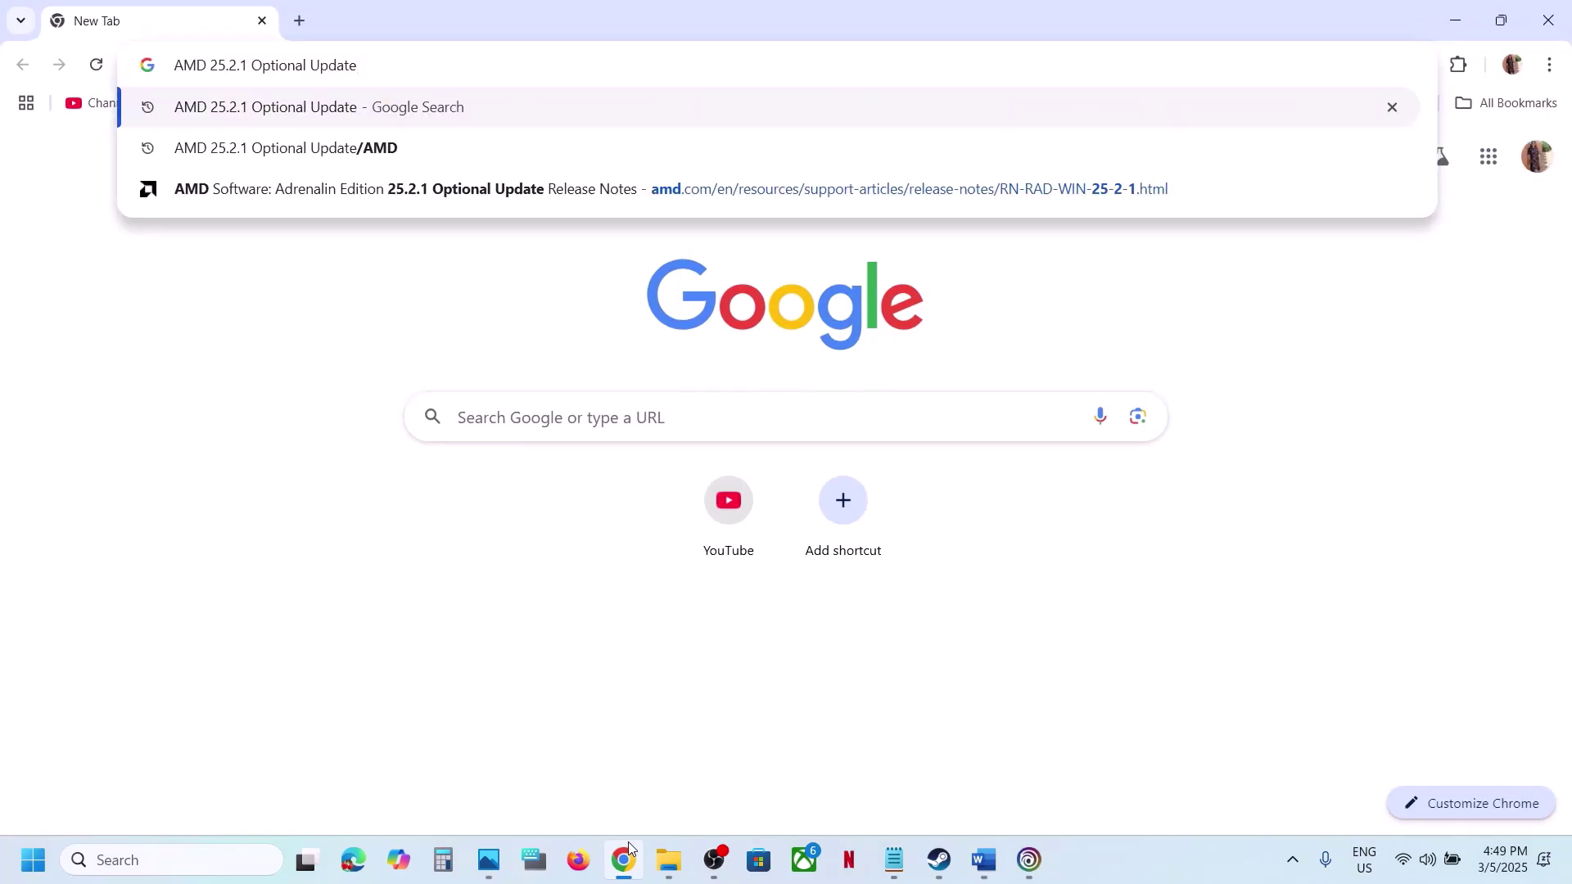
key("Return")
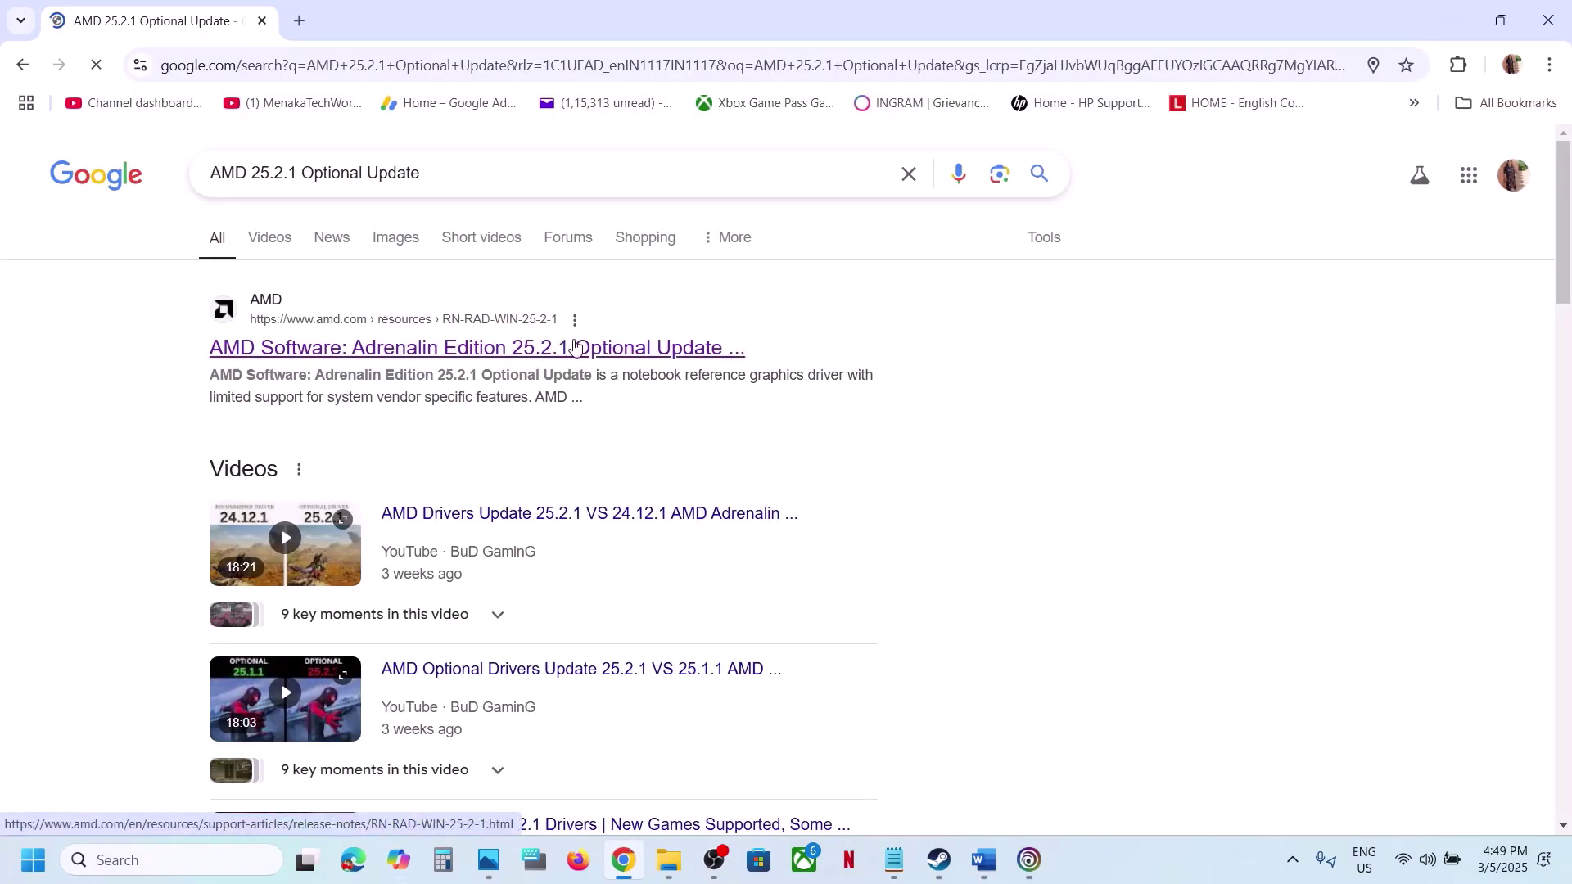
left_click(576, 347)
scroll(431, 573, "down", 10)
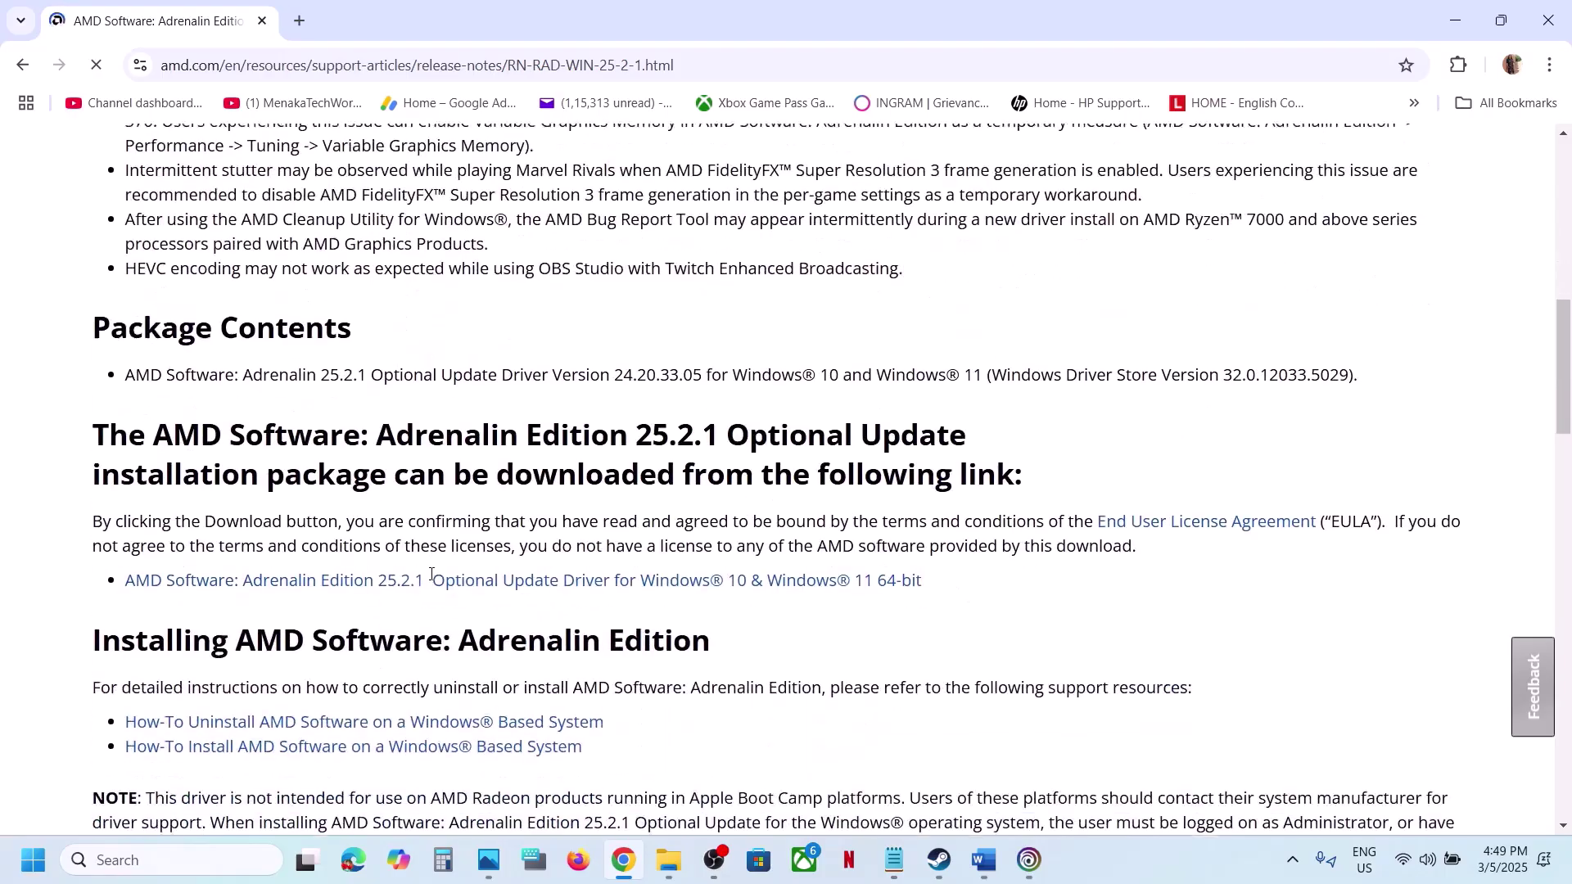
left_click(370, 585)
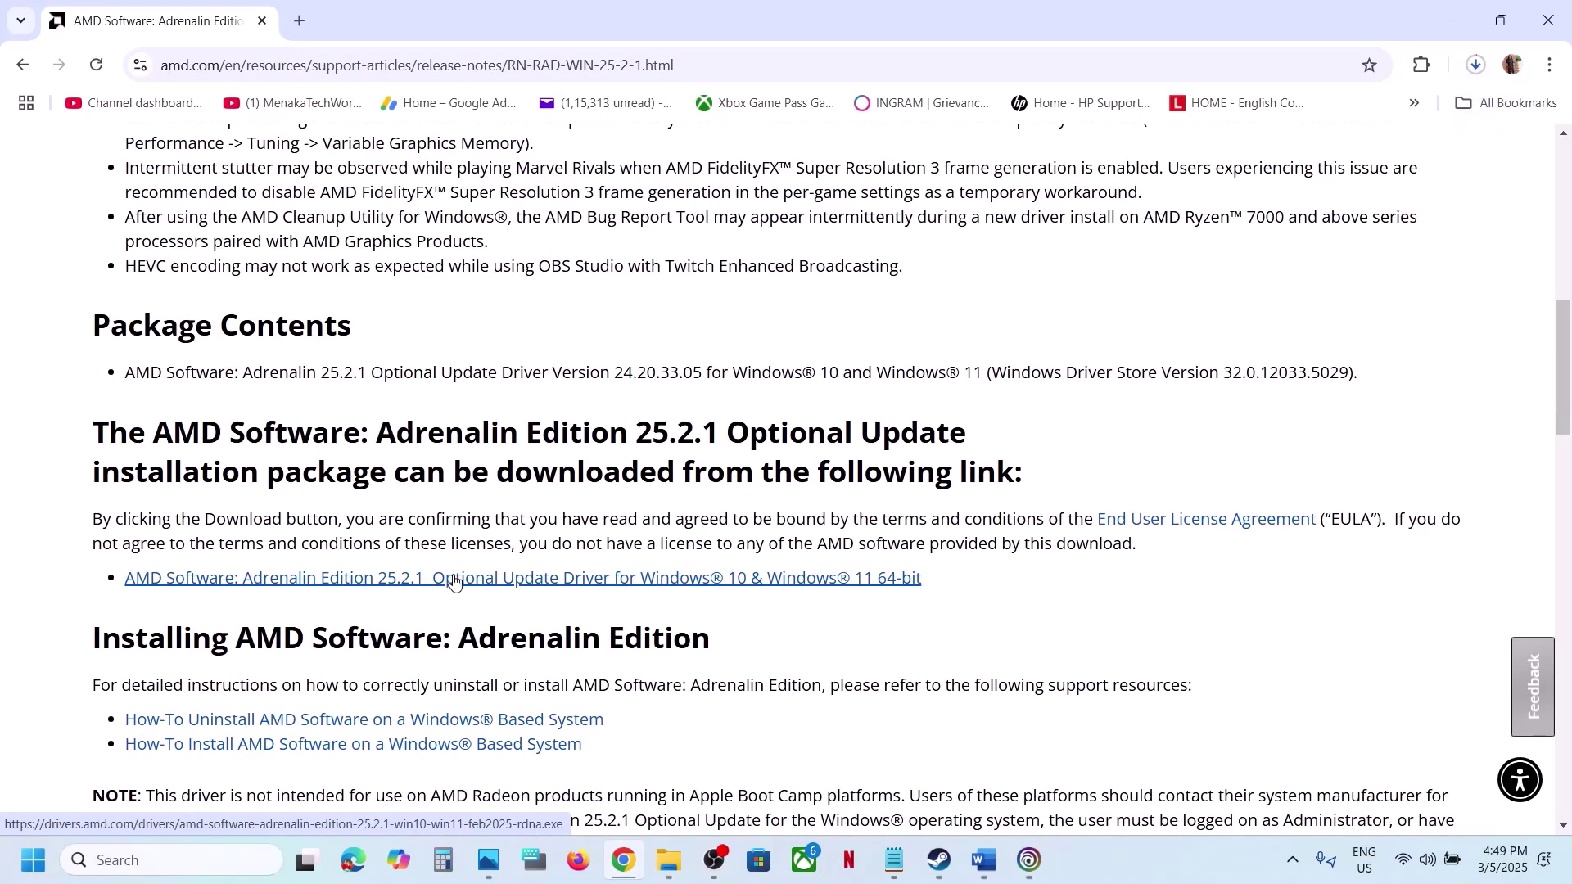
Step: Check the download progress, then return to Word and select 'AMD 25.1.1 Optional'
left_click(1479, 62)
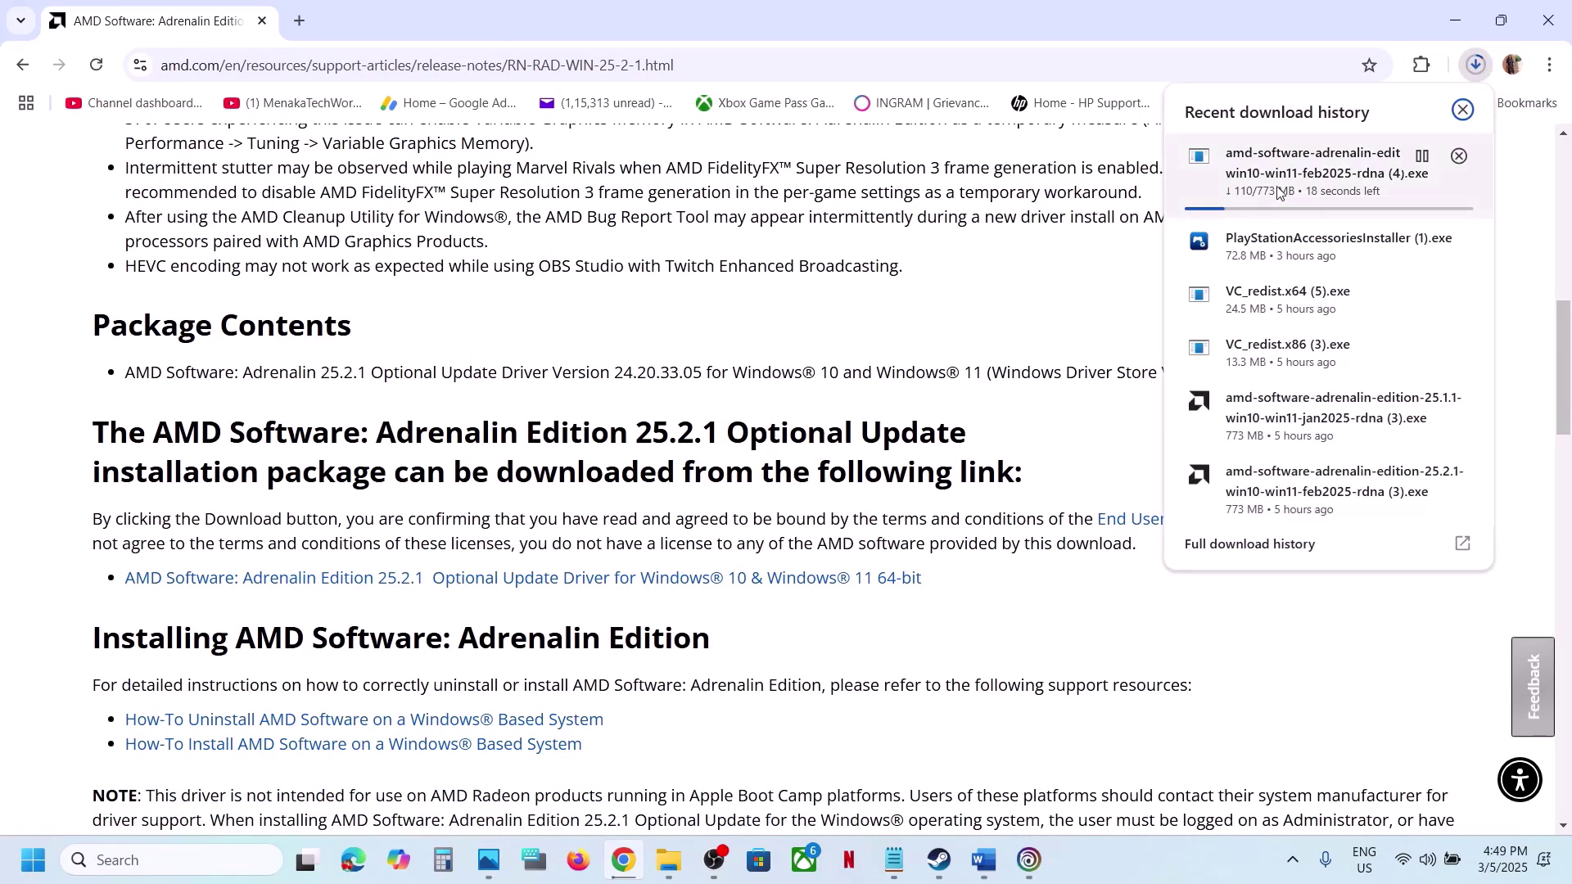
left_click(987, 316)
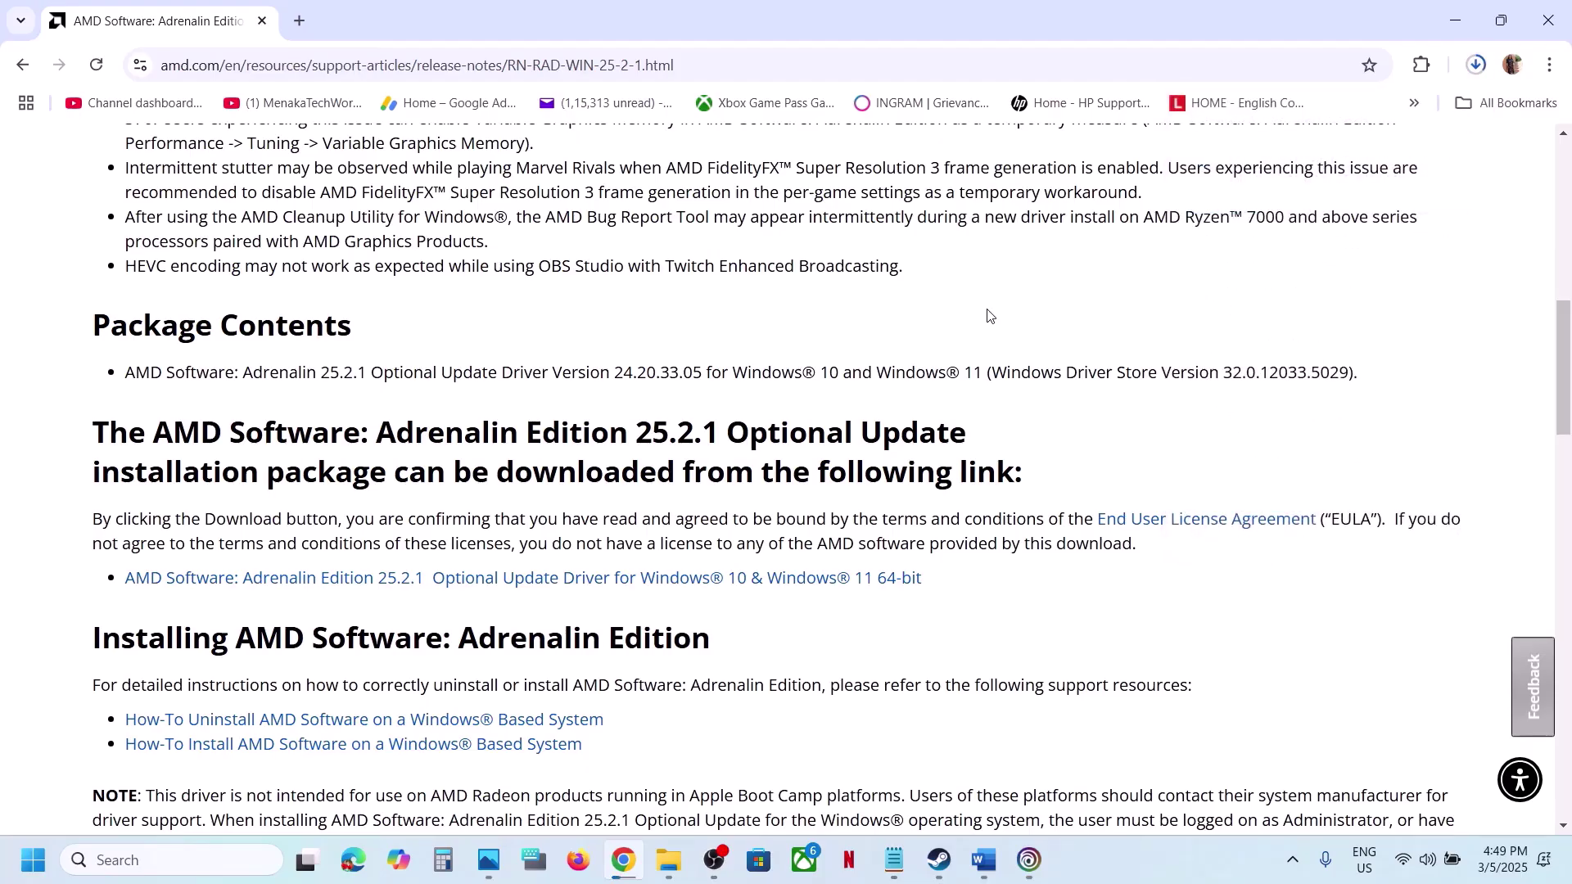
left_click(981, 862)
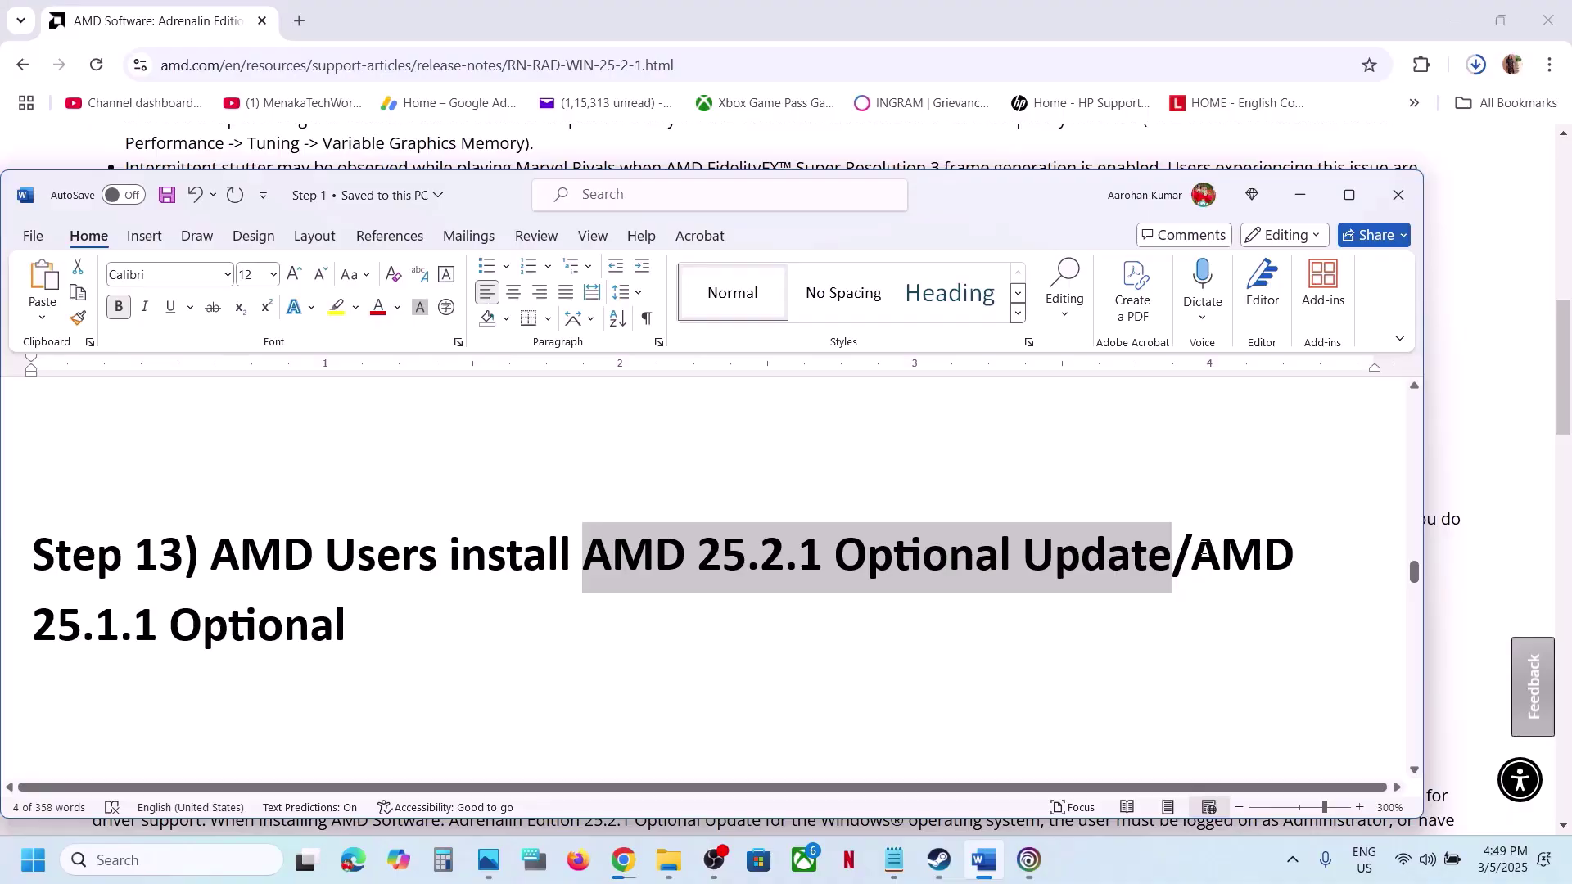
left_click_drag(1203, 548, 270, 618)
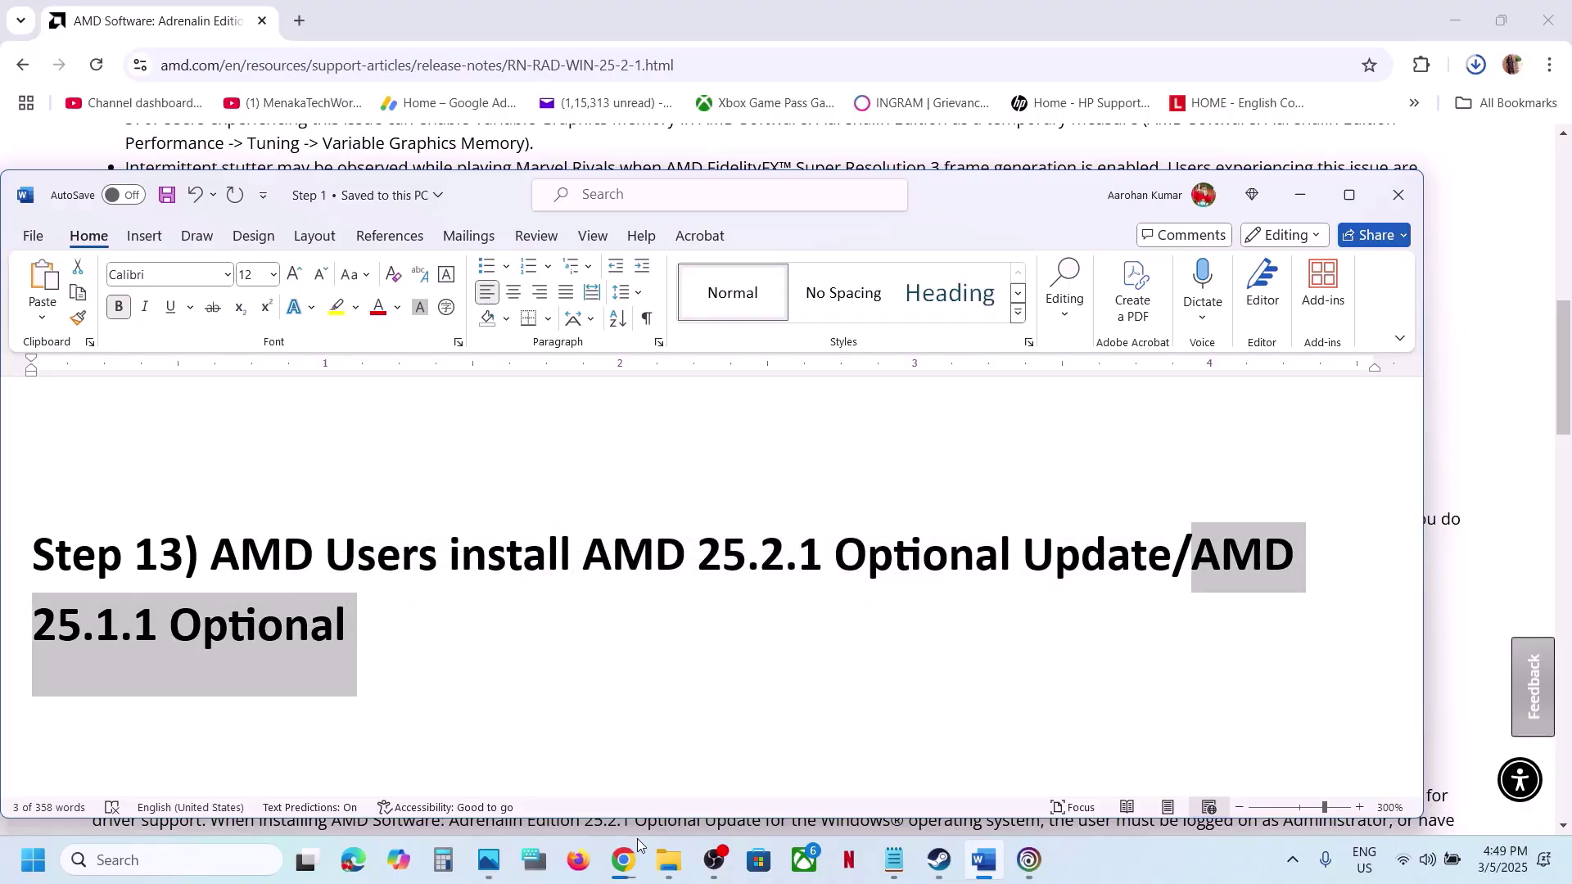
Step: Search 'AMD 25.1.1 Optional' in a new Chrome tab and download it from AMD's release notes
left_click(624, 873)
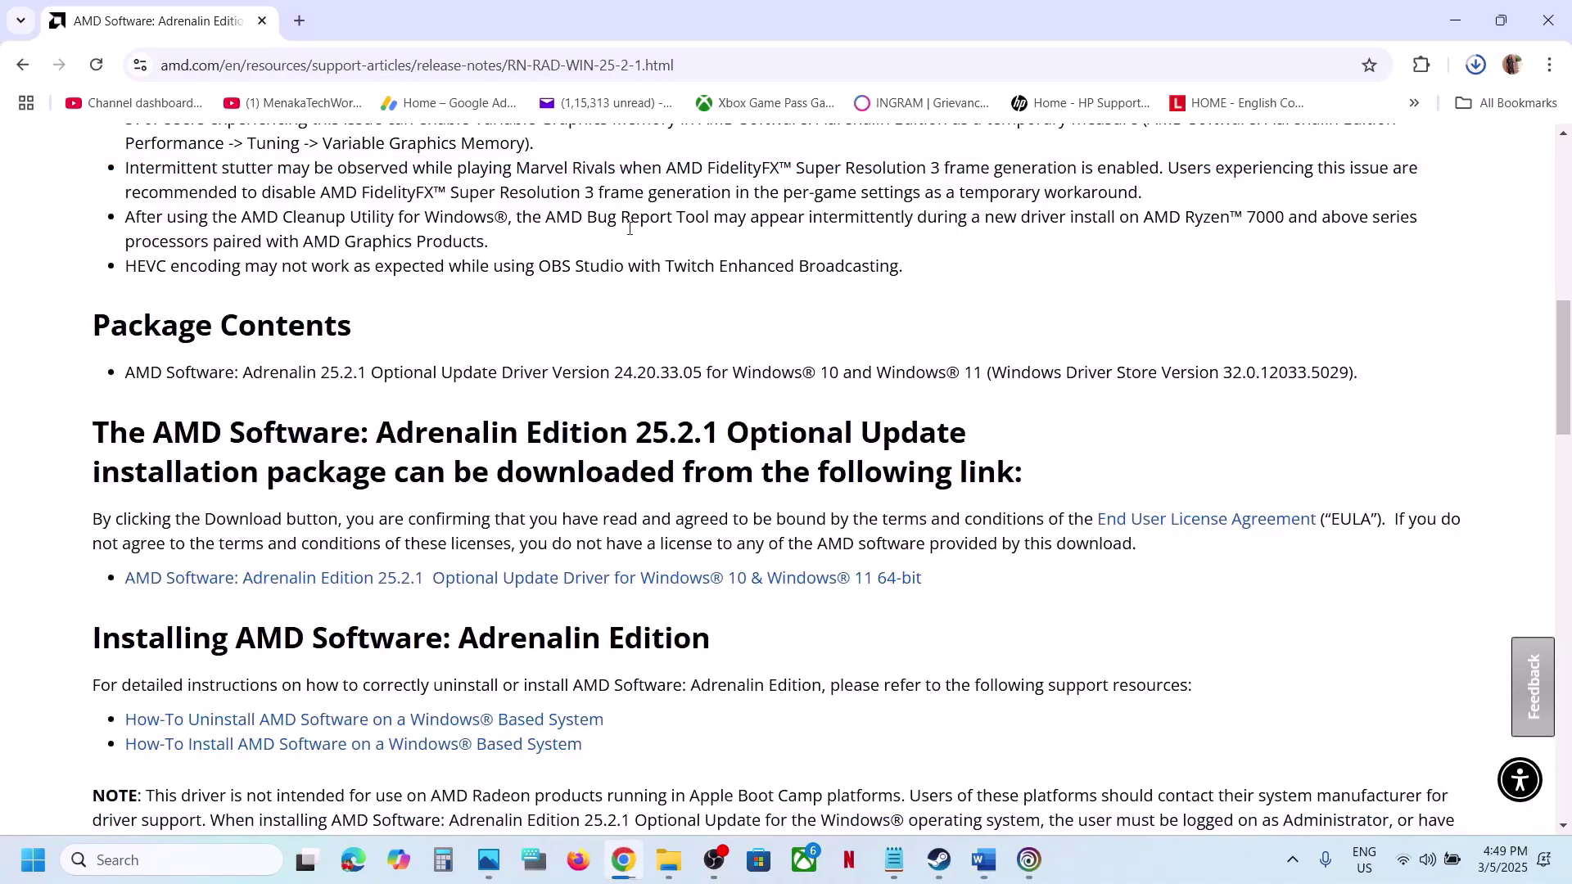
left_click(301, 21)
type("AMD 25.1.1 Optional")
key("Return")
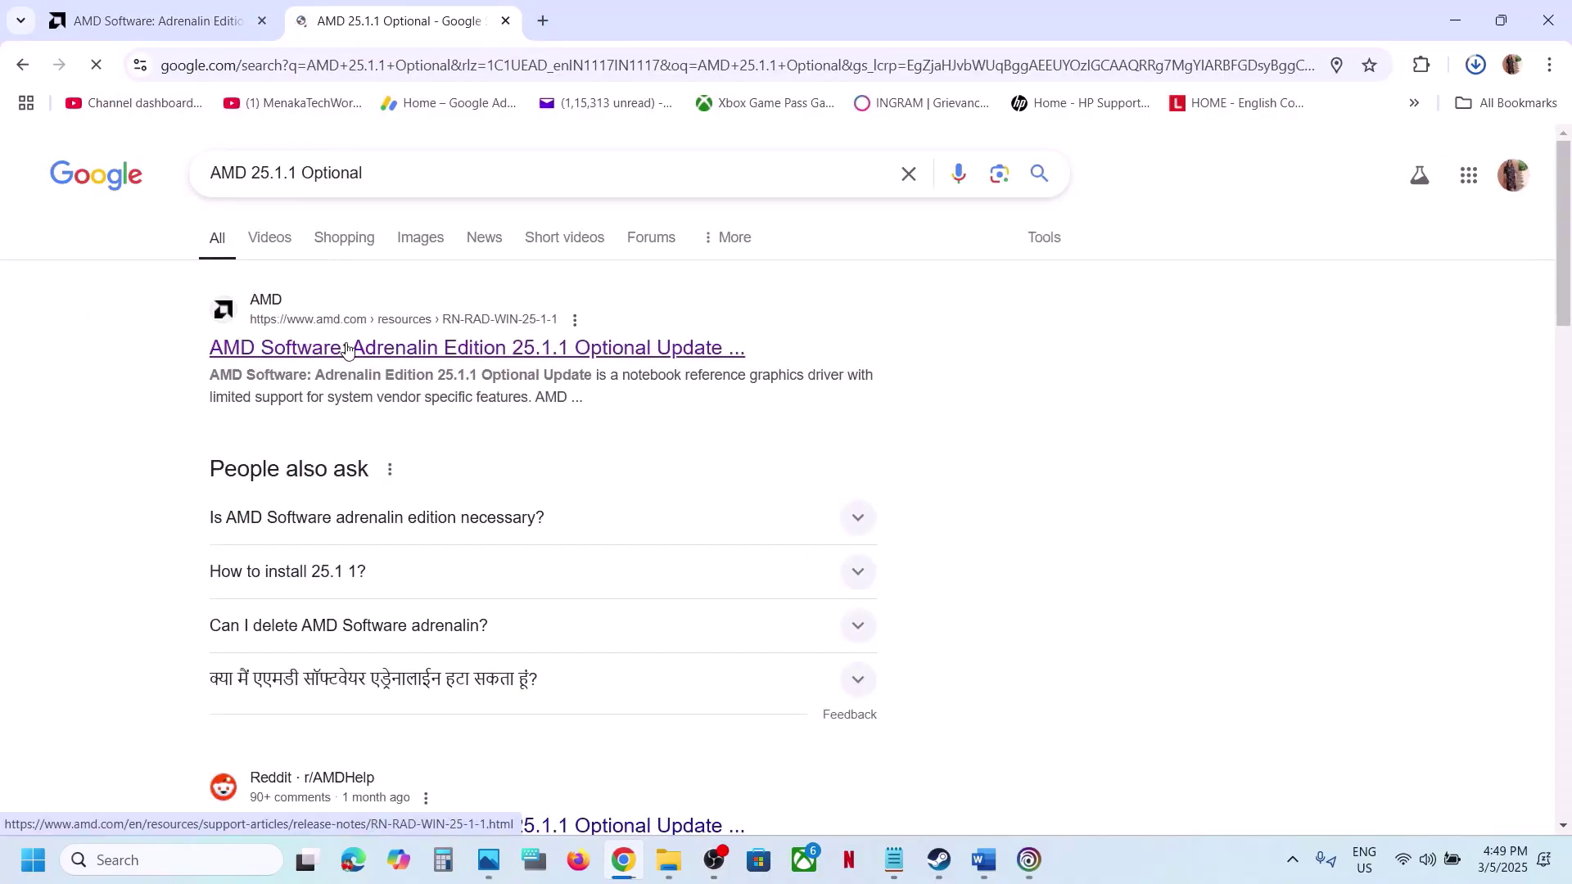
left_click(346, 349)
scroll(473, 572, "down", 10)
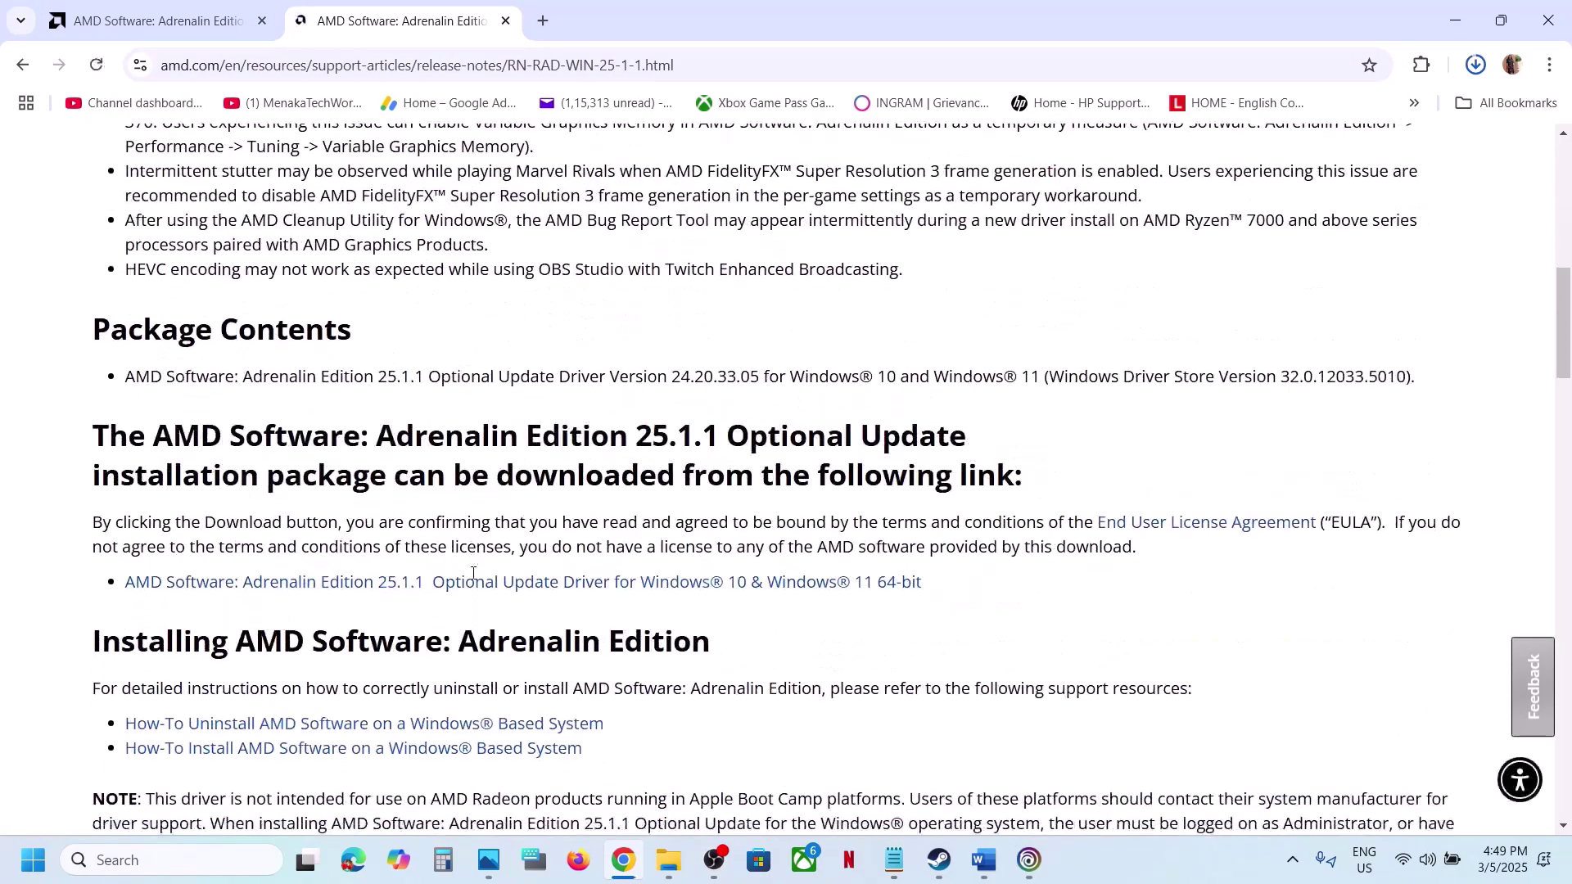
left_click(473, 582)
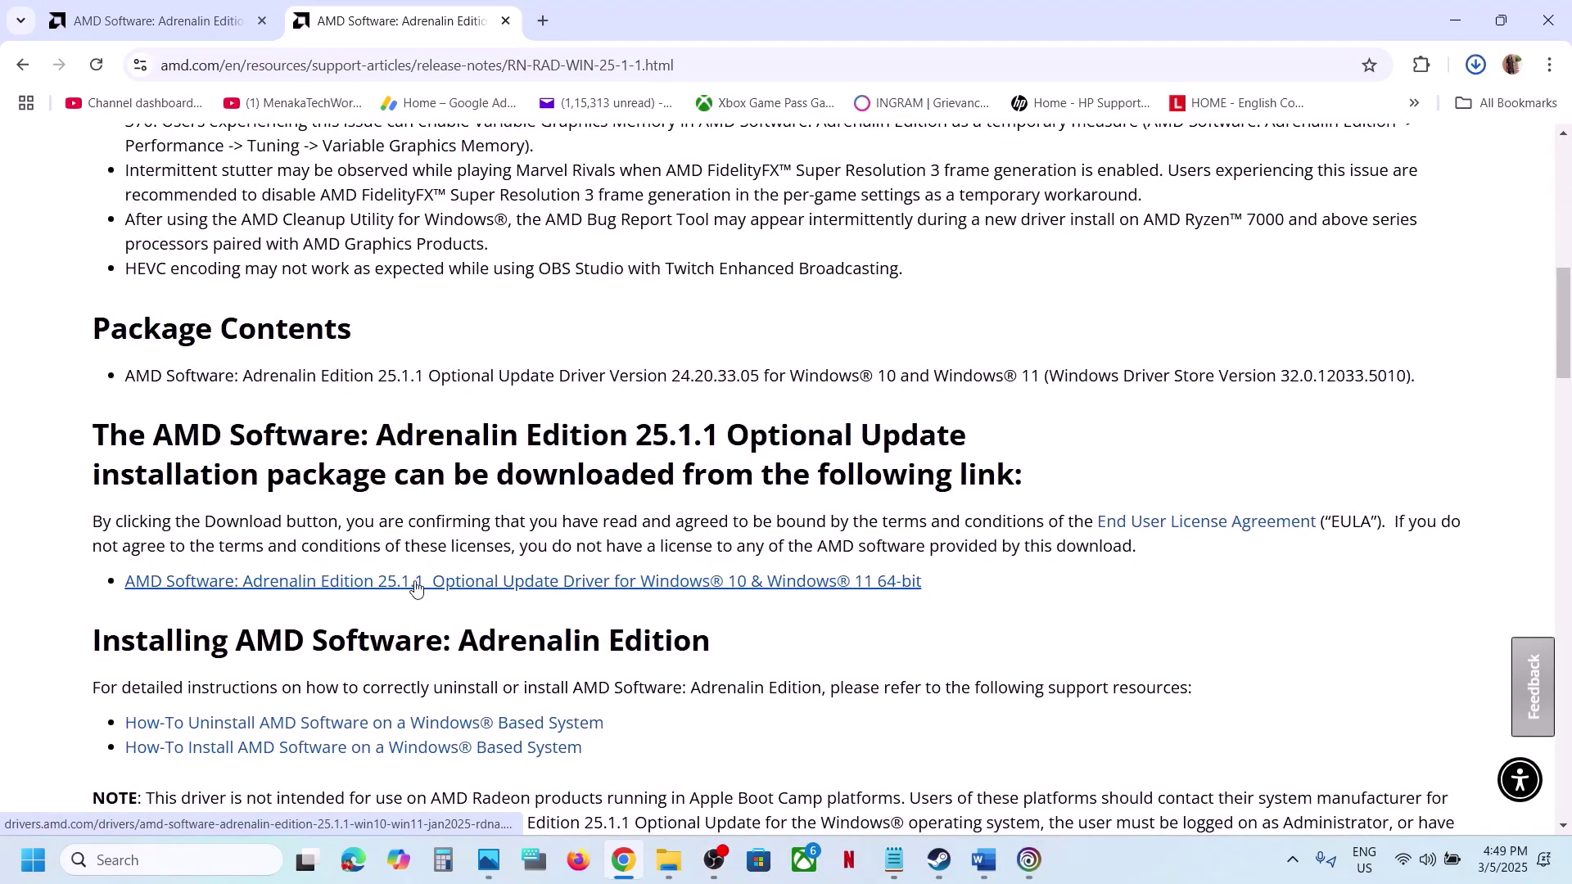
Step: Check the 25.1.1 download, scroll Word's guide to Step 15, and show the desktop
left_click(1473, 66)
left_click(819, 348)
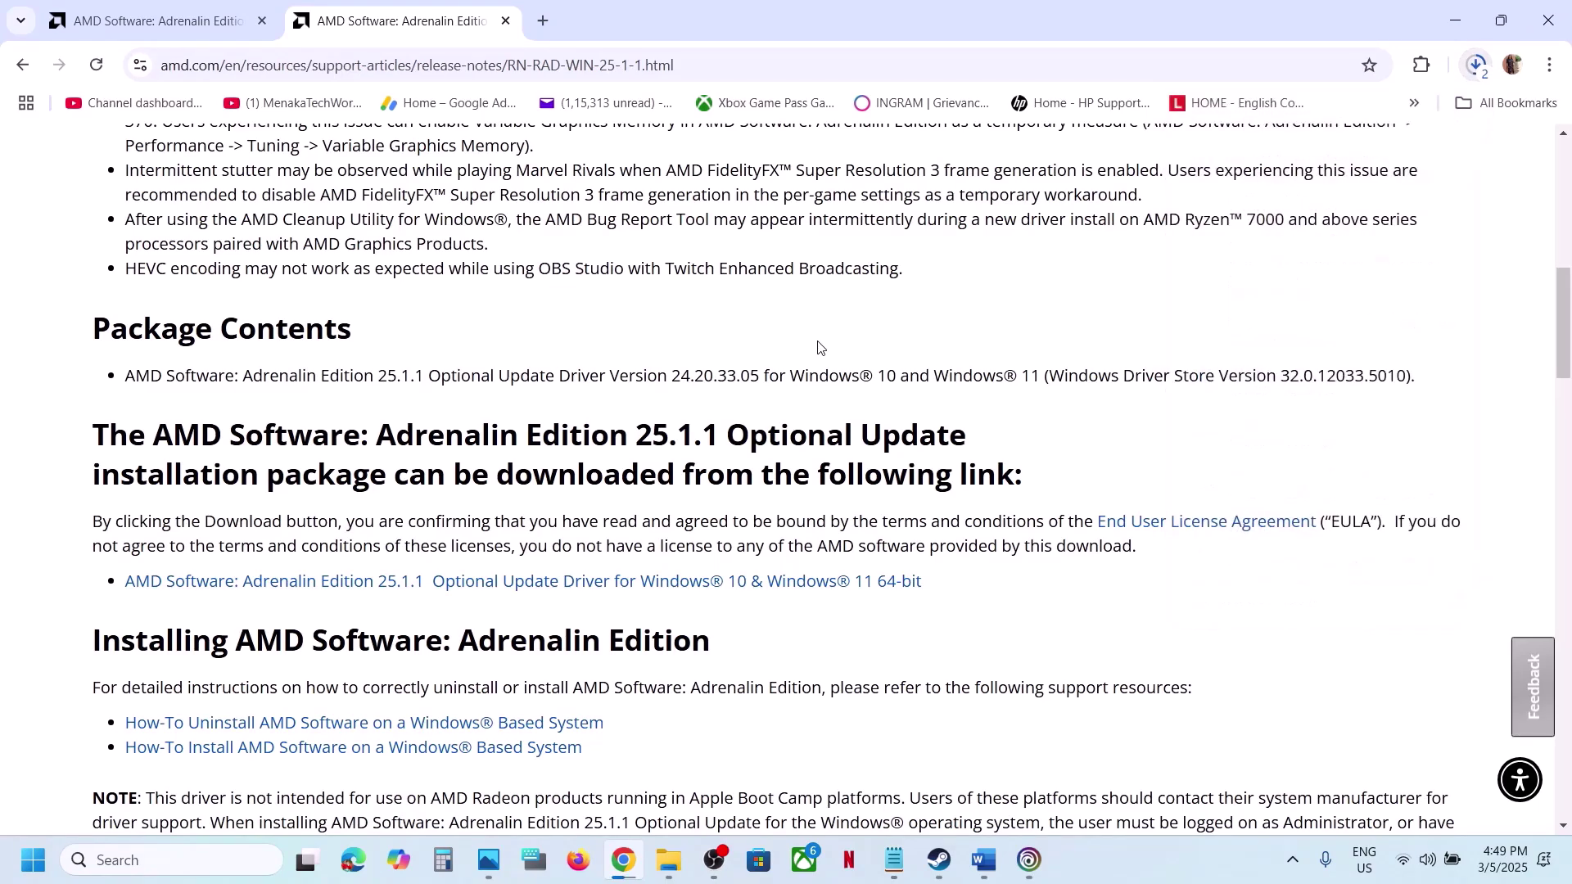
left_click(983, 859)
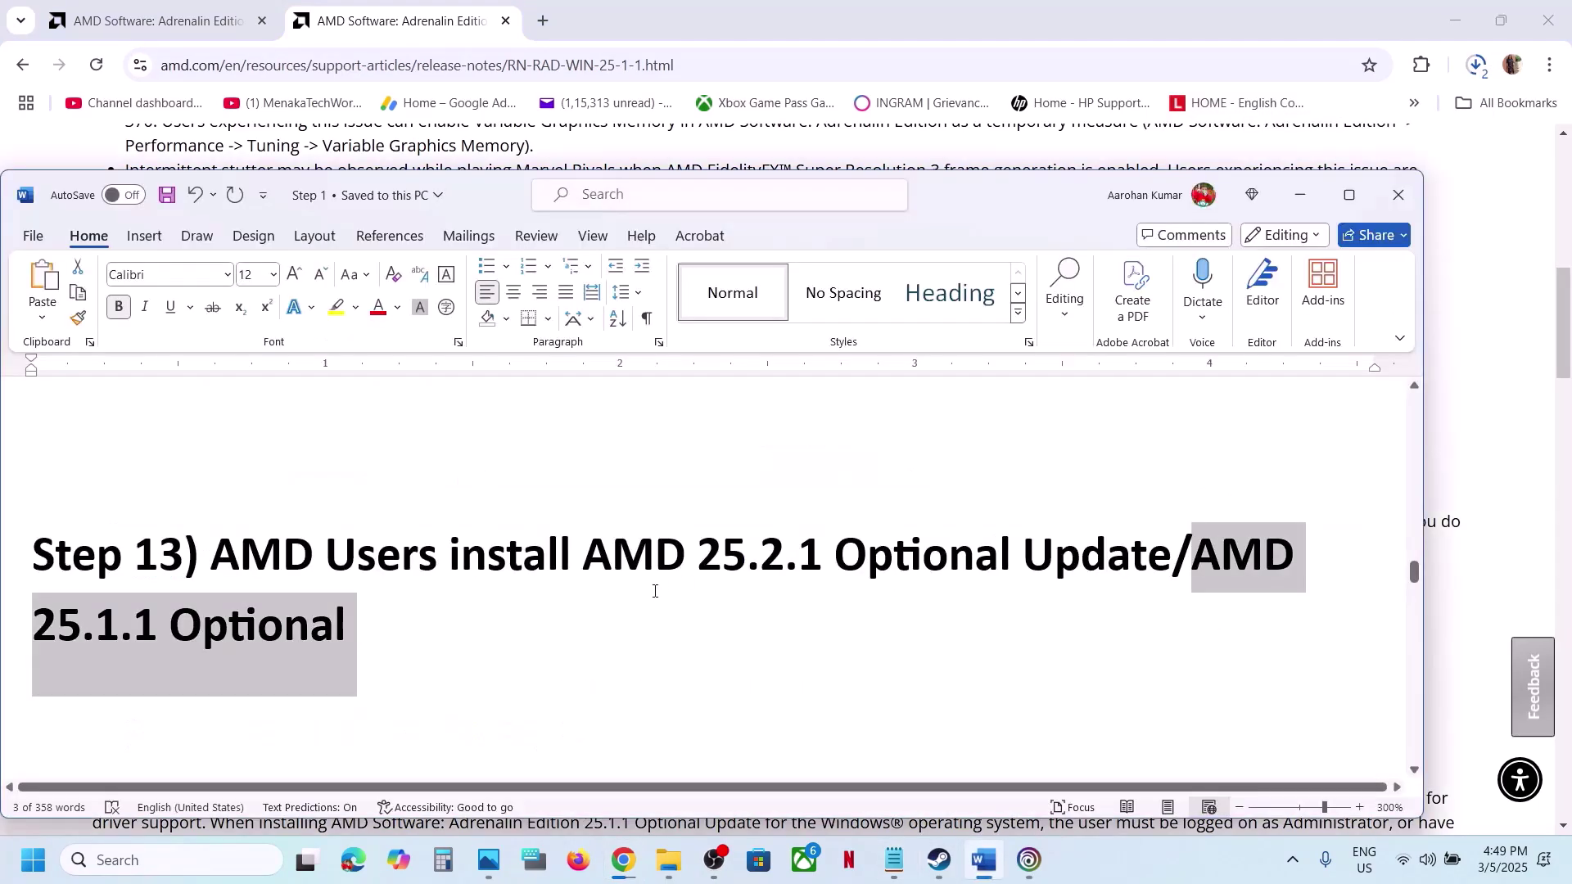
scroll(655, 589, "down", 3)
scroll(655, 590, "down", 1)
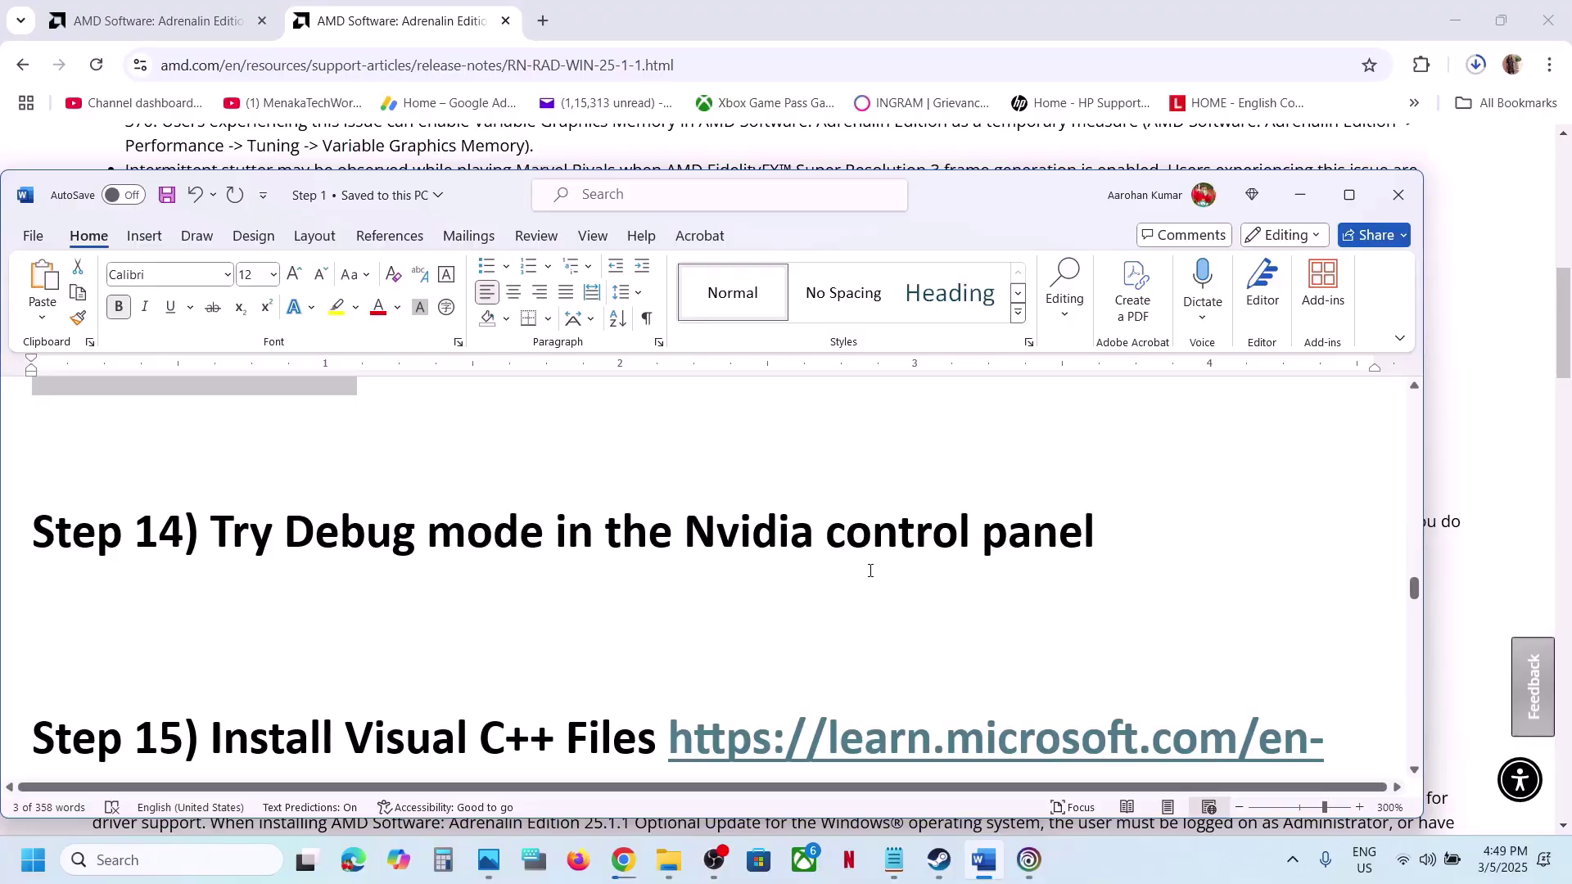
key("super+d")
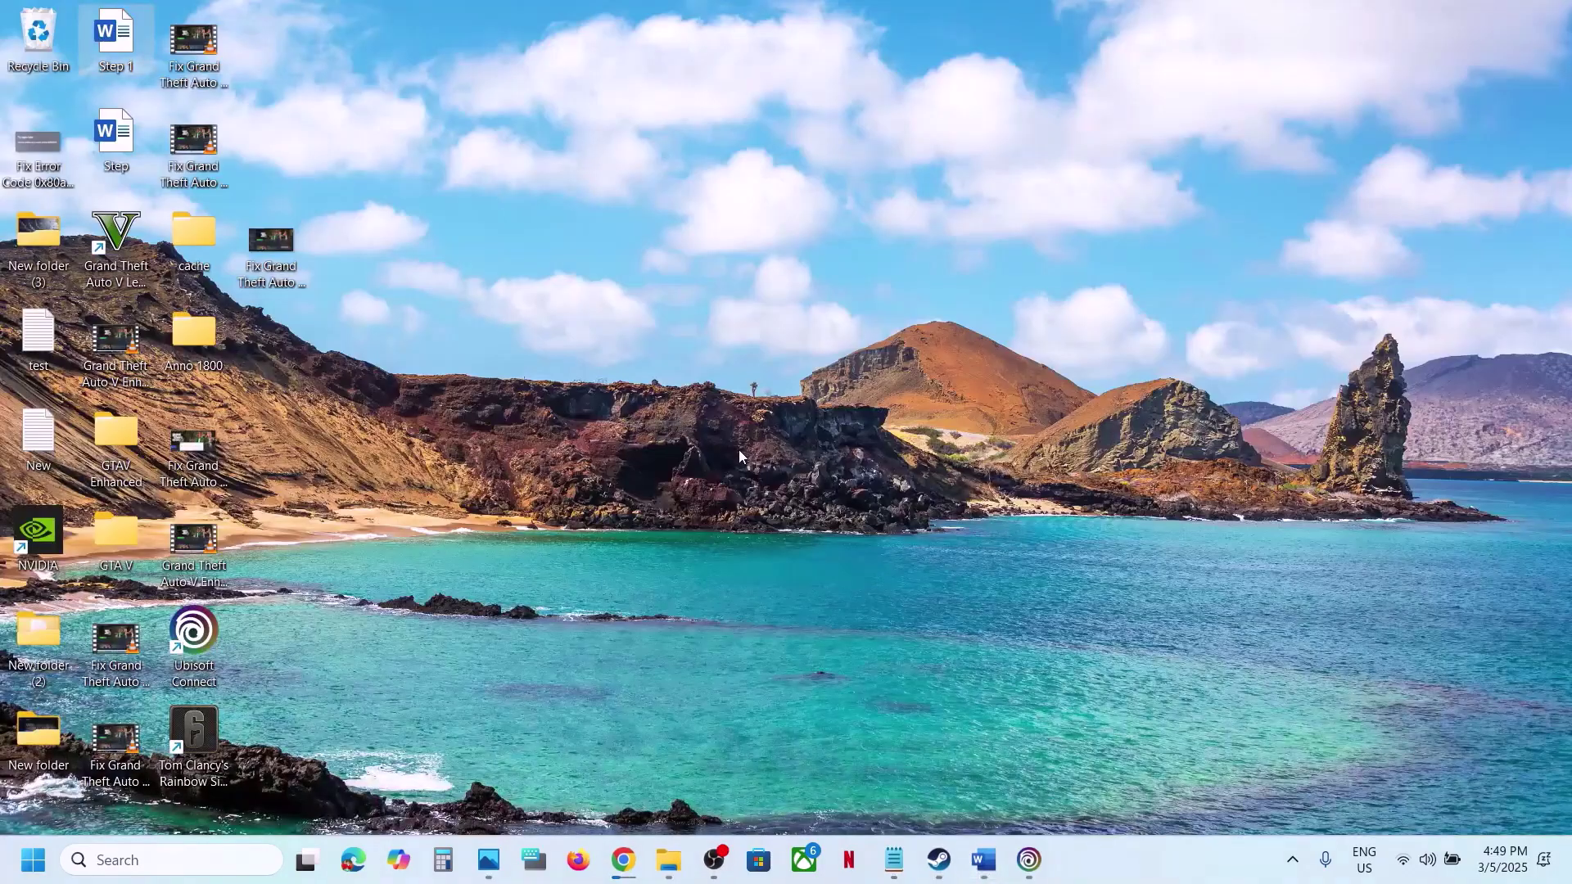
Step: Turn on Help > Debug Mode in NVIDIA Control Panel, close it, and return to Word
right_click(738, 450)
left_click(805, 424)
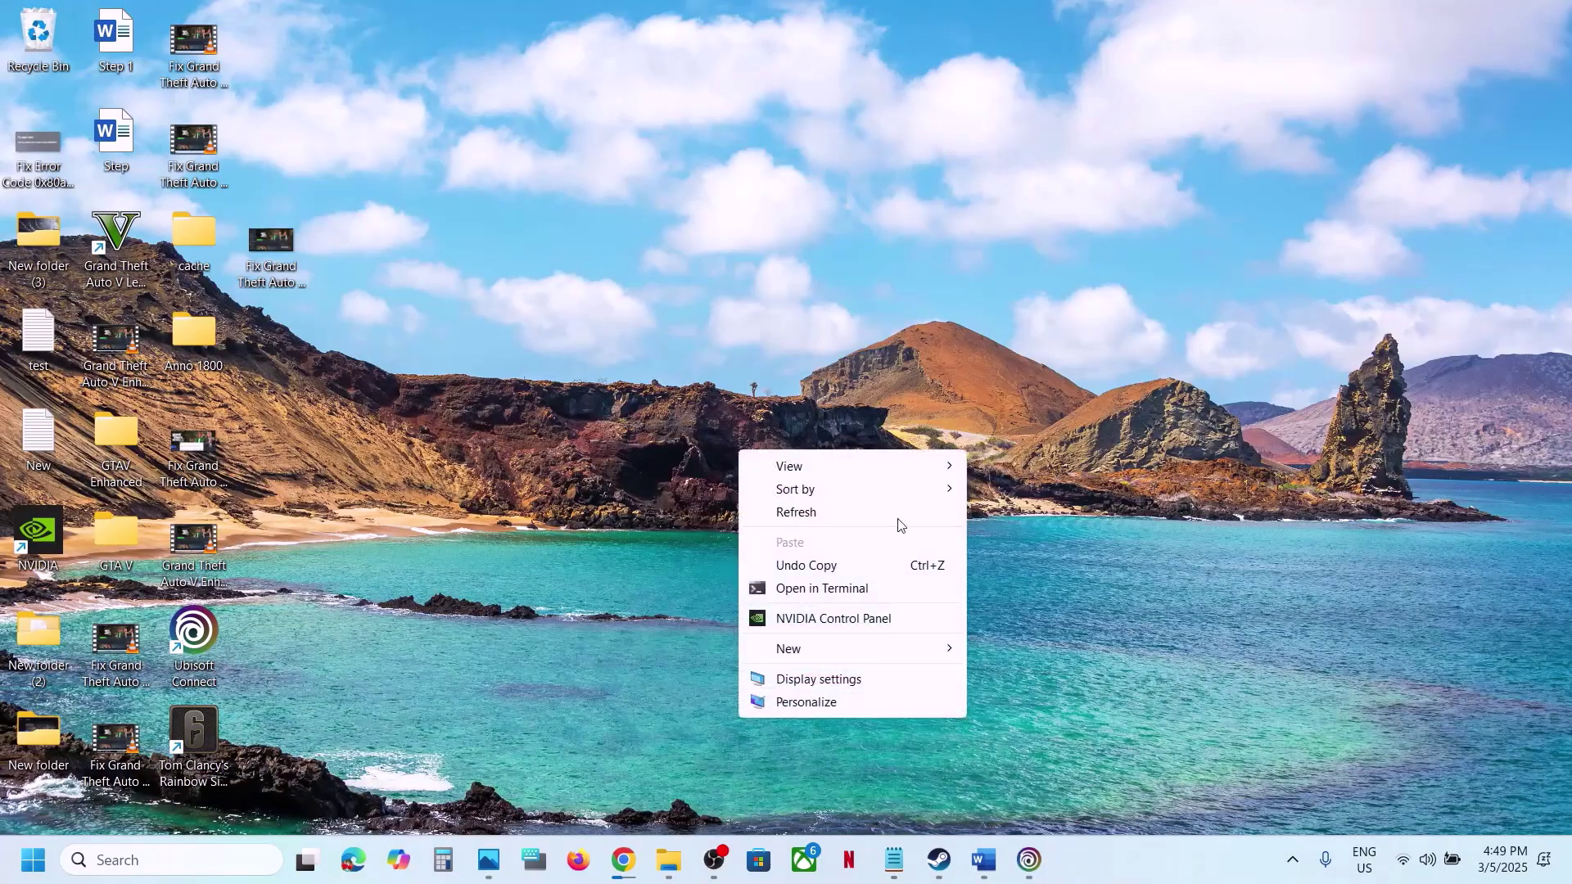
left_click(812, 618)
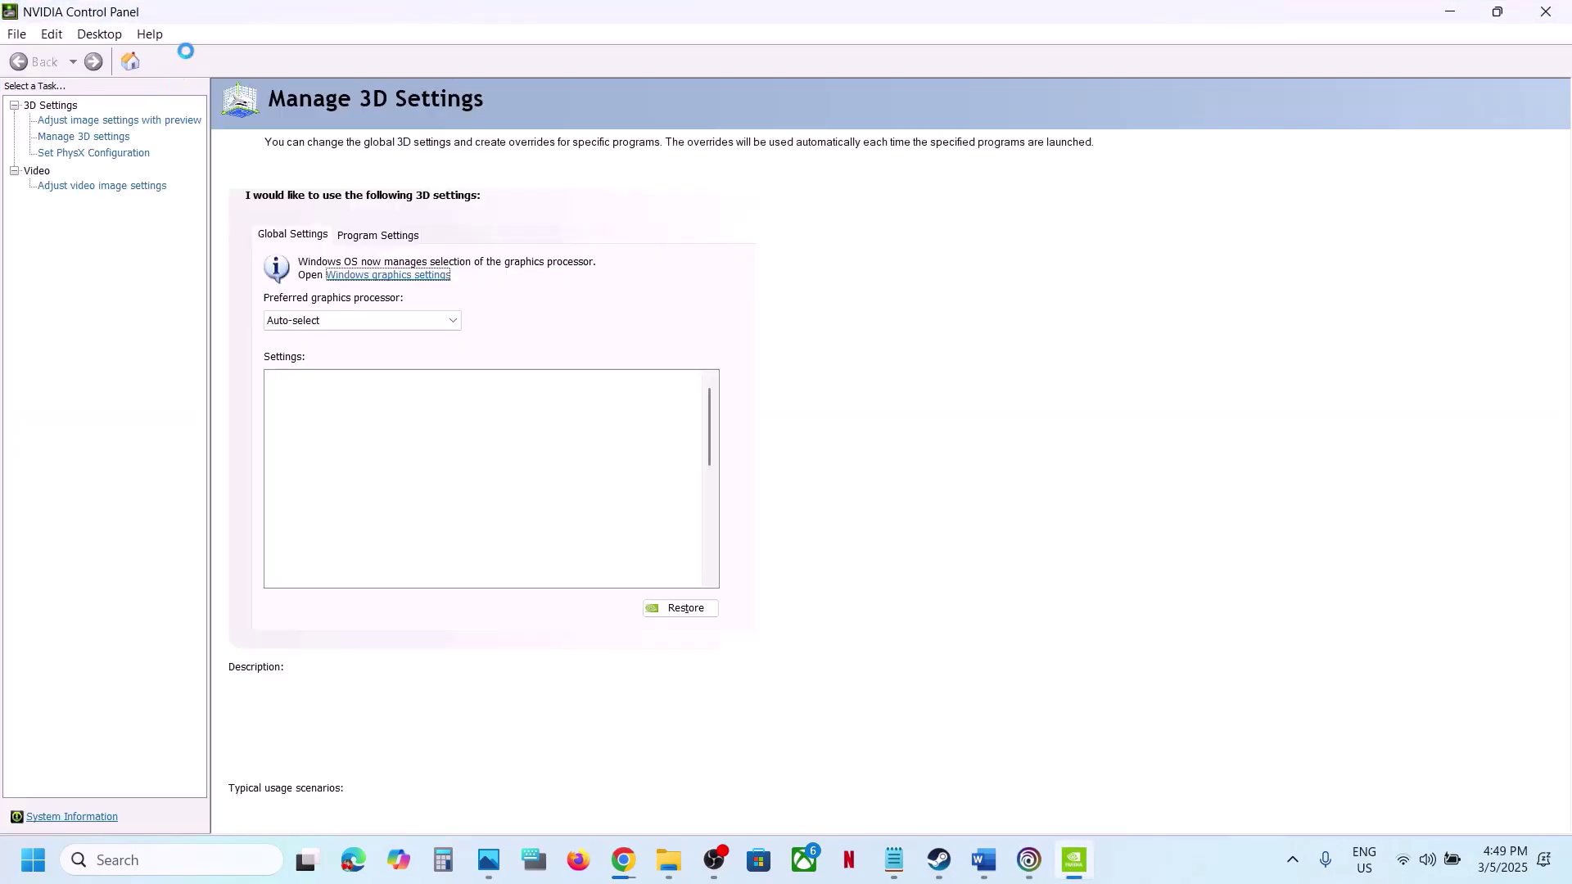
left_click(228, 36)
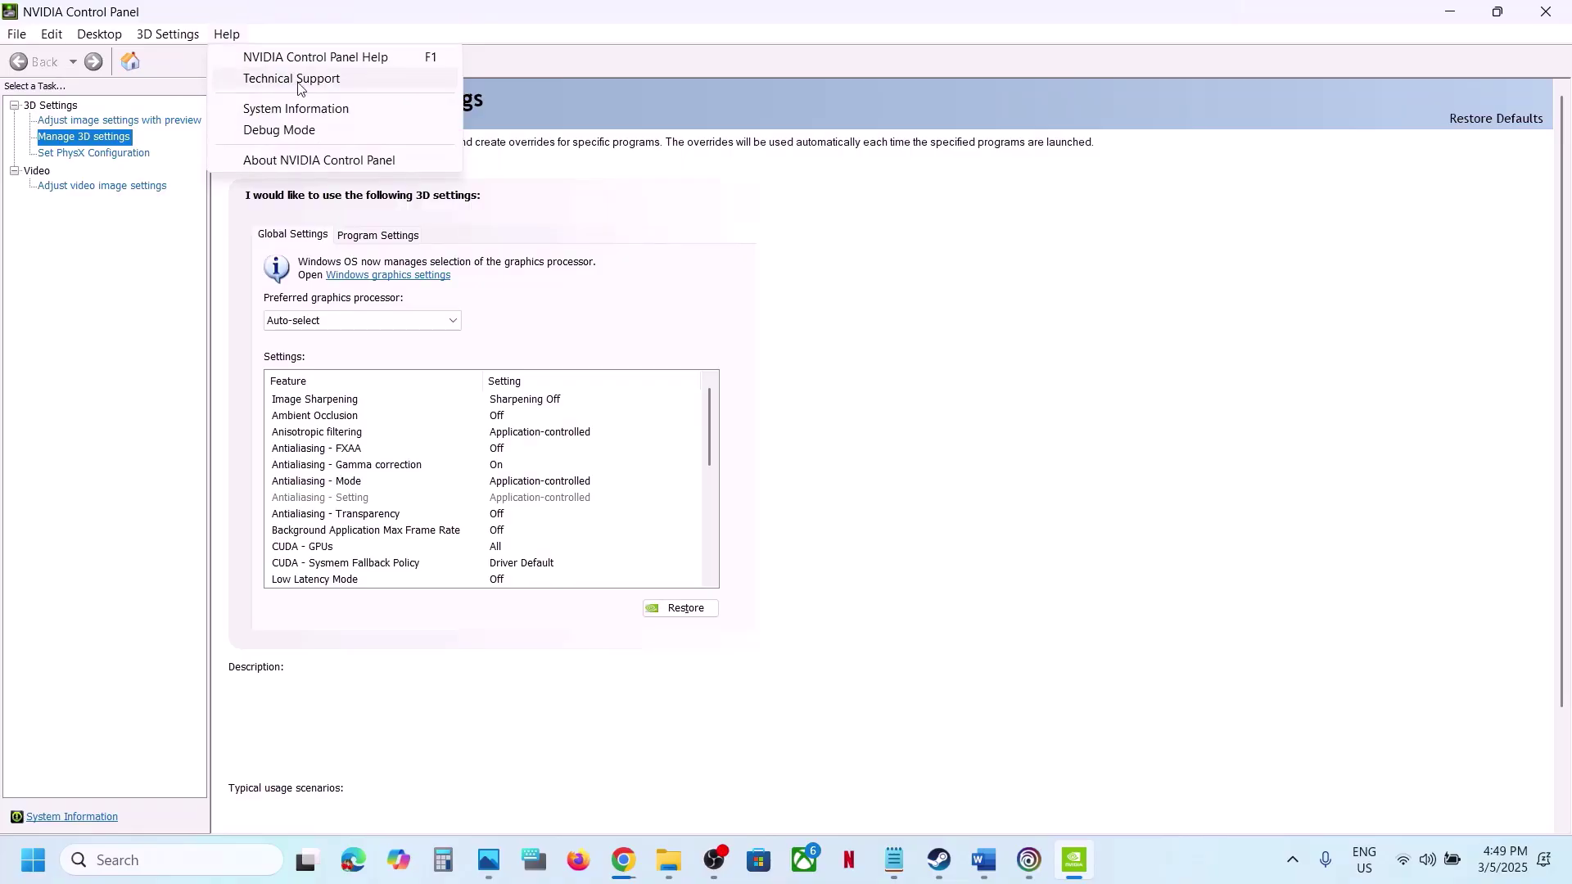
left_click(301, 131)
left_click(1550, 18)
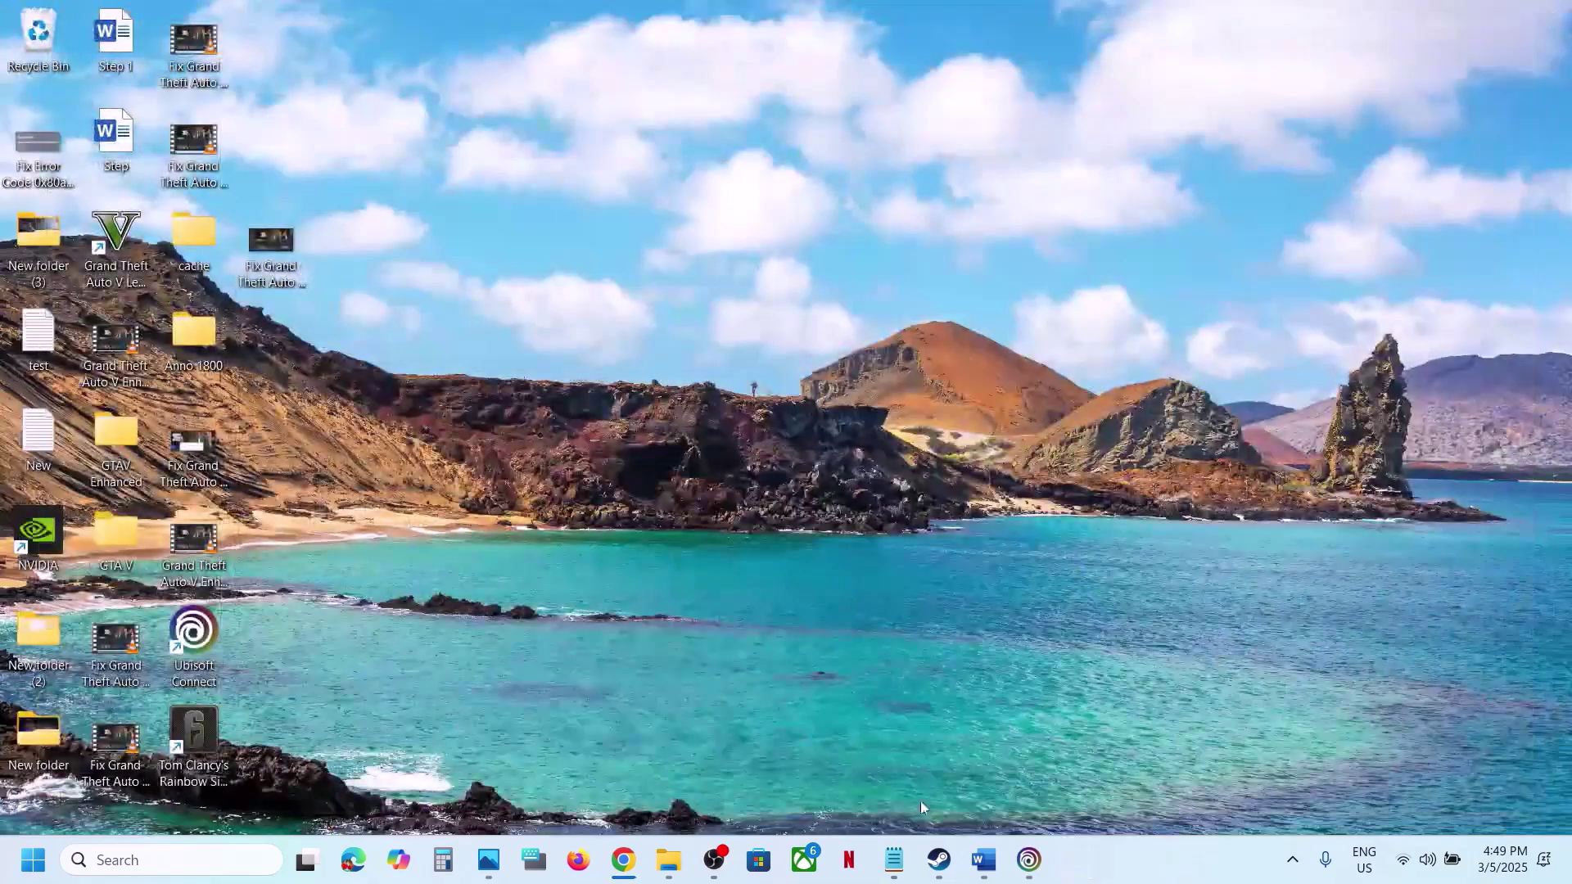
left_click(938, 856)
left_click(983, 860)
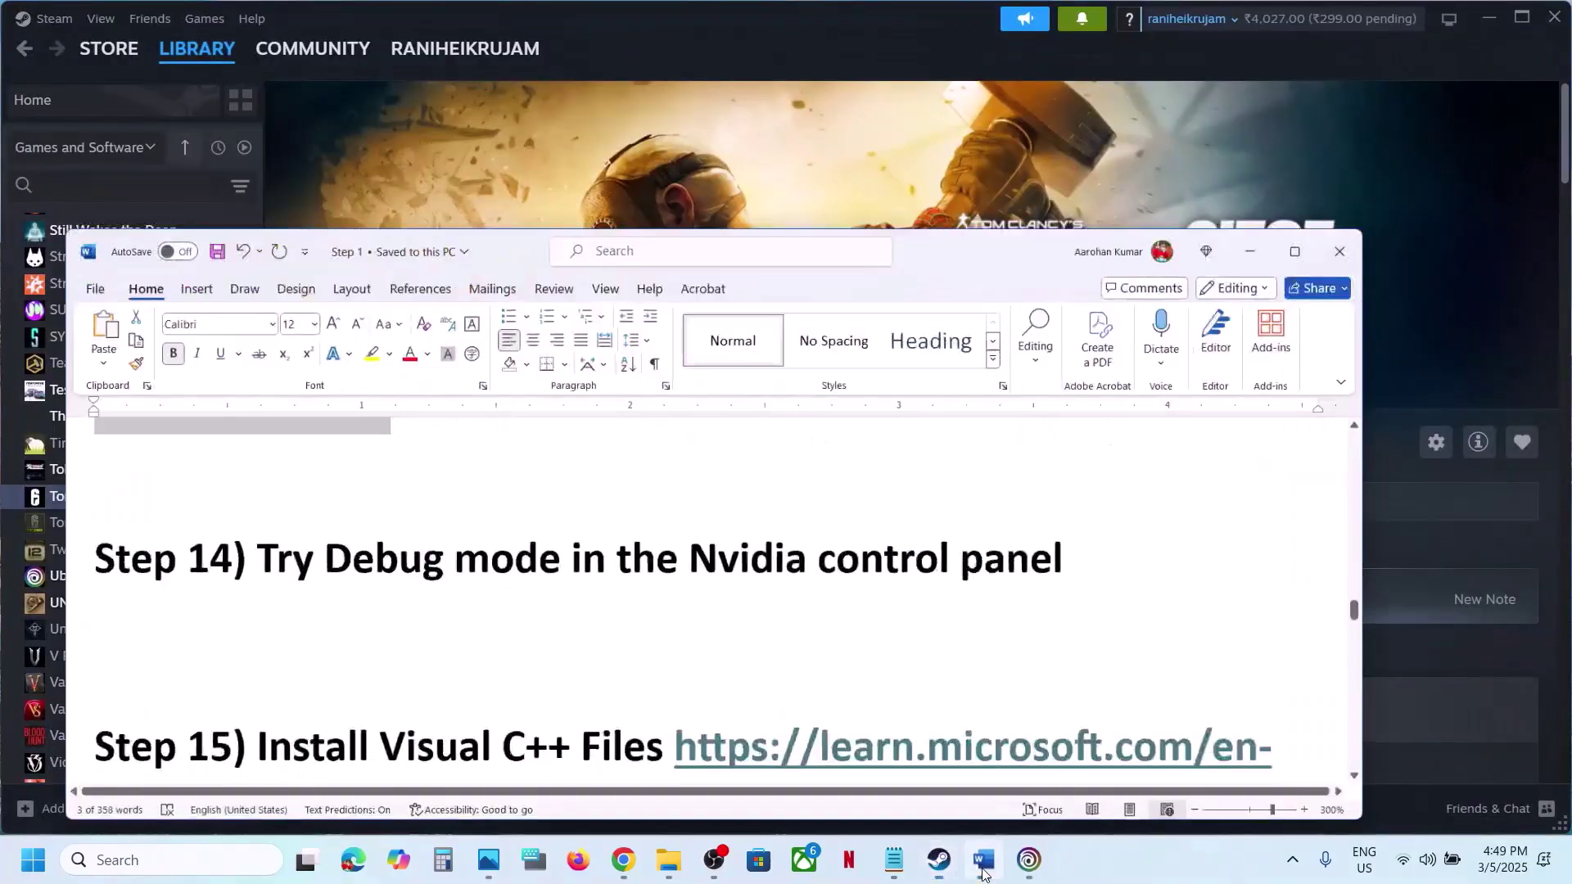
Step: Open Step 15's Microsoft Learn link in a new Chrome tab and scroll to the download table
scroll(692, 623, "down", 2)
scroll(692, 624, "down", 2)
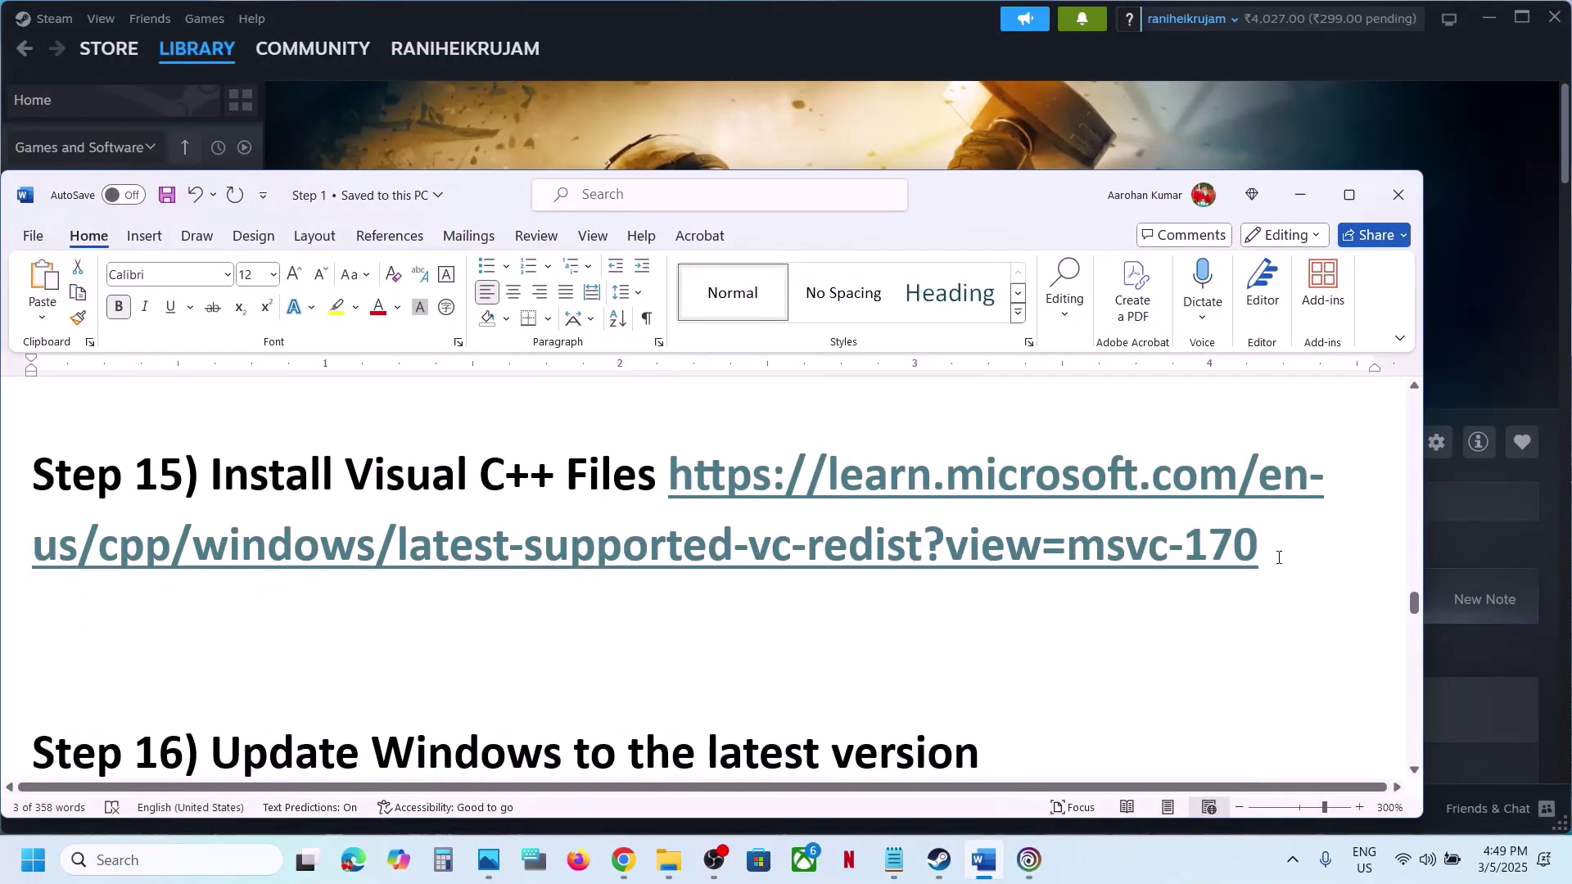
left_click_drag(1269, 548, 675, 486)
key("ctrl+c")
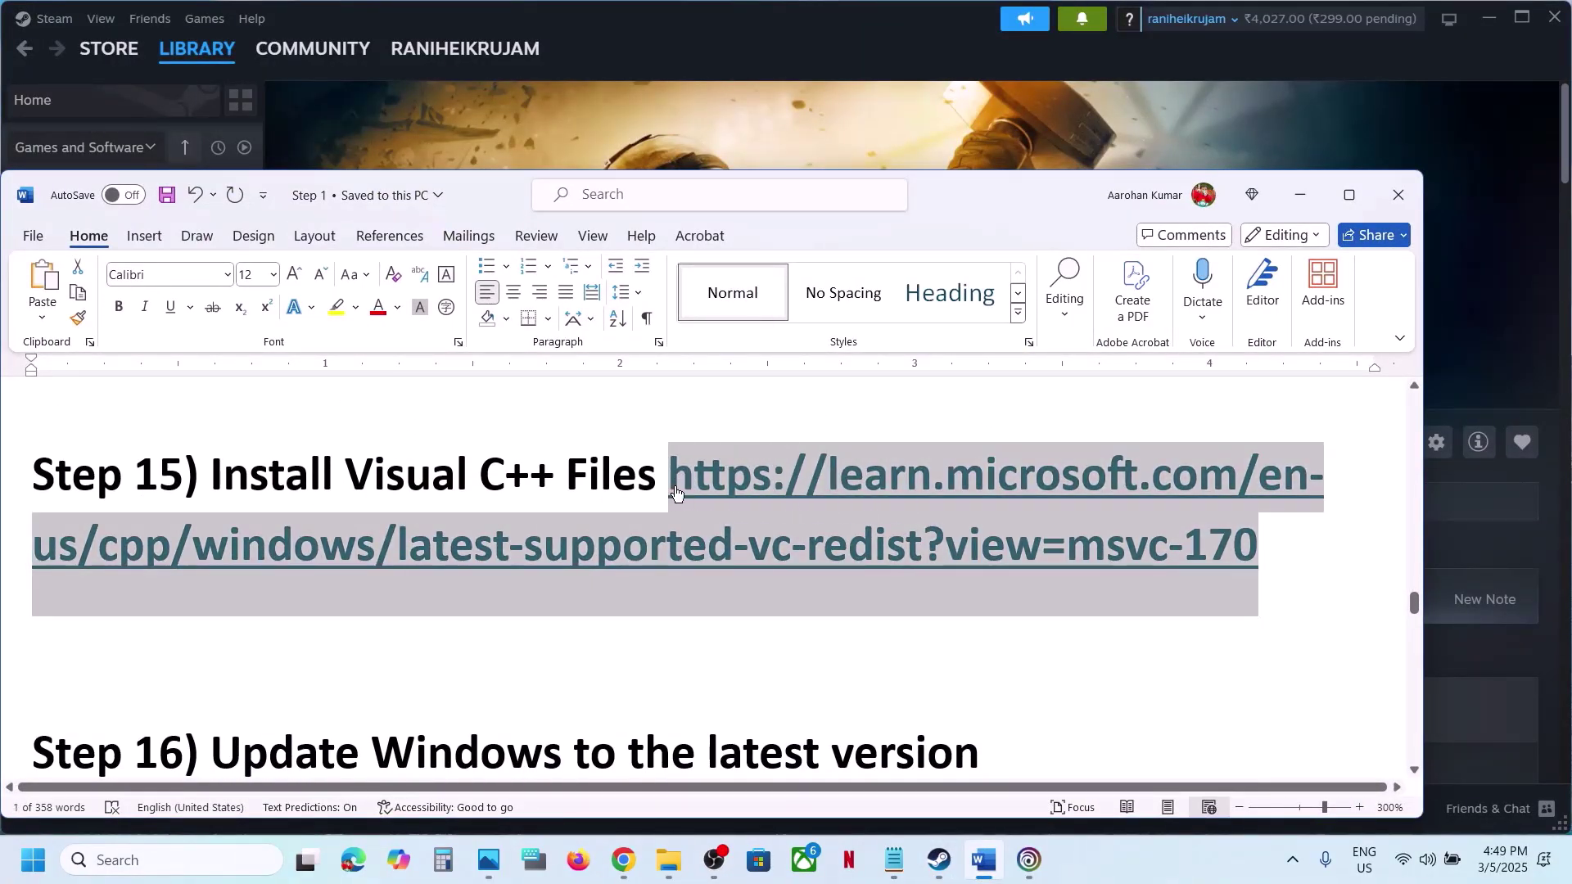
left_click(623, 859)
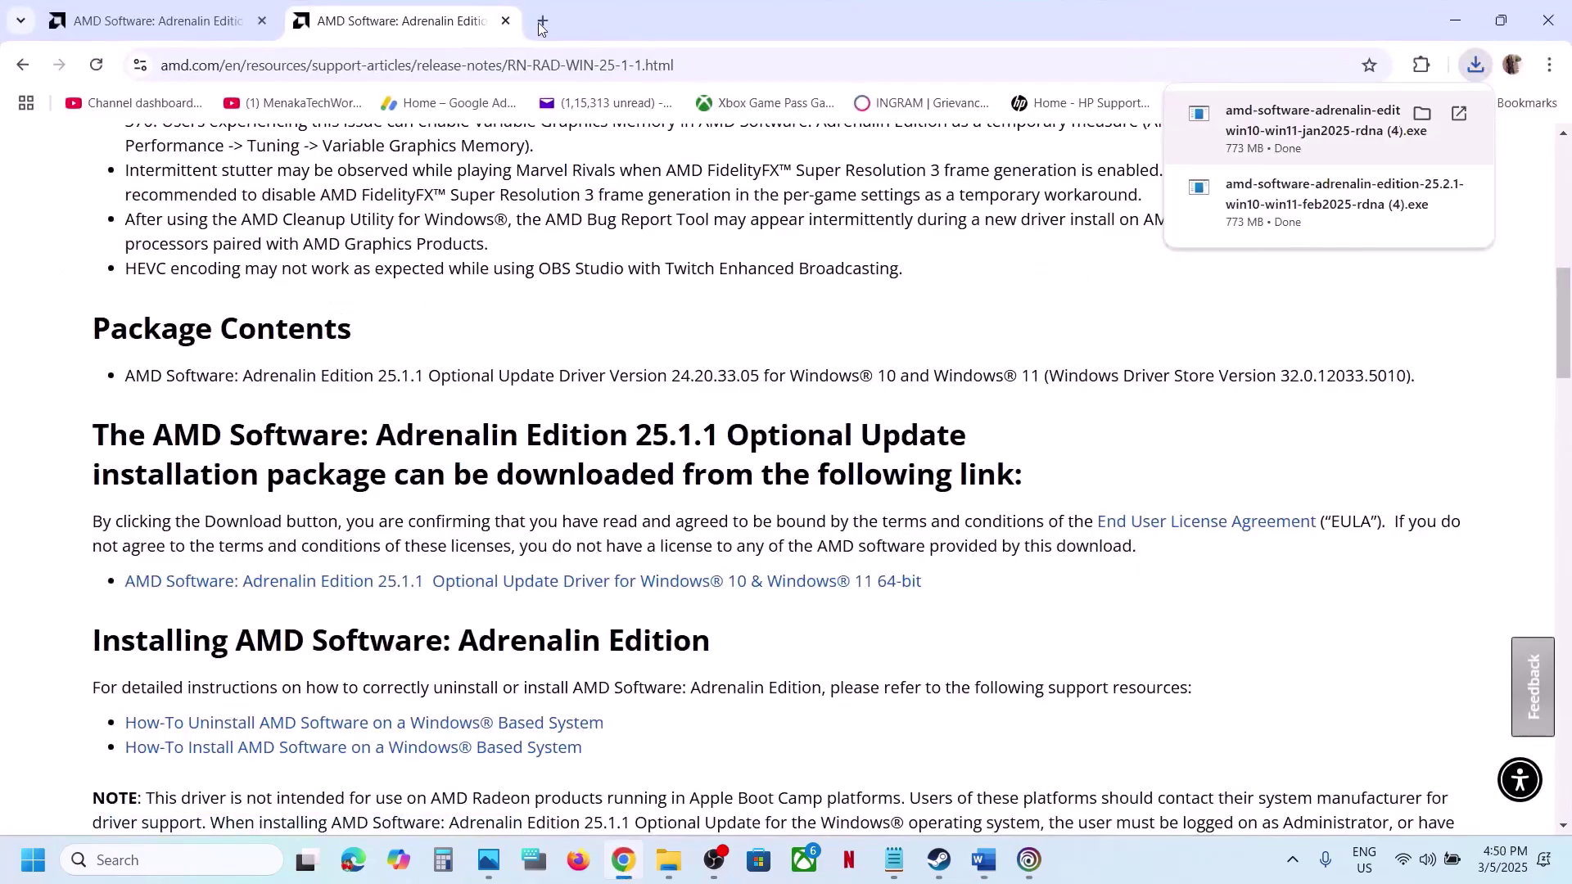
left_click(535, 27)
key("ctrl+v")
key("Return")
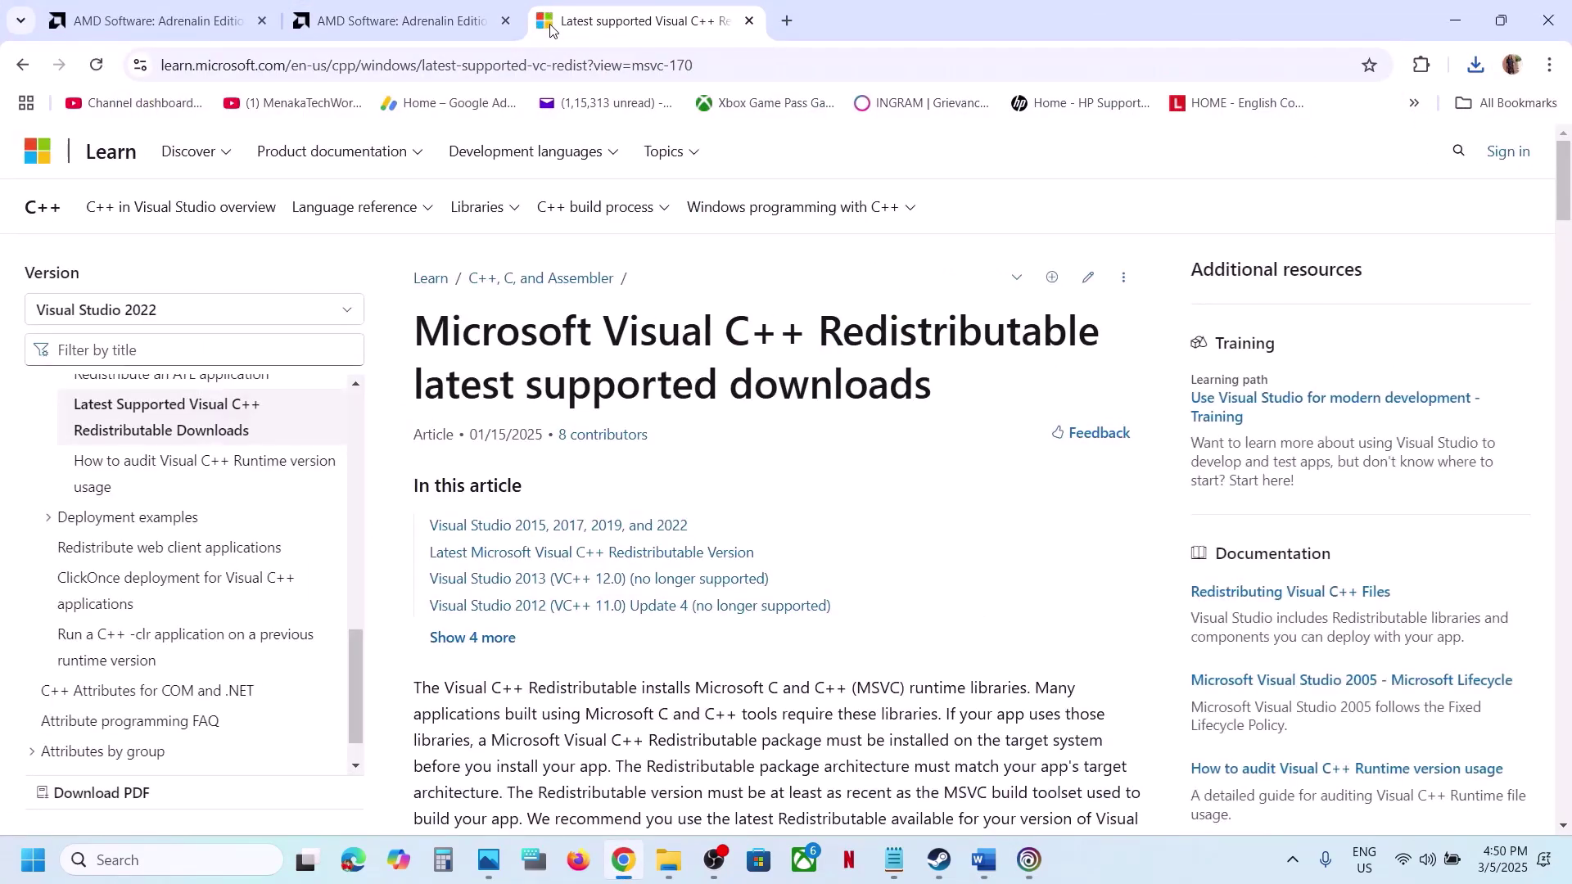
scroll(636, 448, "down", 10)
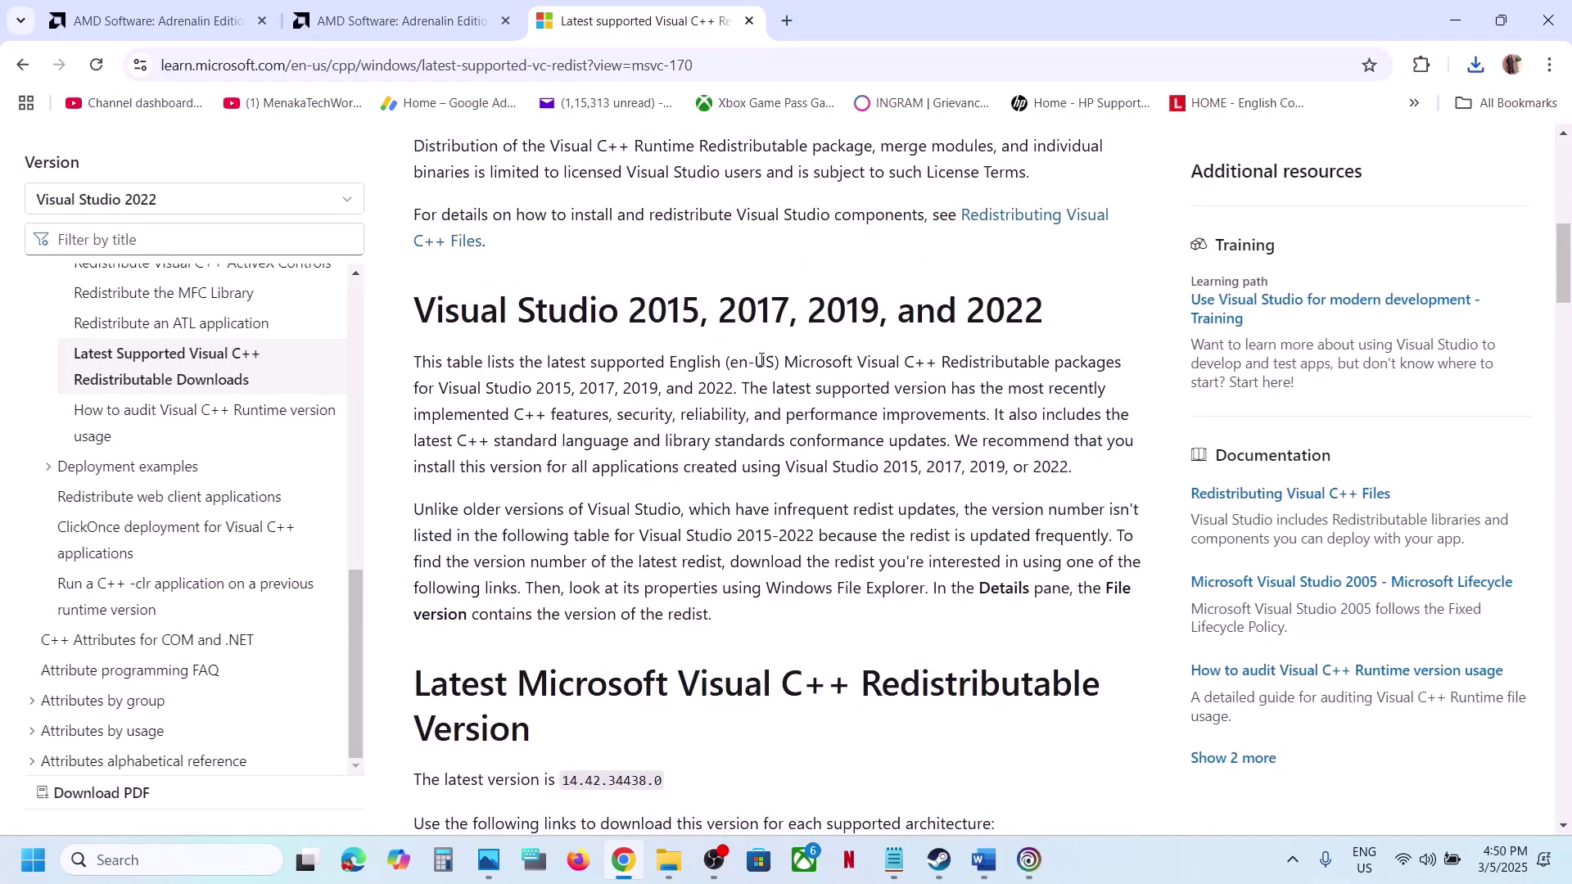
scroll(751, 350, "down", 8)
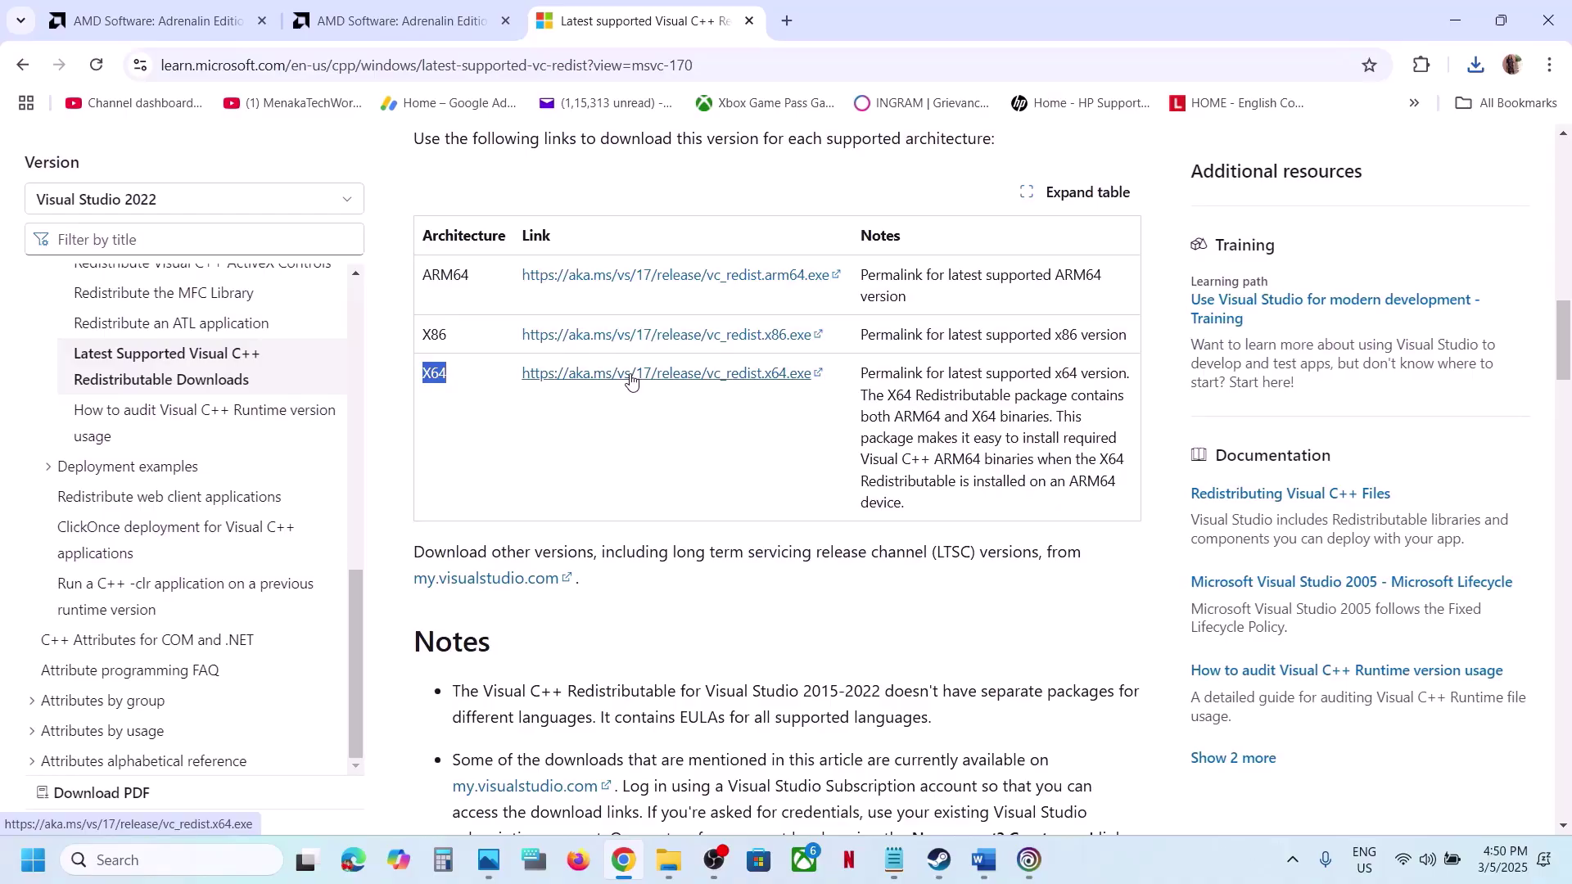
Step: Repair both VC_redist.x86 and VC_redist.x64 14.42.34438 packages and close their success dialogs
left_click(1477, 64)
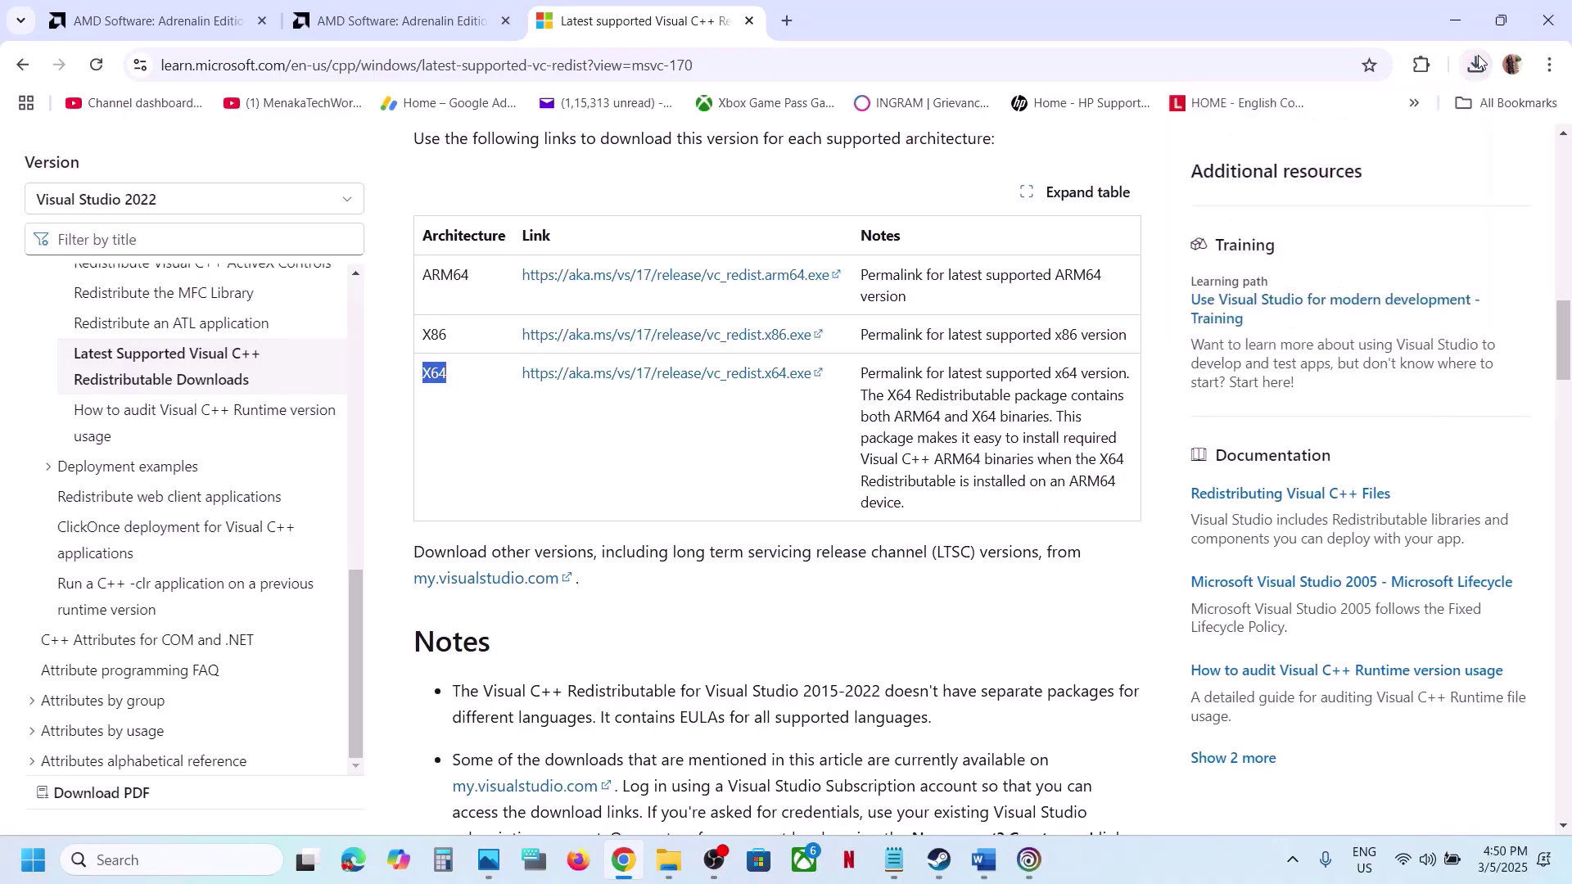
left_click(1477, 63)
left_click(1307, 209)
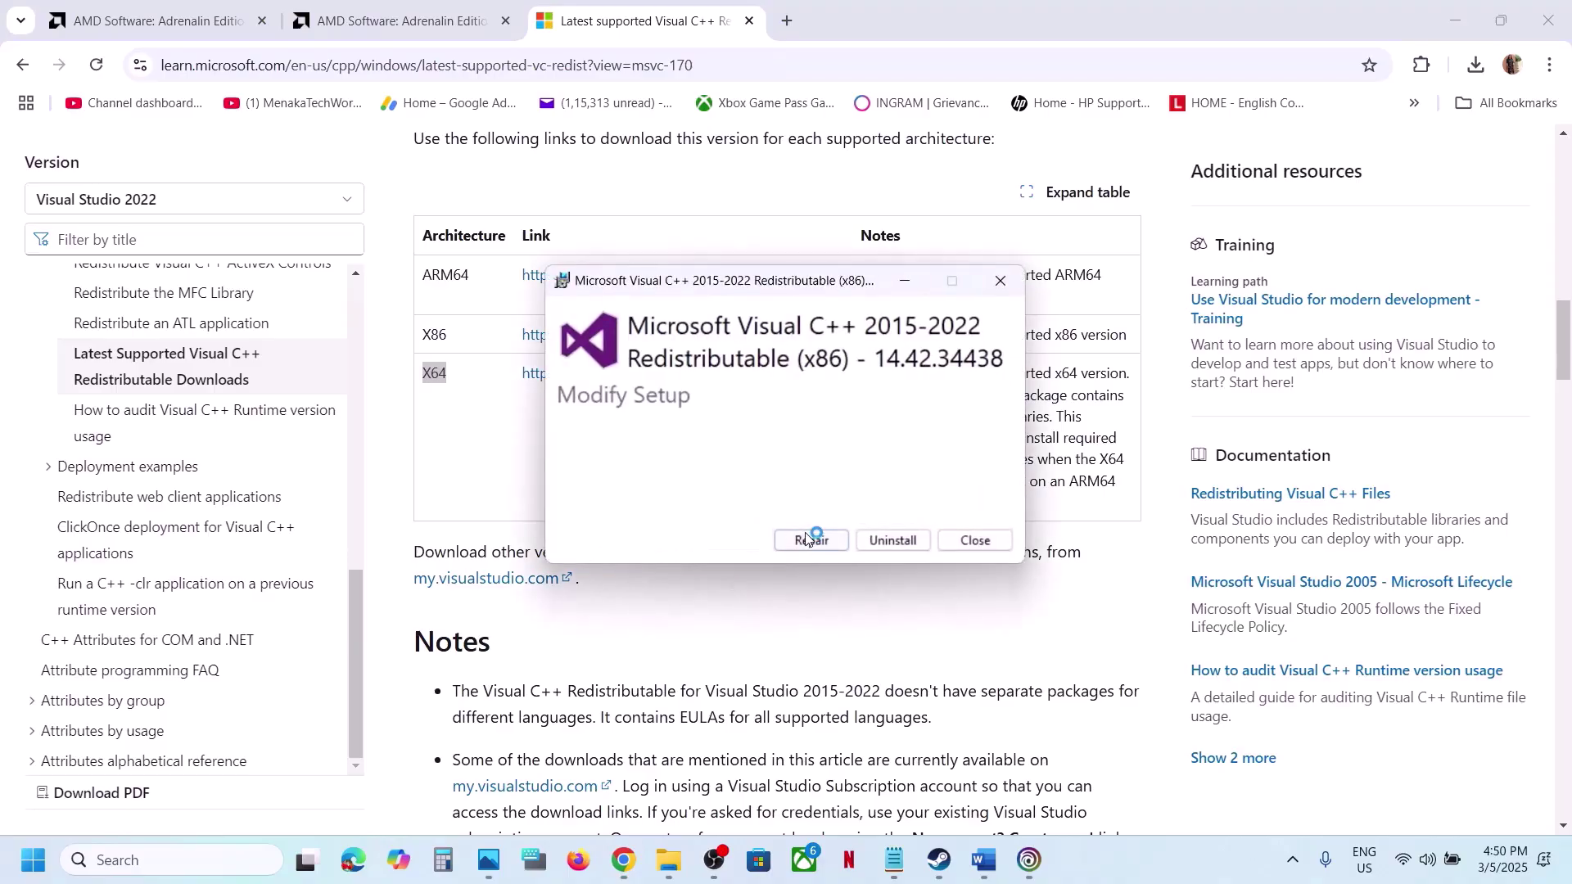
left_click(811, 542)
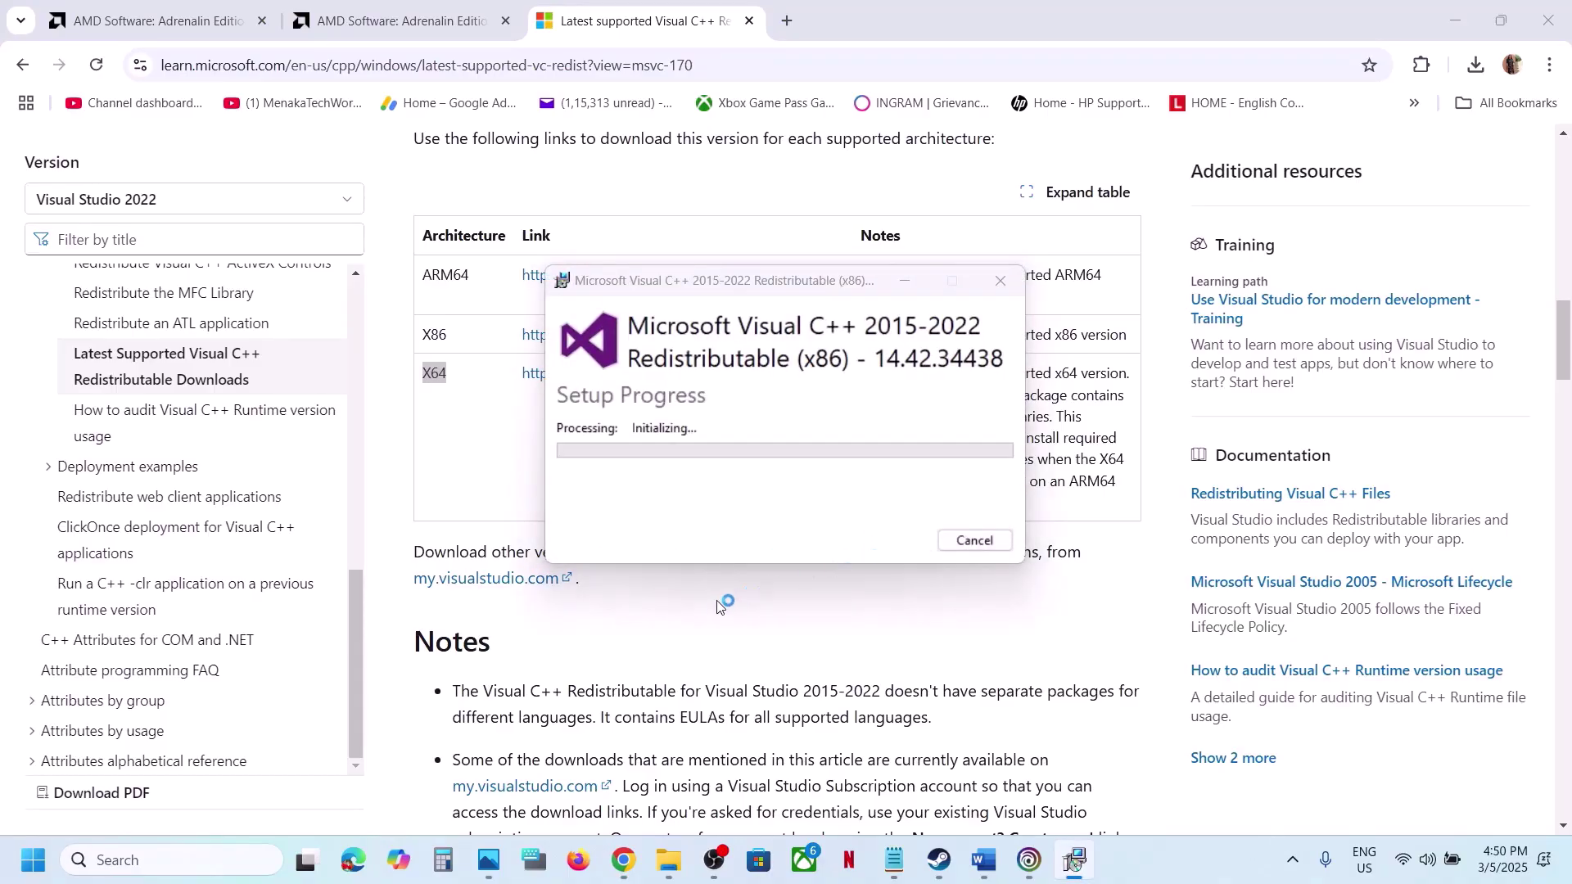
left_click(1478, 68)
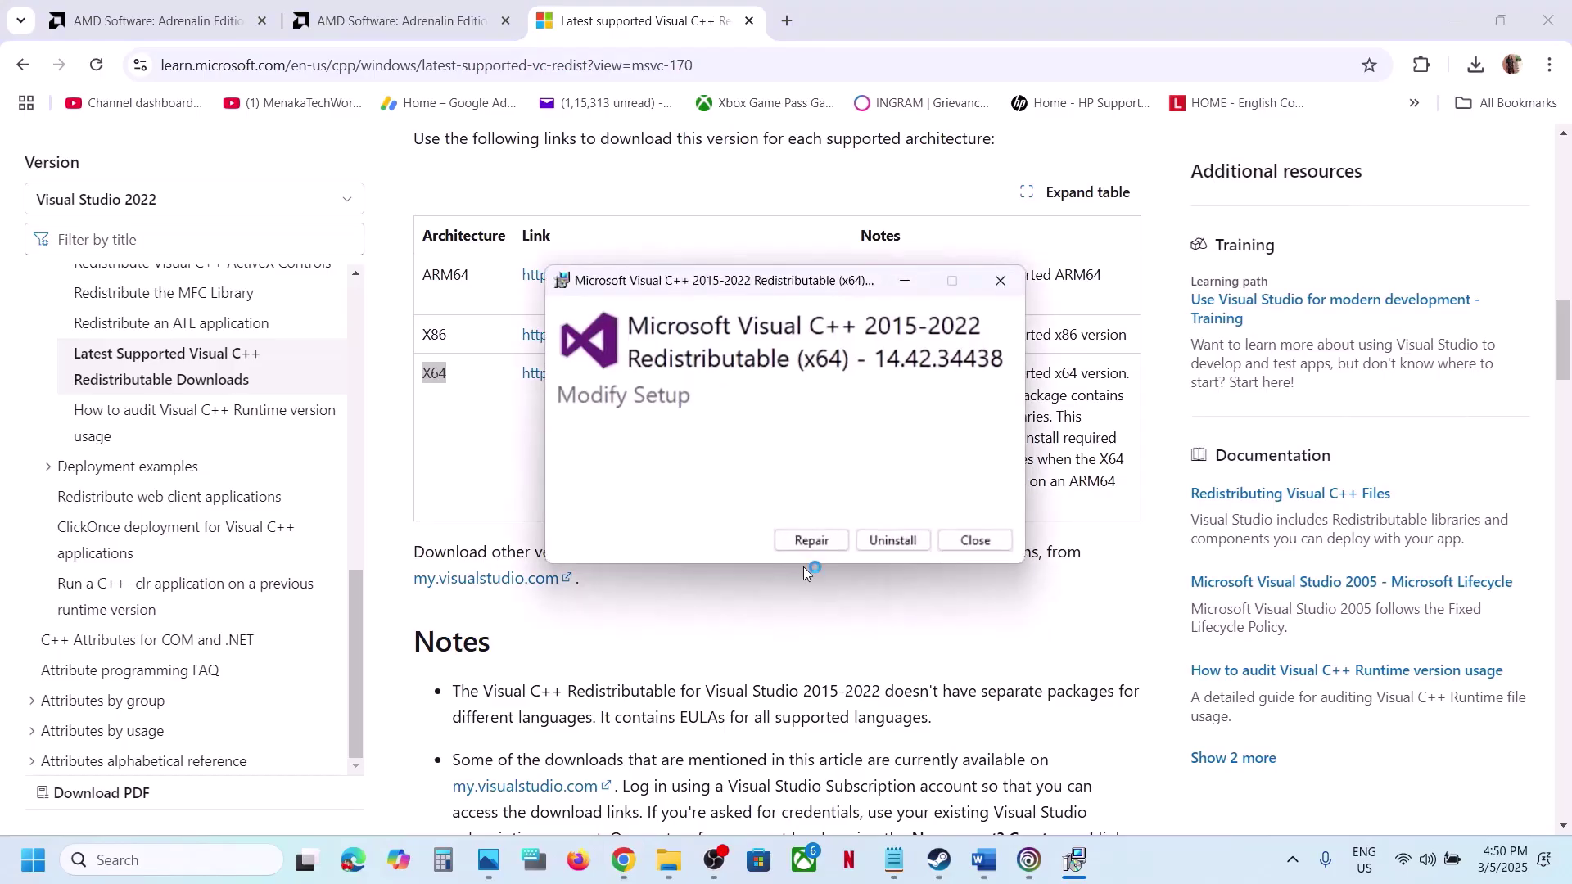
left_click(807, 546)
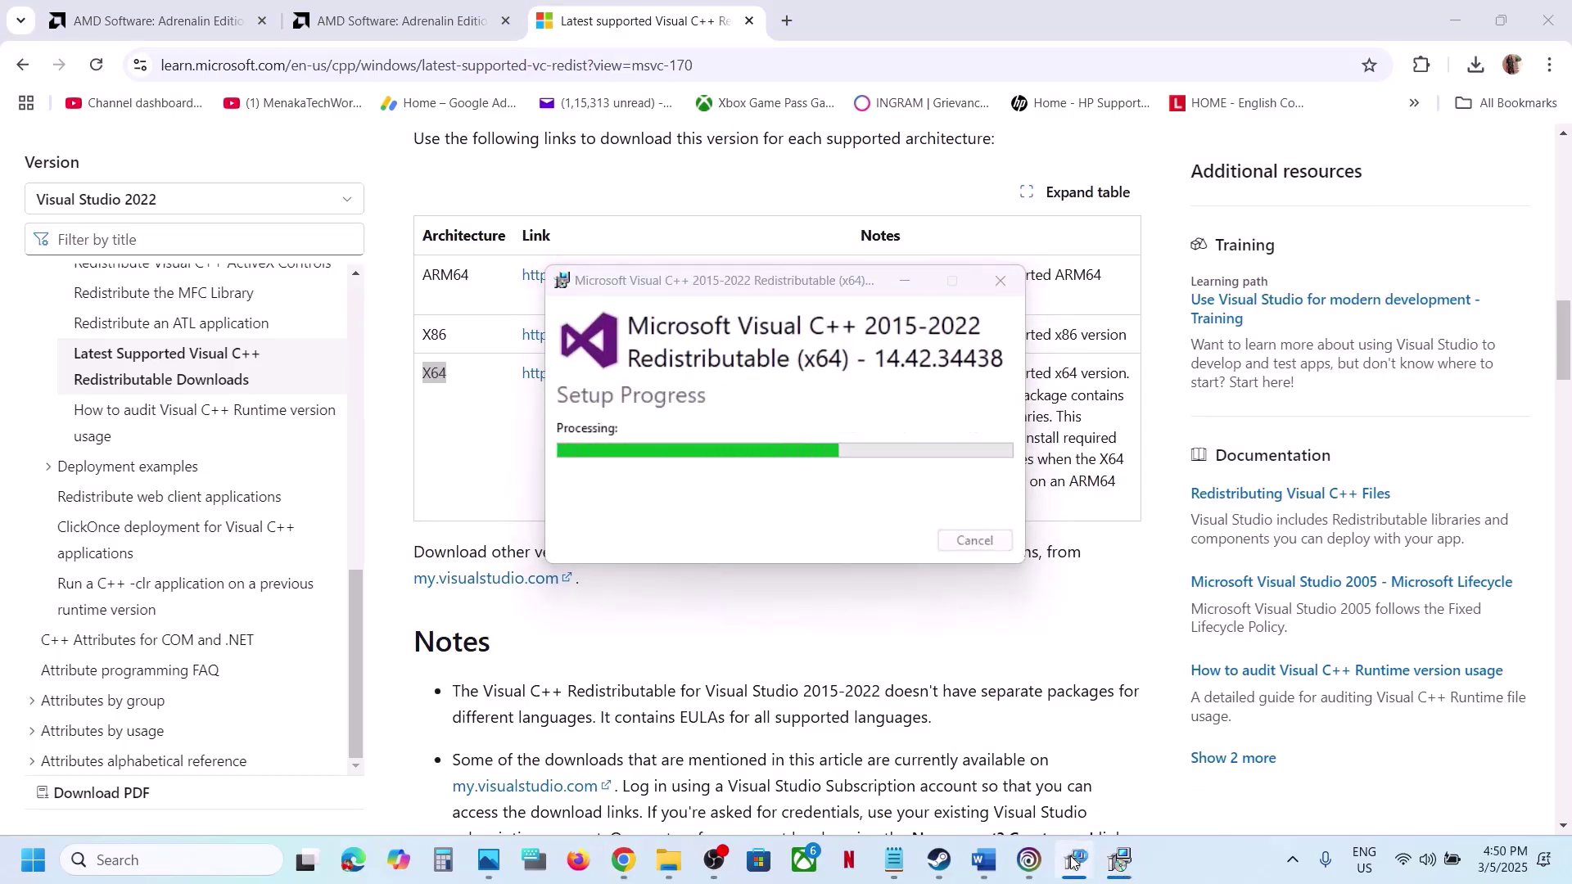
left_click_drag(840, 293, 1275, 339)
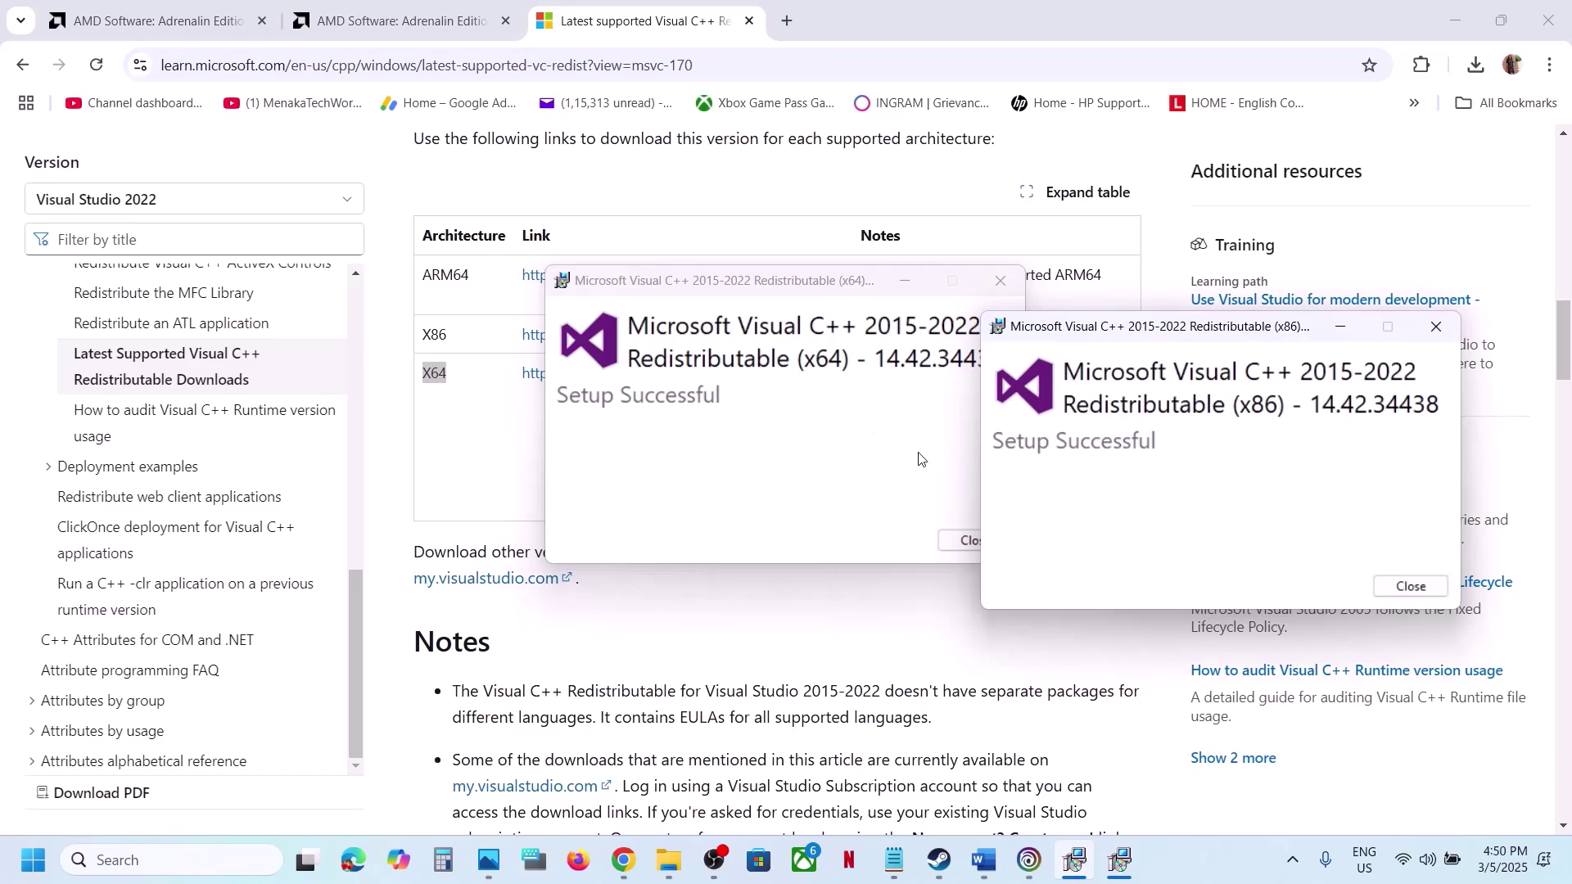
left_click(1386, 588)
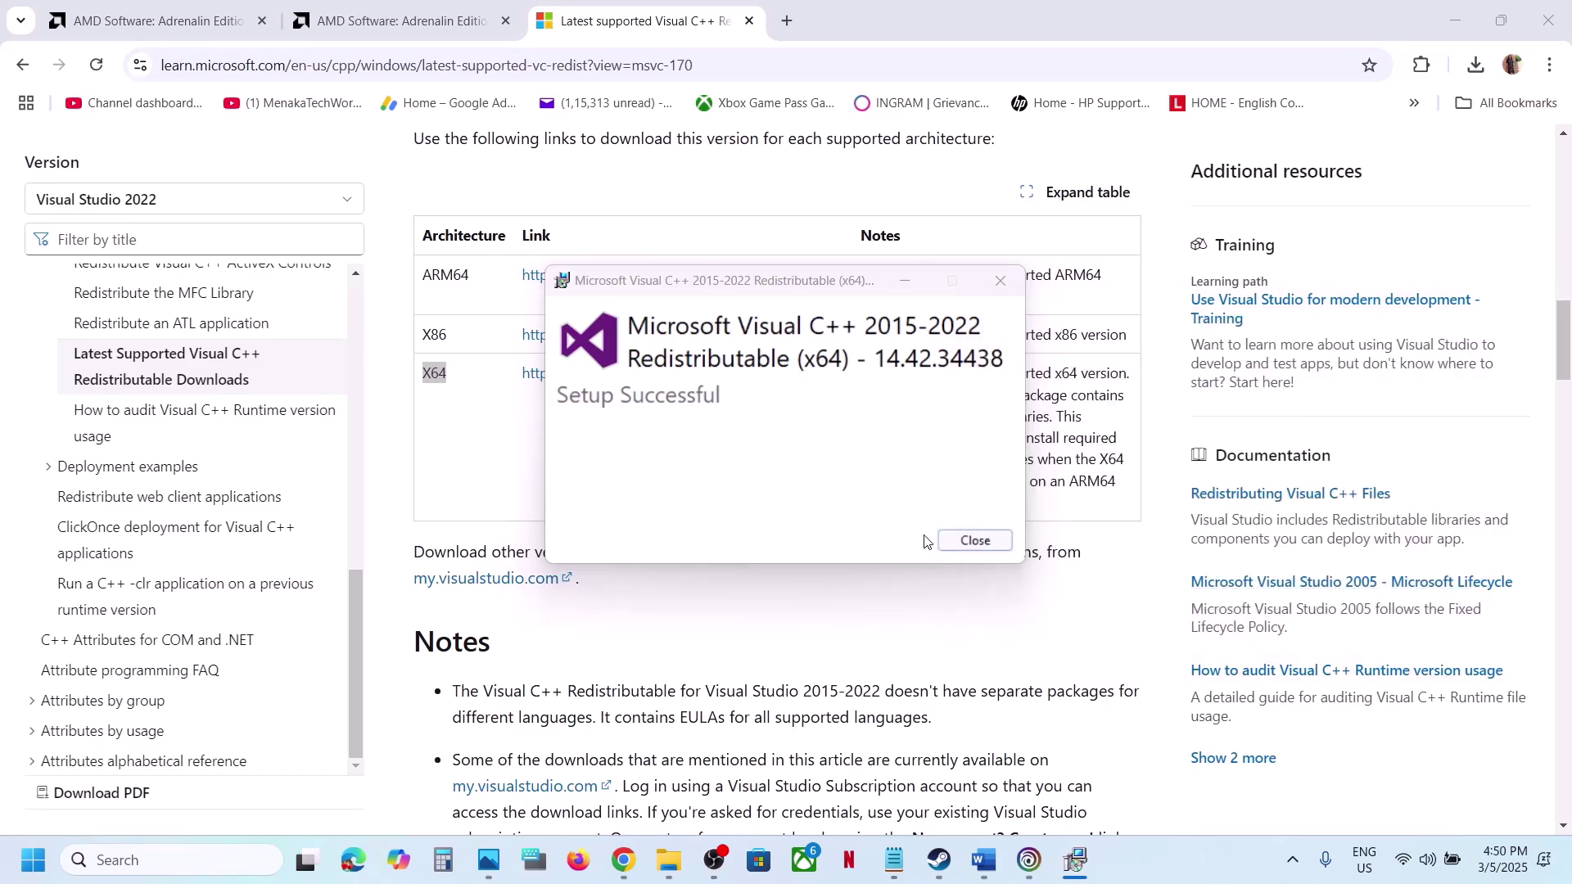
left_click(974, 540)
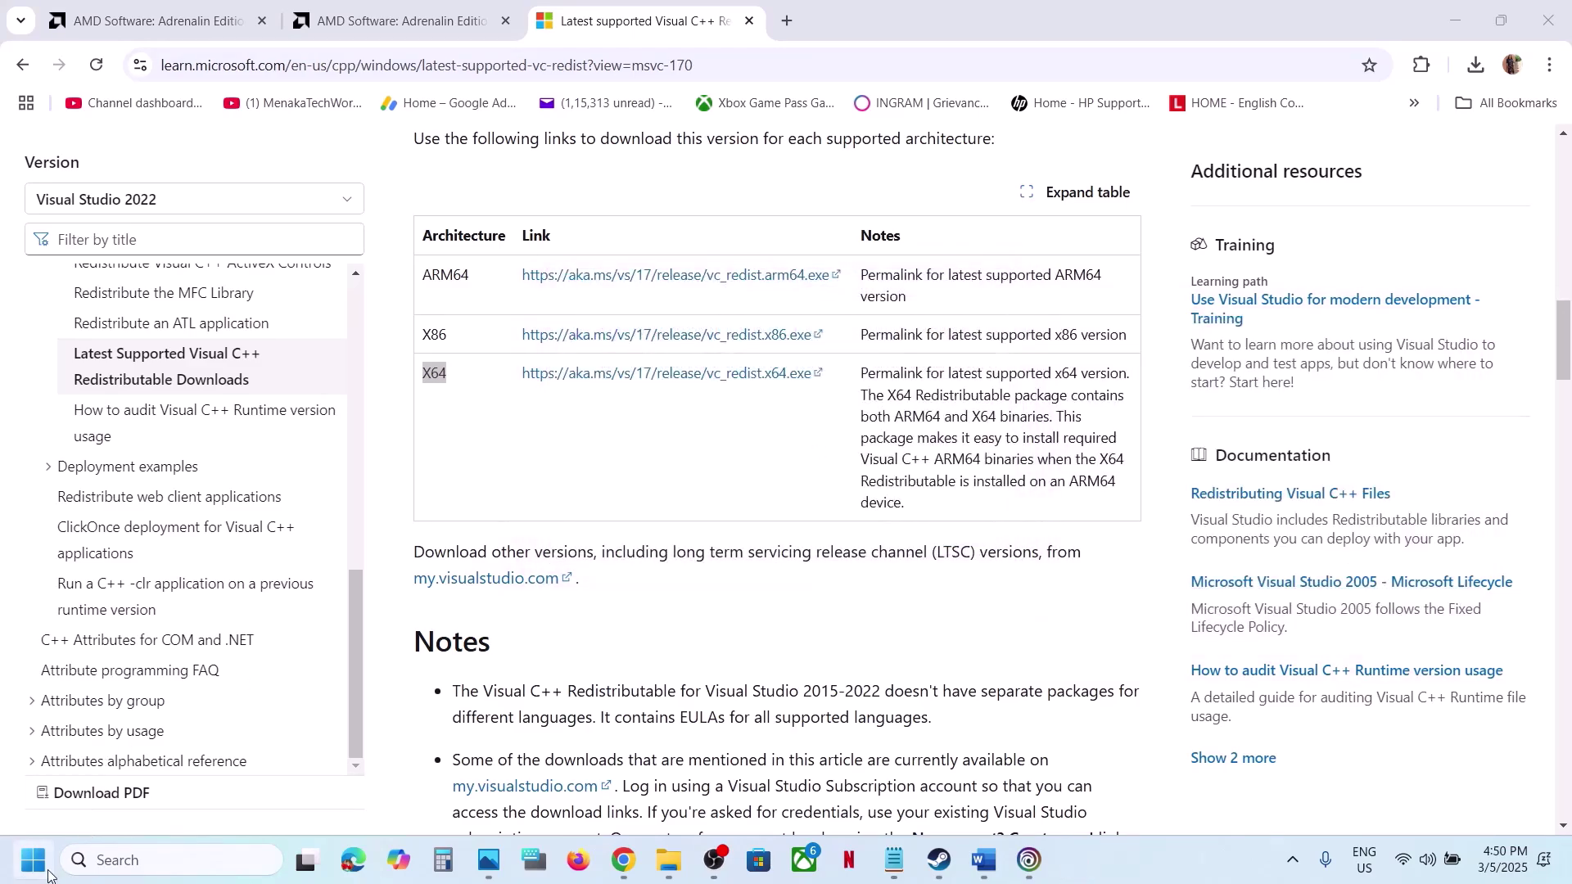
Step: Show the Start menu power options to point out Restart, then dismiss them
left_click(46, 873)
left_click(595, 788)
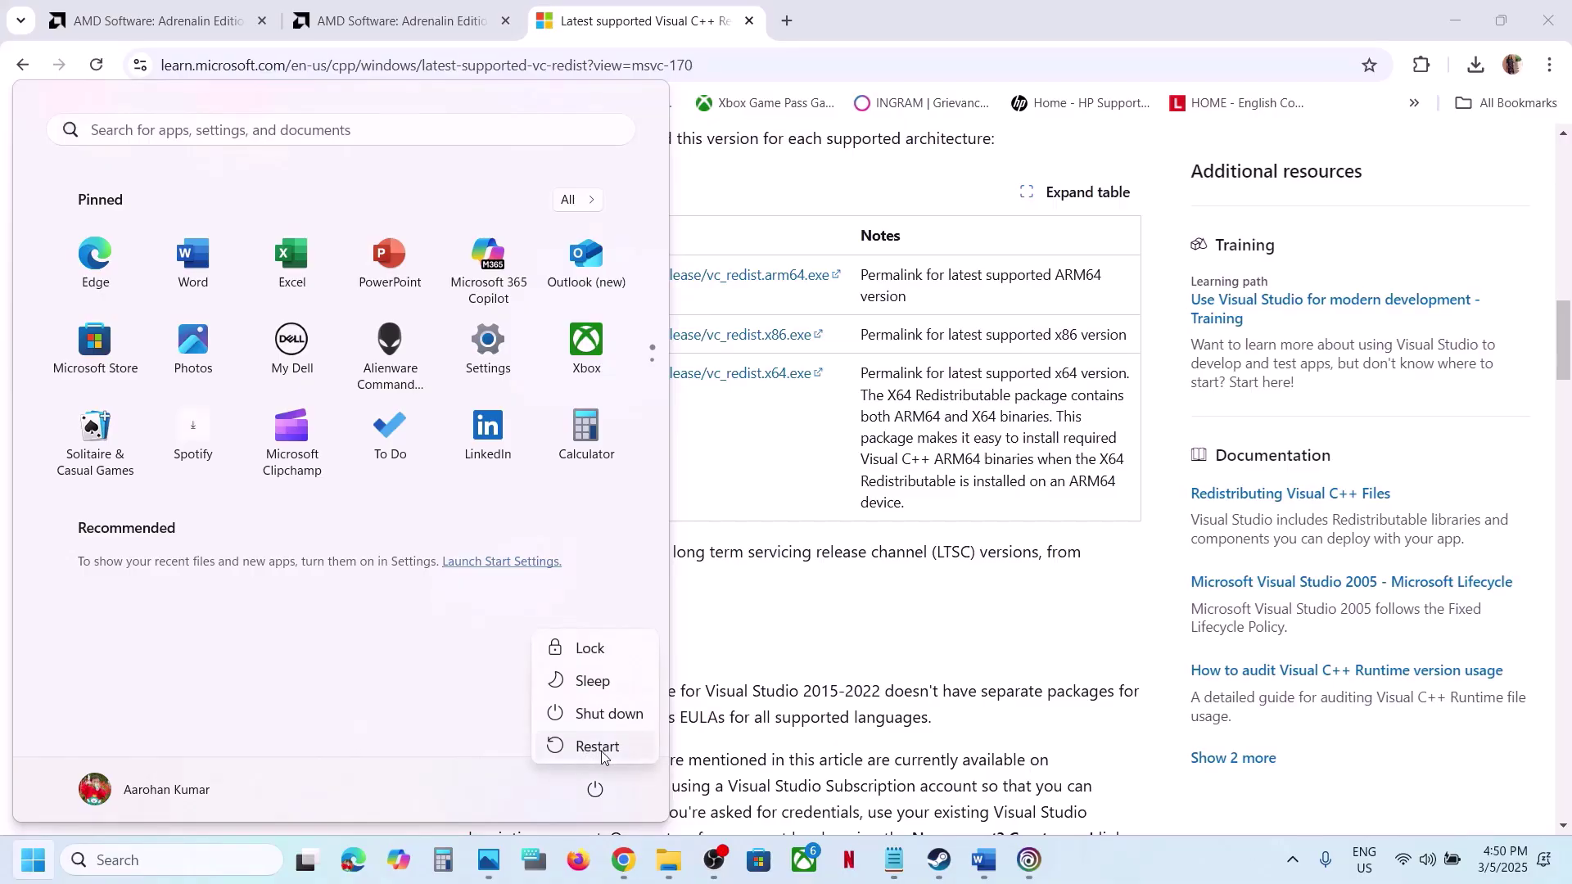
left_click(902, 650)
left_click_drag(902, 650, 818, 749)
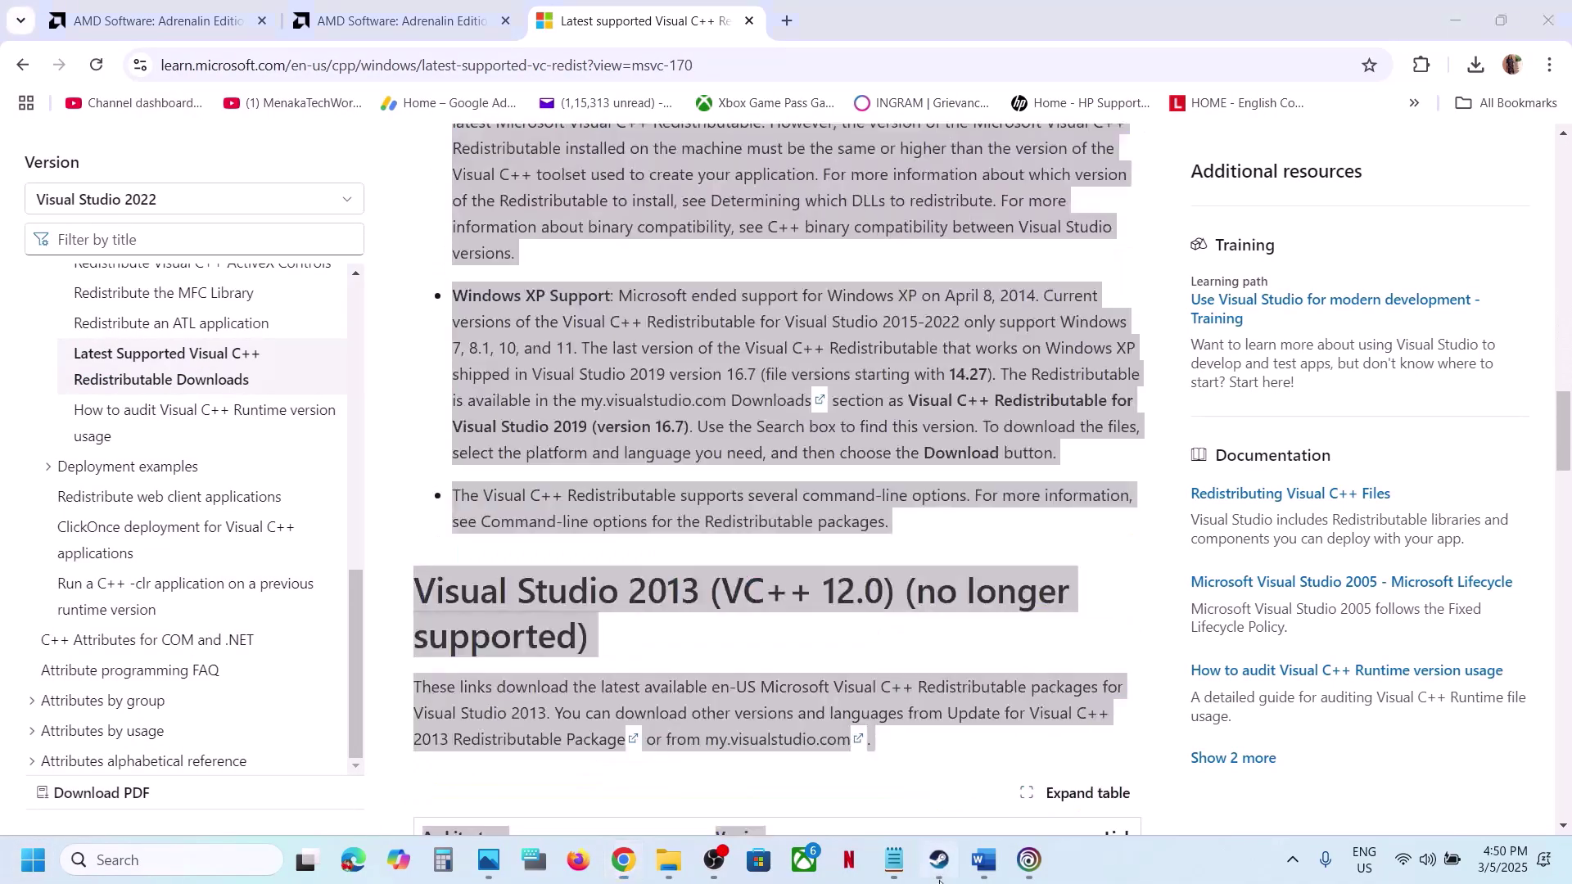
Step: Highlight Word's Step 16 heading on updating Windows, then open Windows Settings with Win+I
left_click(939, 860)
left_click(985, 860)
scroll(643, 626, "down", 2)
left_click_drag(211, 610, 979, 610)
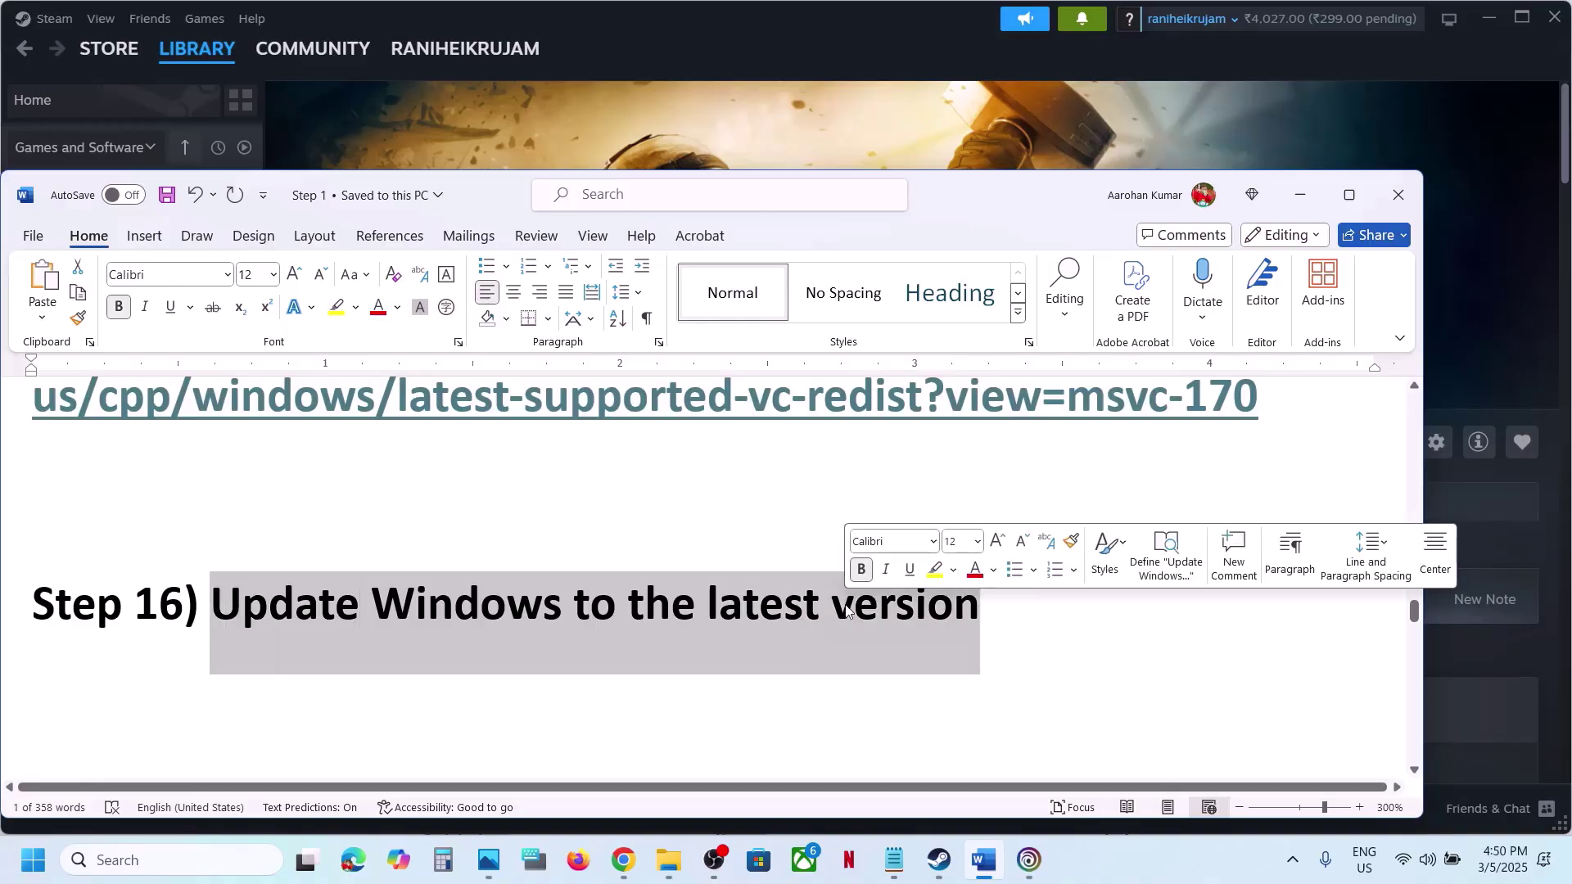
left_click(723, 86)
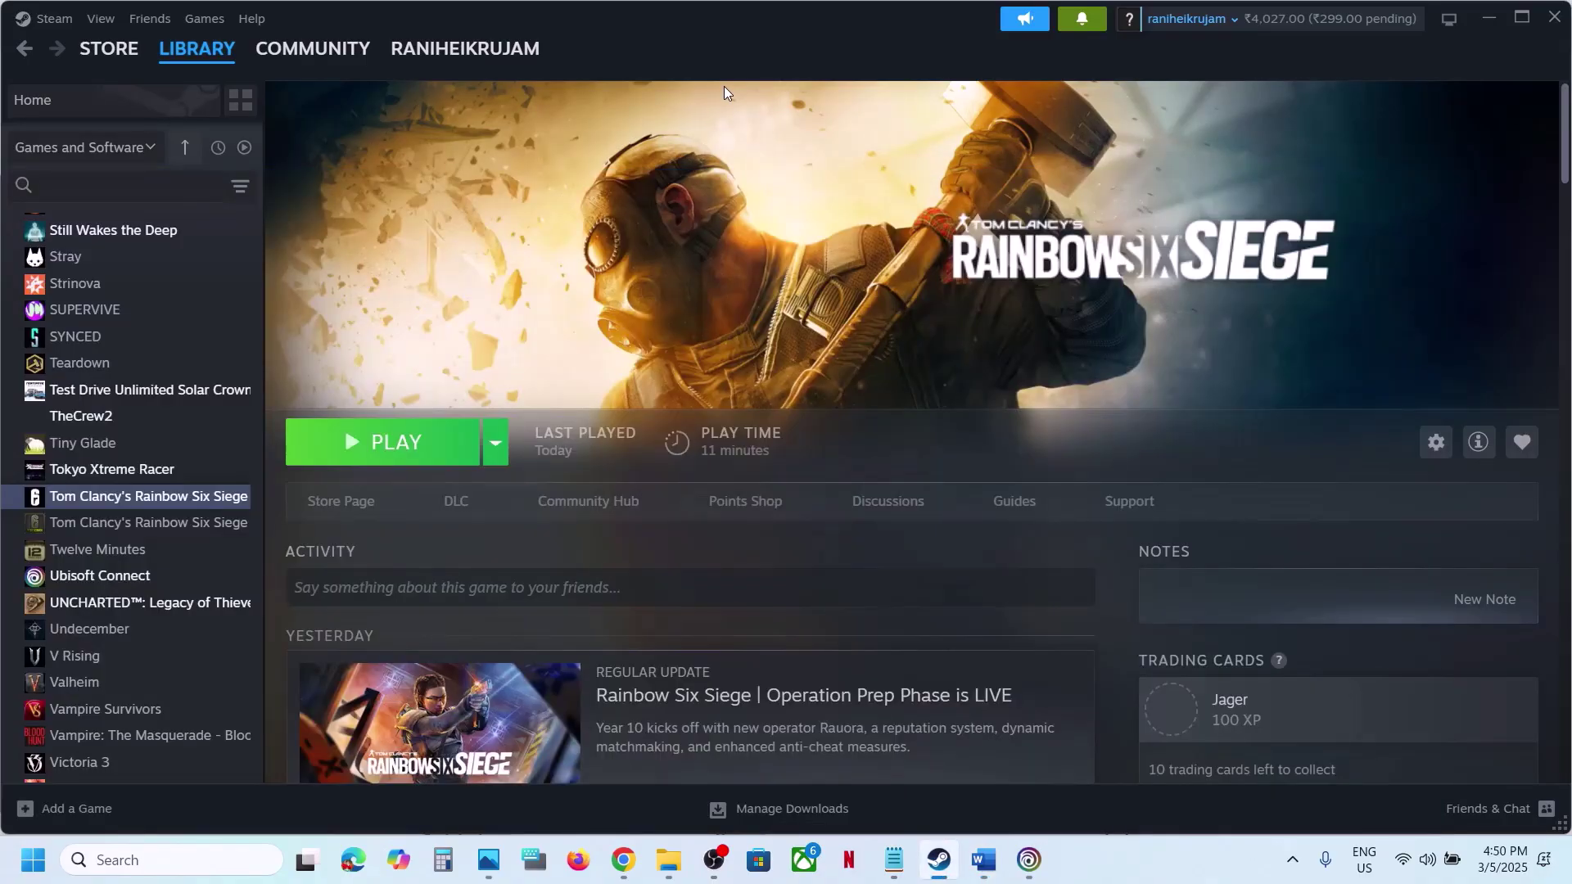
key("super+i")
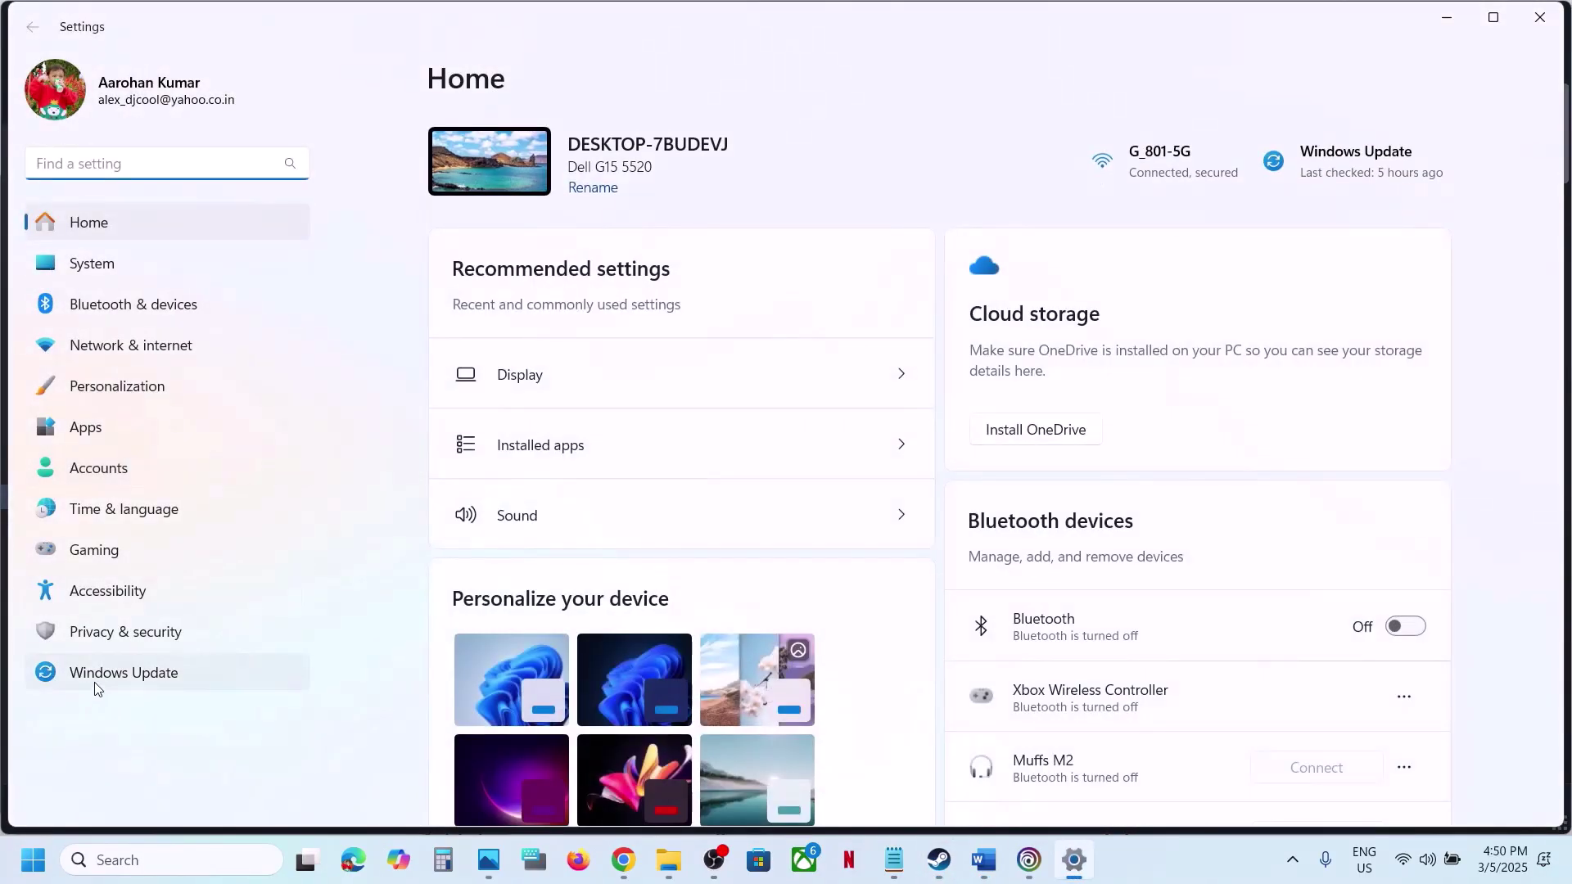
Step: Run Check for updates on Windows Update, show Start's power options, then bring Steam forward
left_click(96, 686)
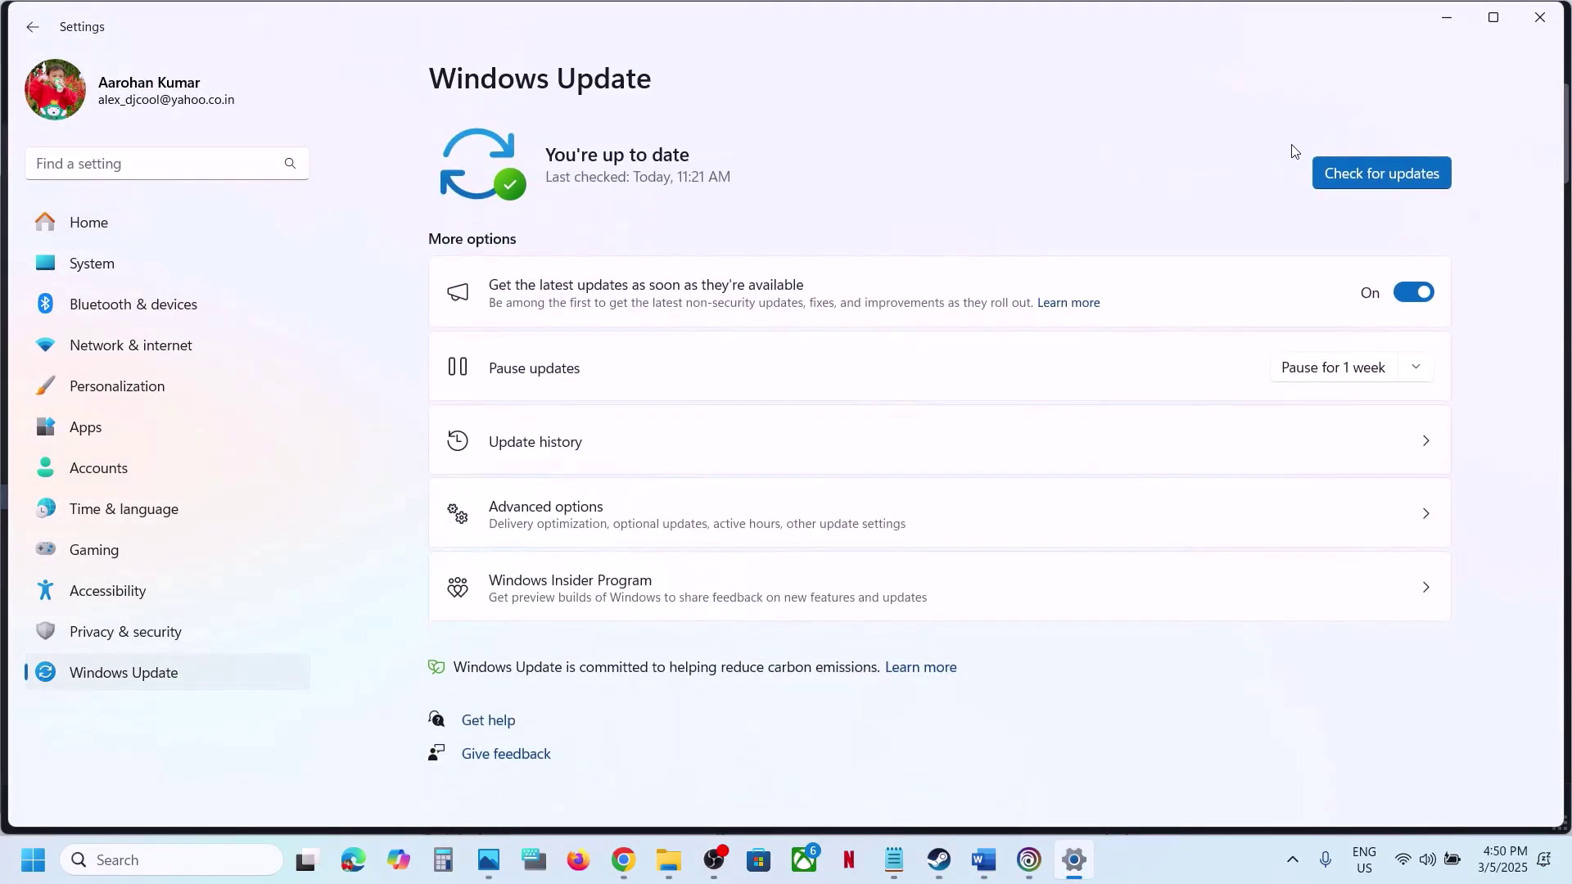
left_click(1345, 172)
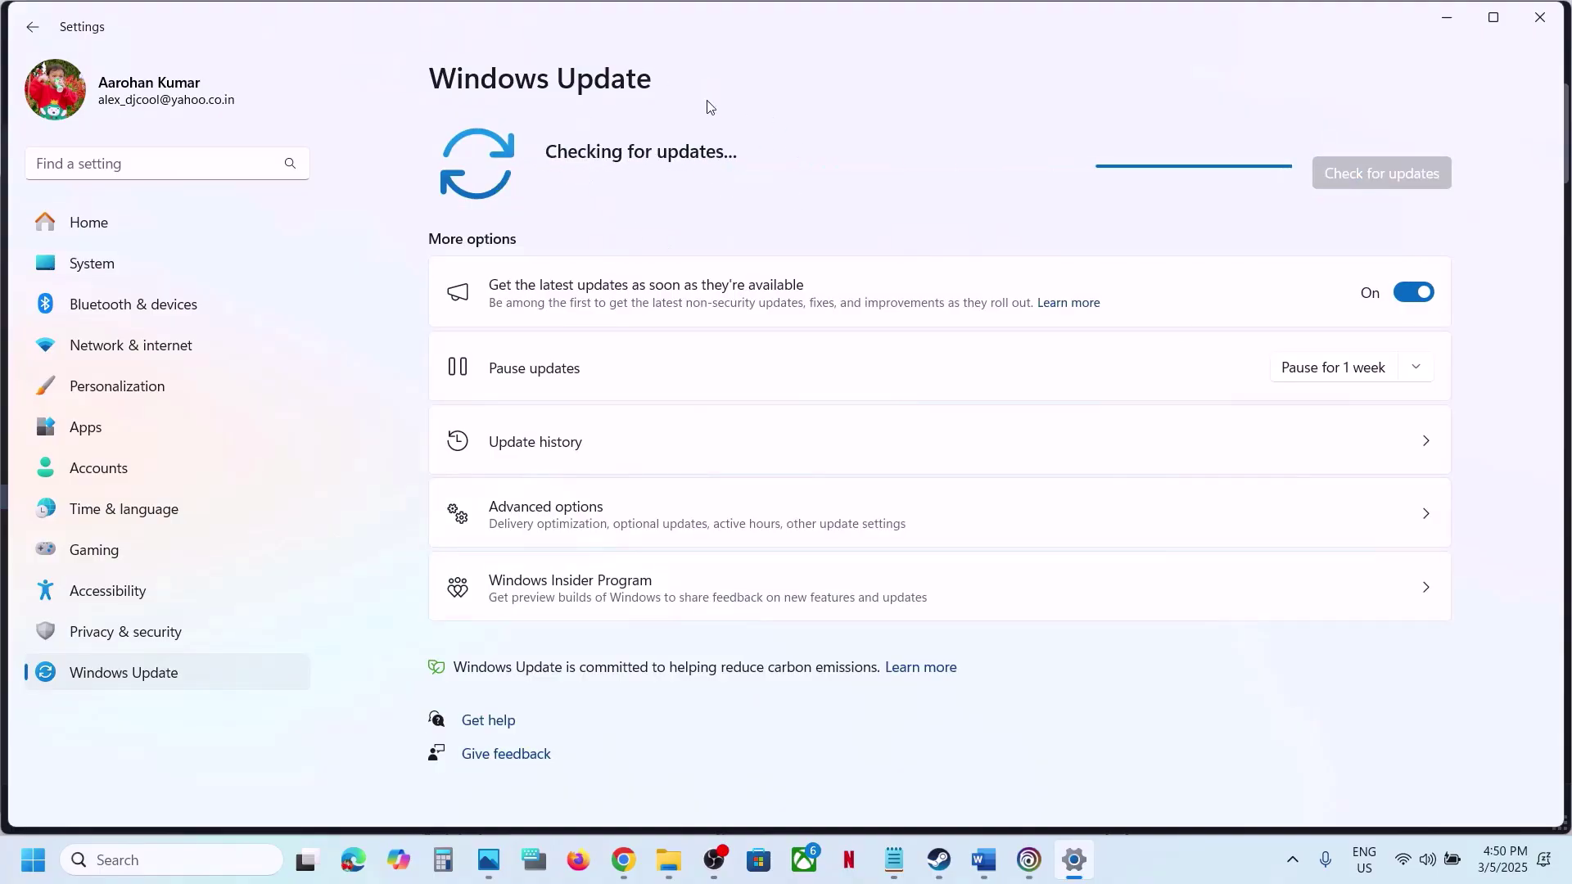
left_click(34, 860)
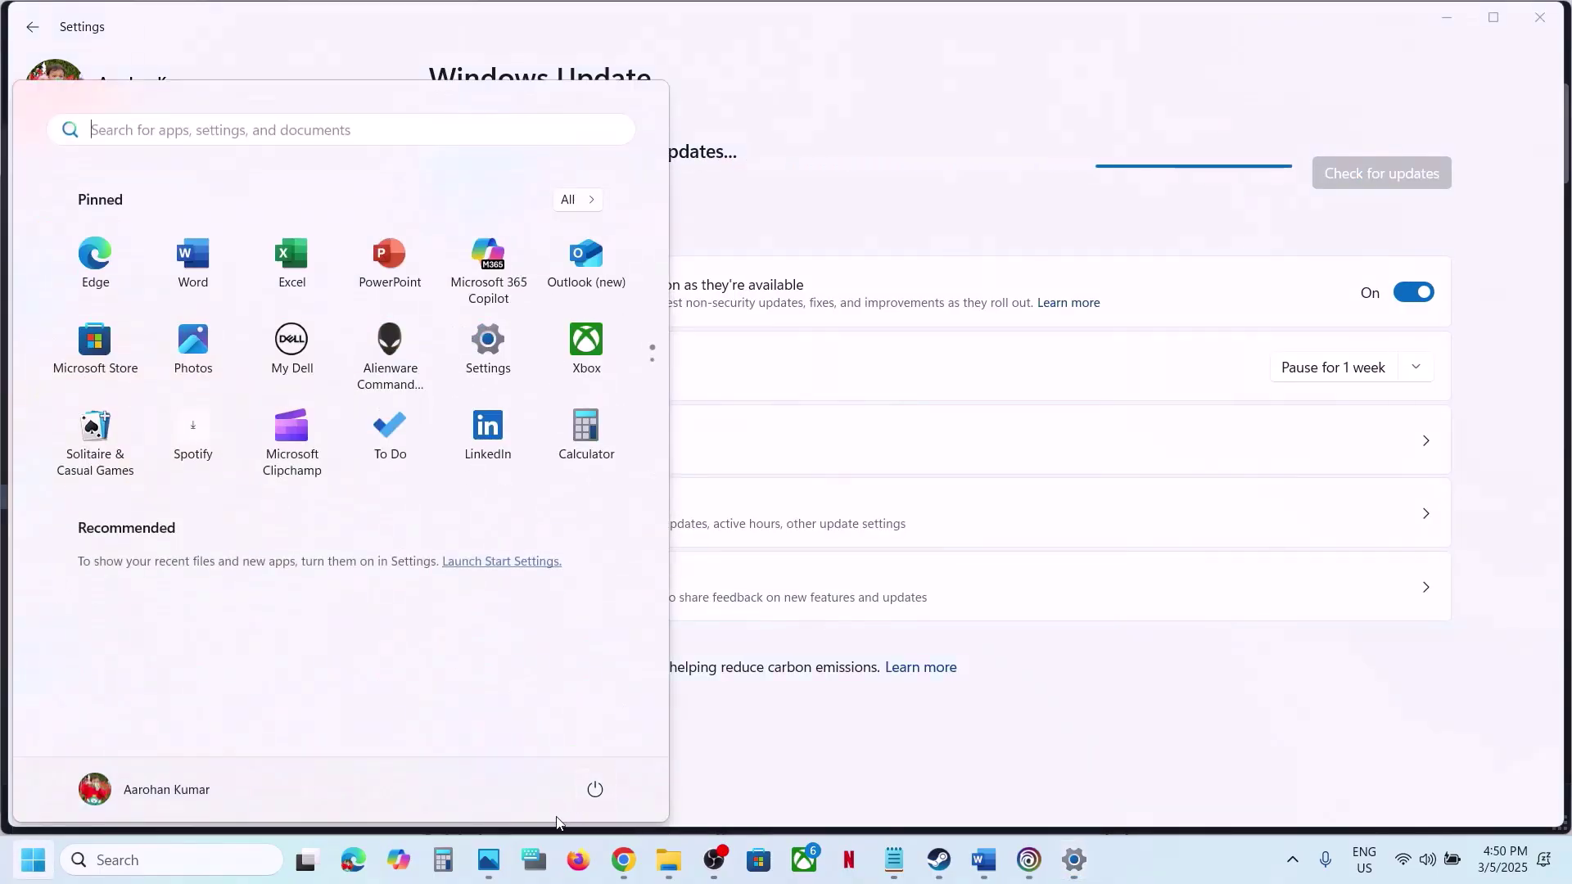
left_click(615, 794)
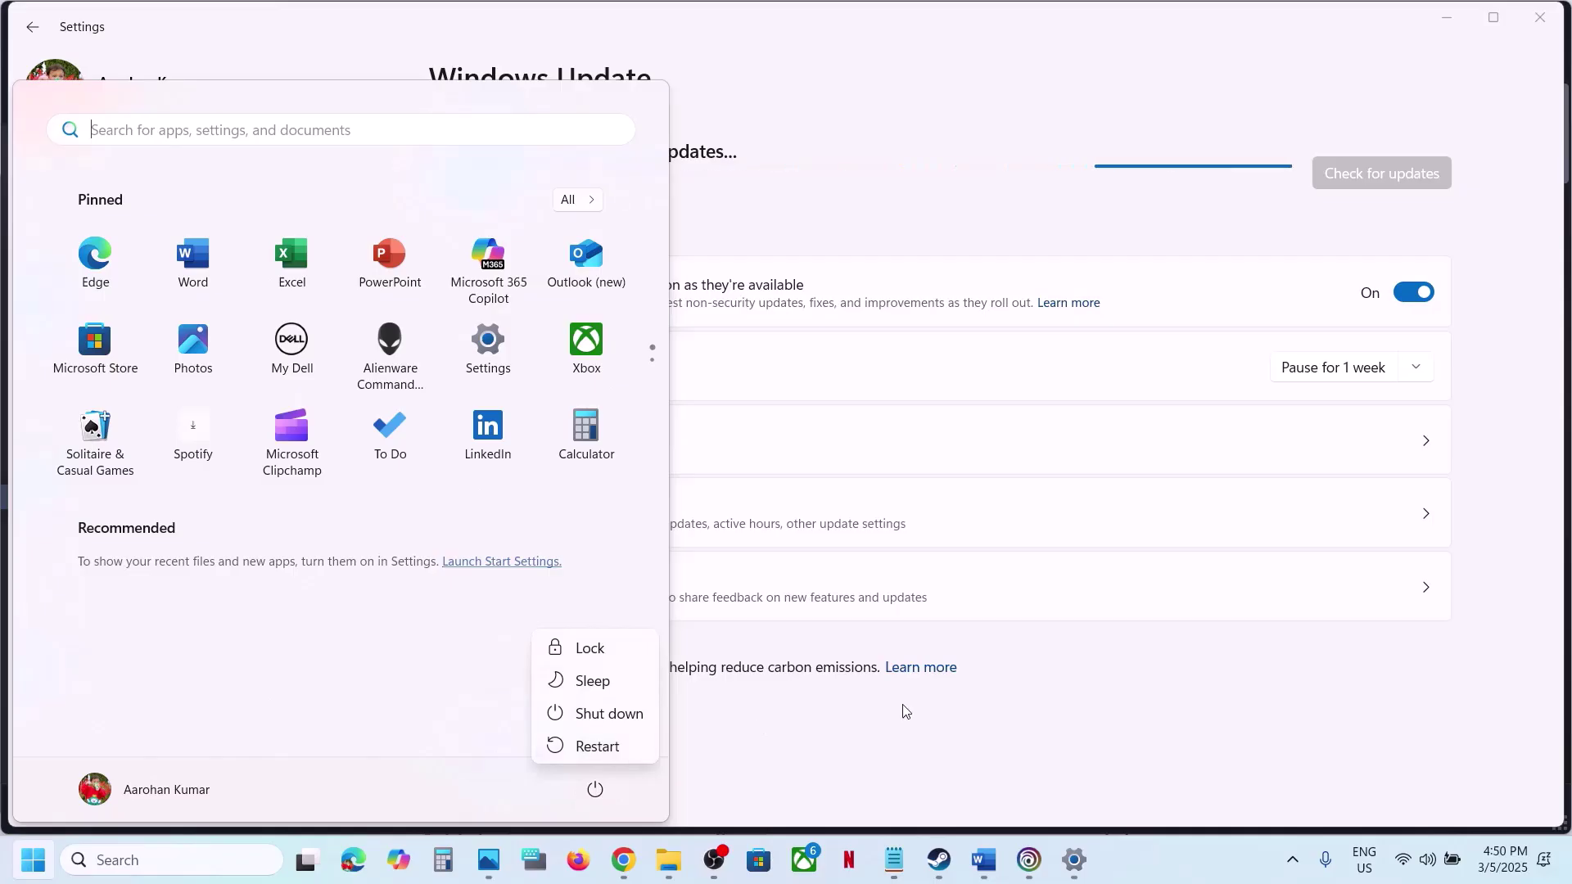
left_click(945, 712)
left_click(939, 866)
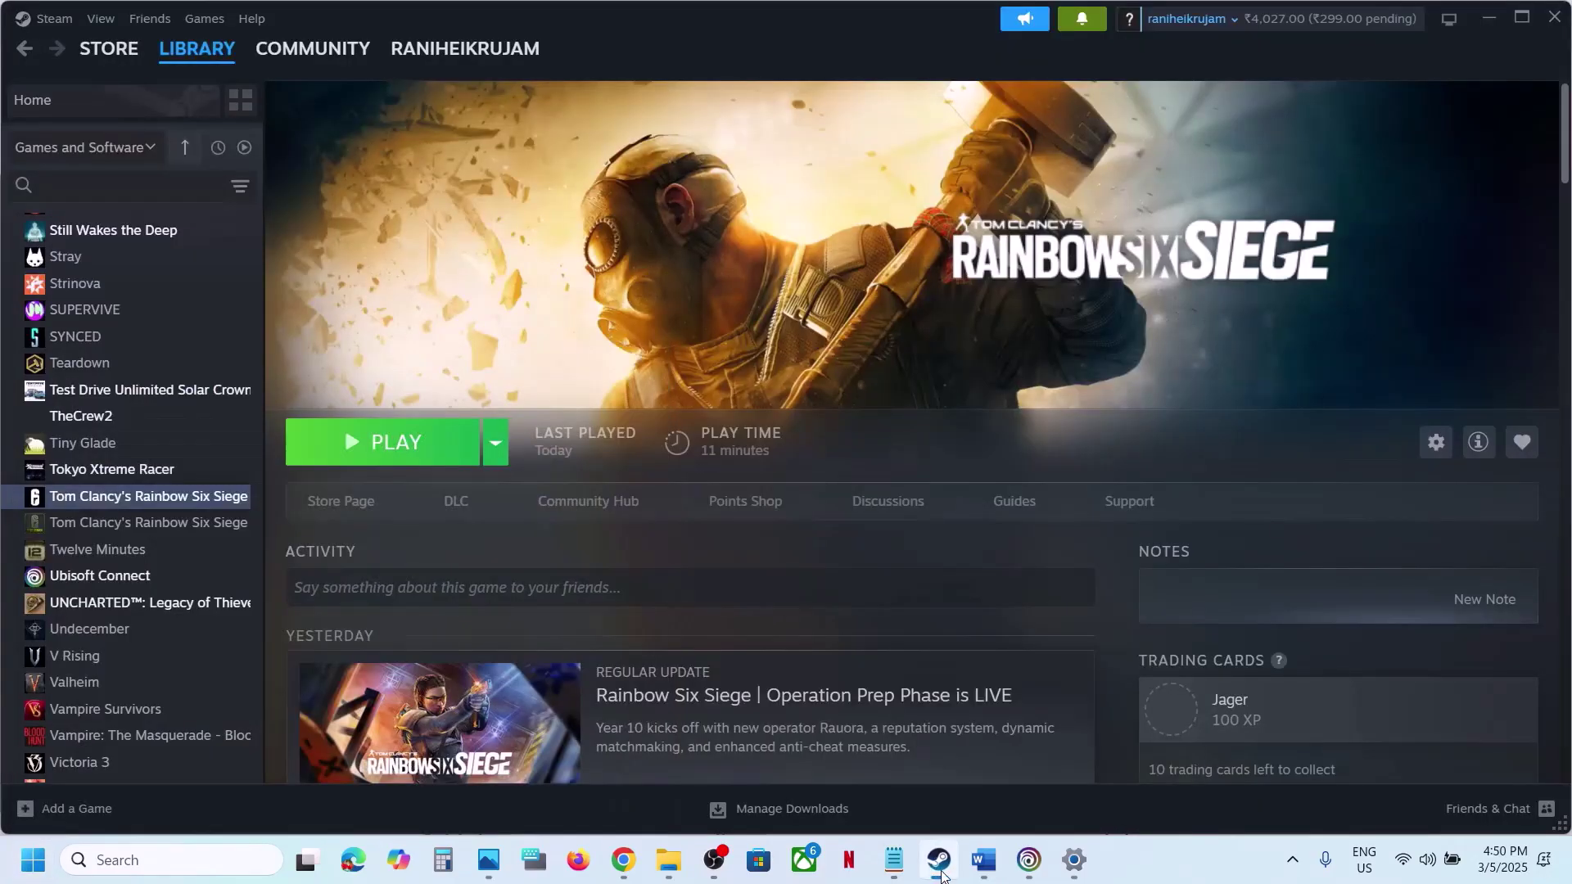
Step: Highlight Step 17's overlay, Rivatuner and undervolt instructions, then open Rainbow Six Siege's Steam options
left_click(998, 867)
scroll(691, 544, "down", 3)
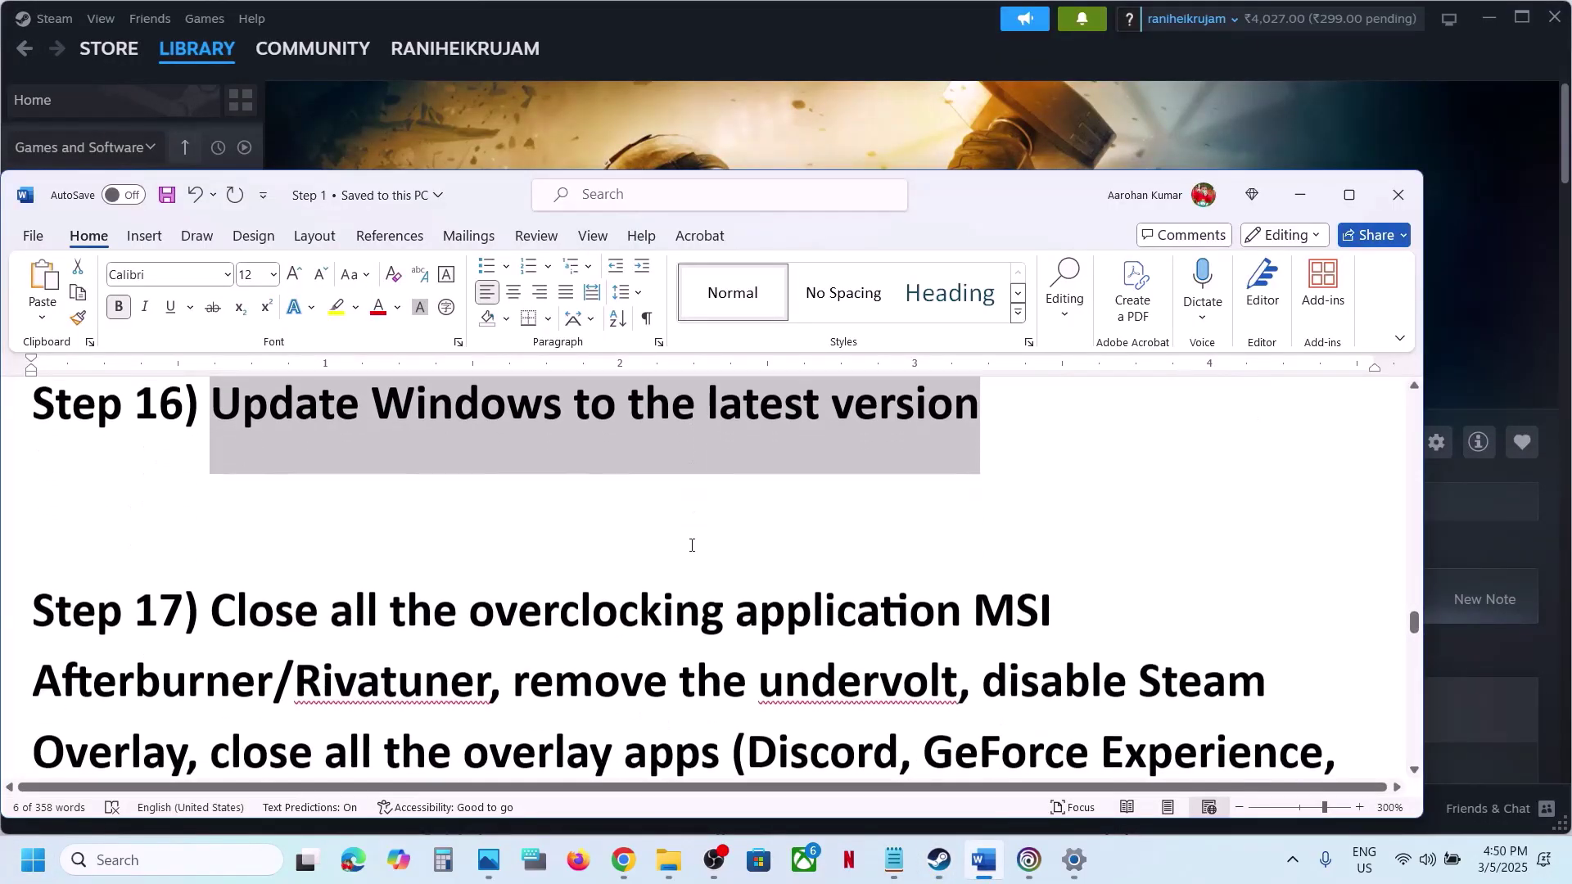
left_click_drag(215, 499, 492, 565)
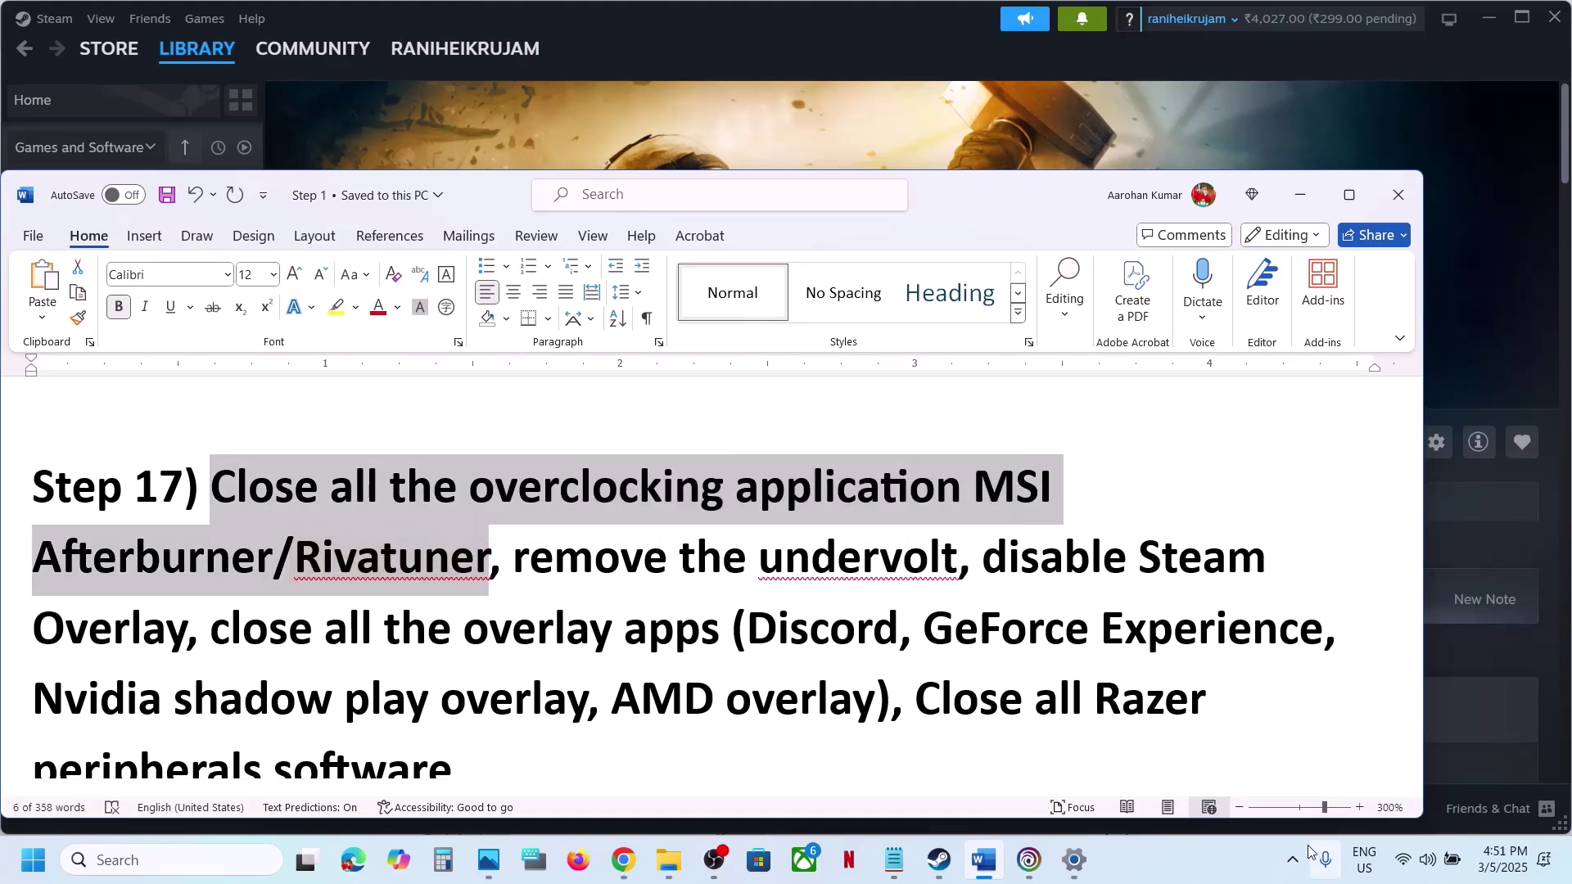
left_click(1294, 879)
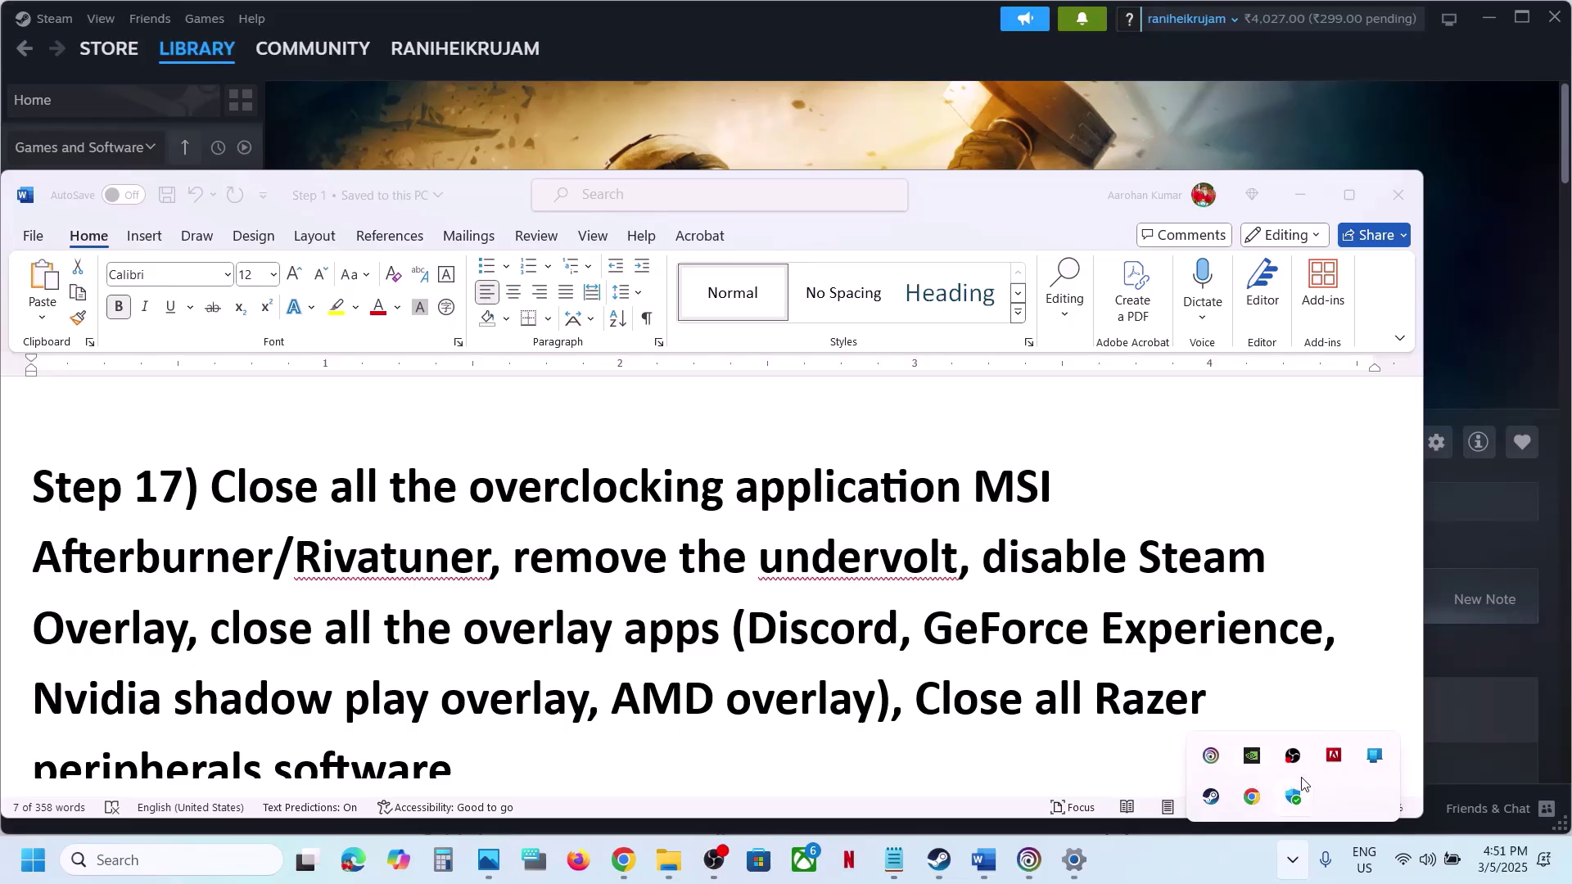
left_click(736, 589)
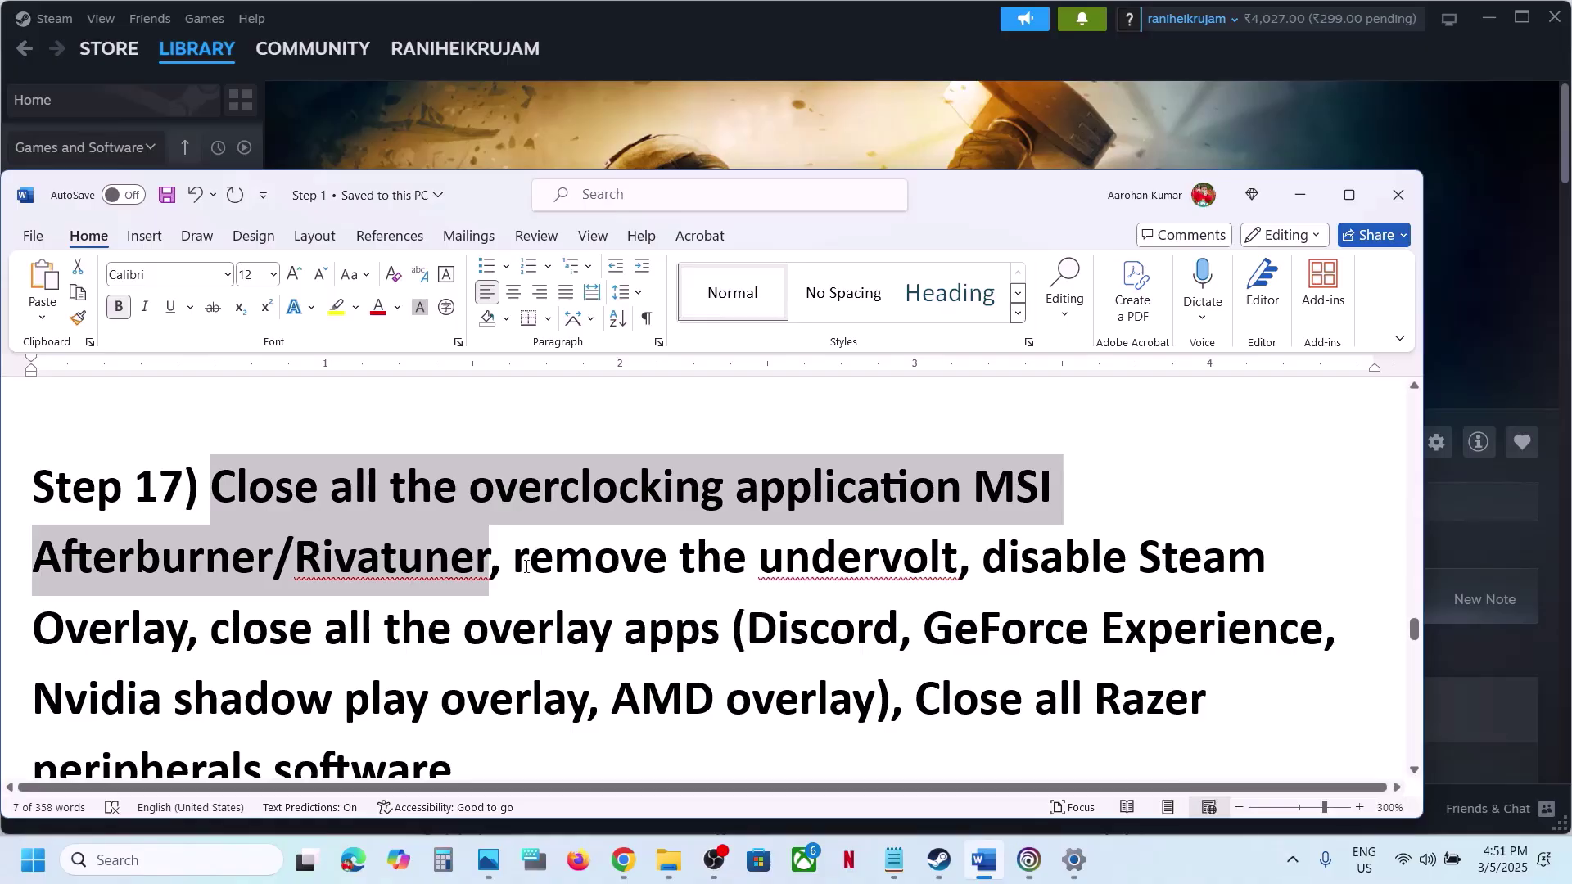
left_click_drag(515, 565, 957, 564)
scroll(982, 565, "down", 1)
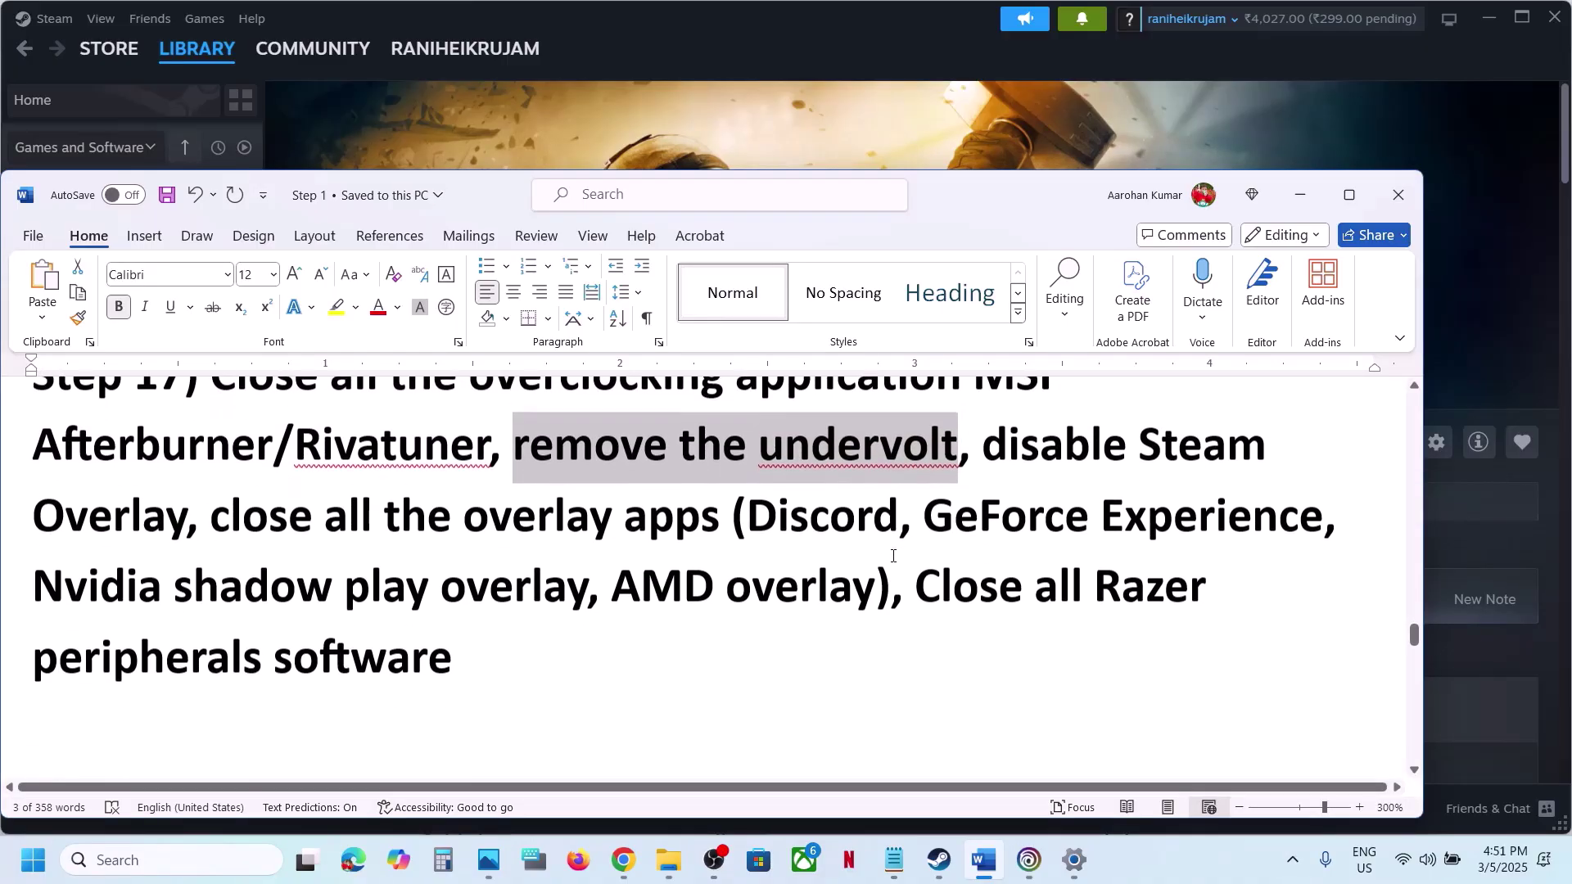
left_click_drag(989, 450, 325, 470)
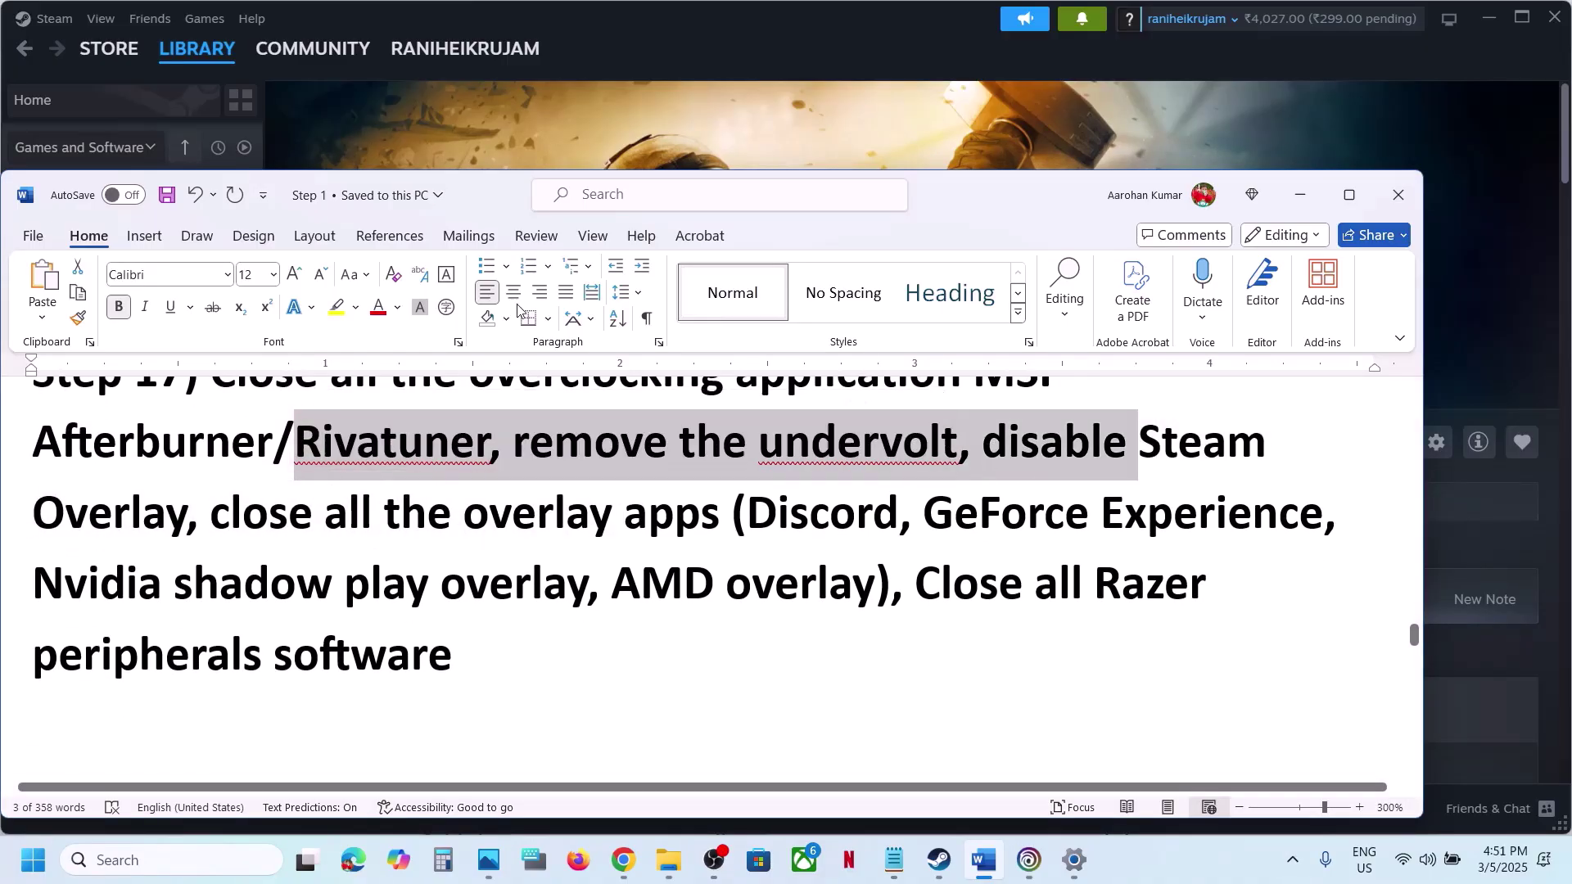
left_click(697, 150)
right_click(176, 496)
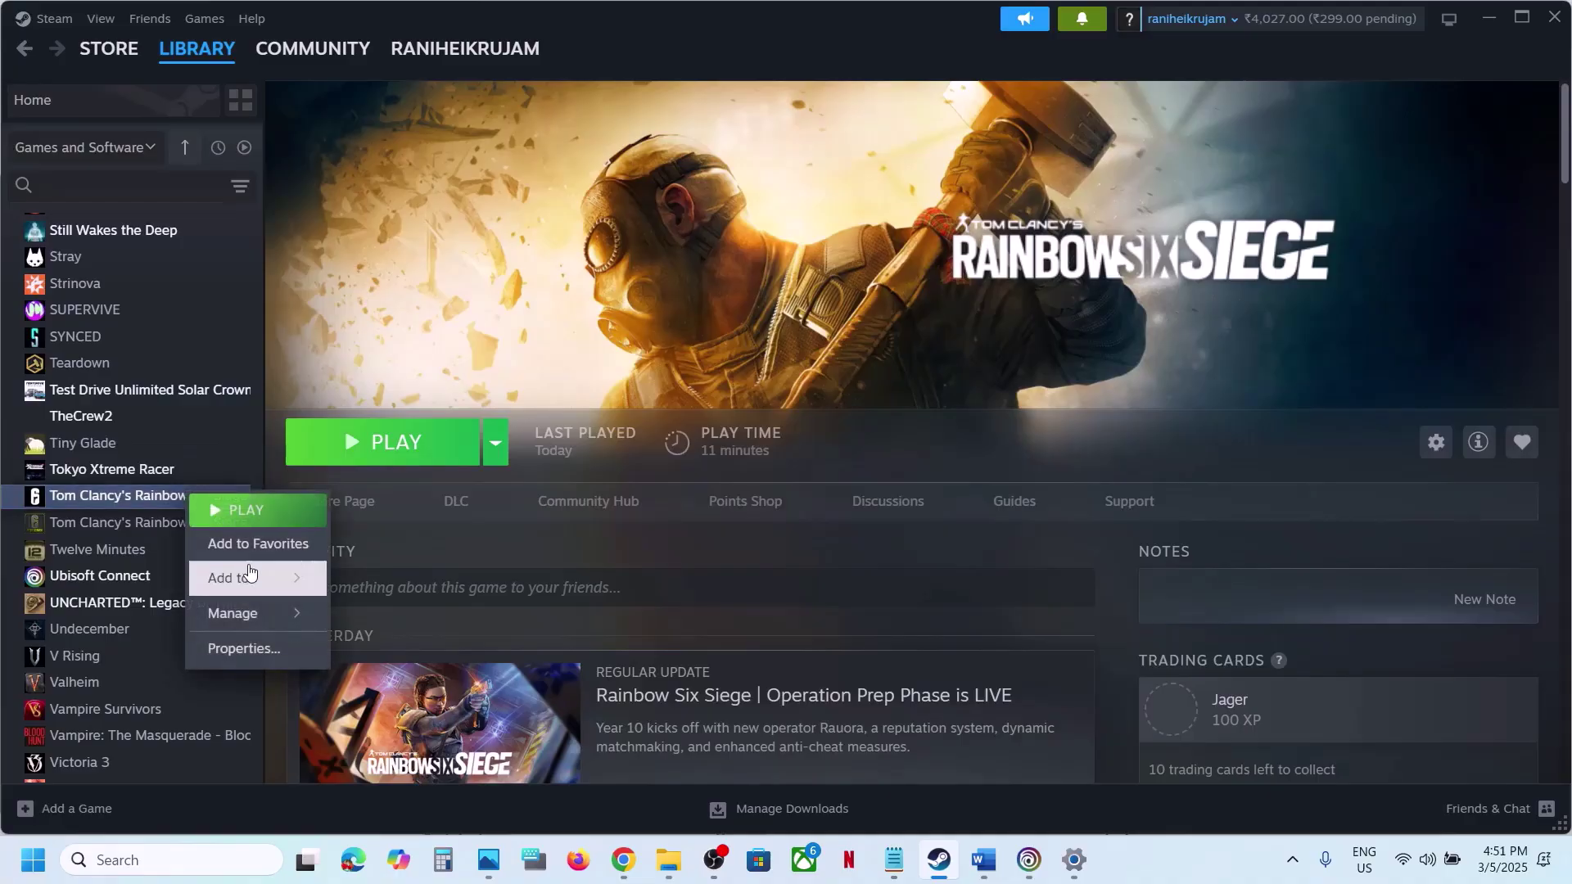
Step: Confirm Steam Overlay is off in Rainbow Six Siege's properties, then highlight Word's GeForce Experience overlay note
left_click(245, 648)
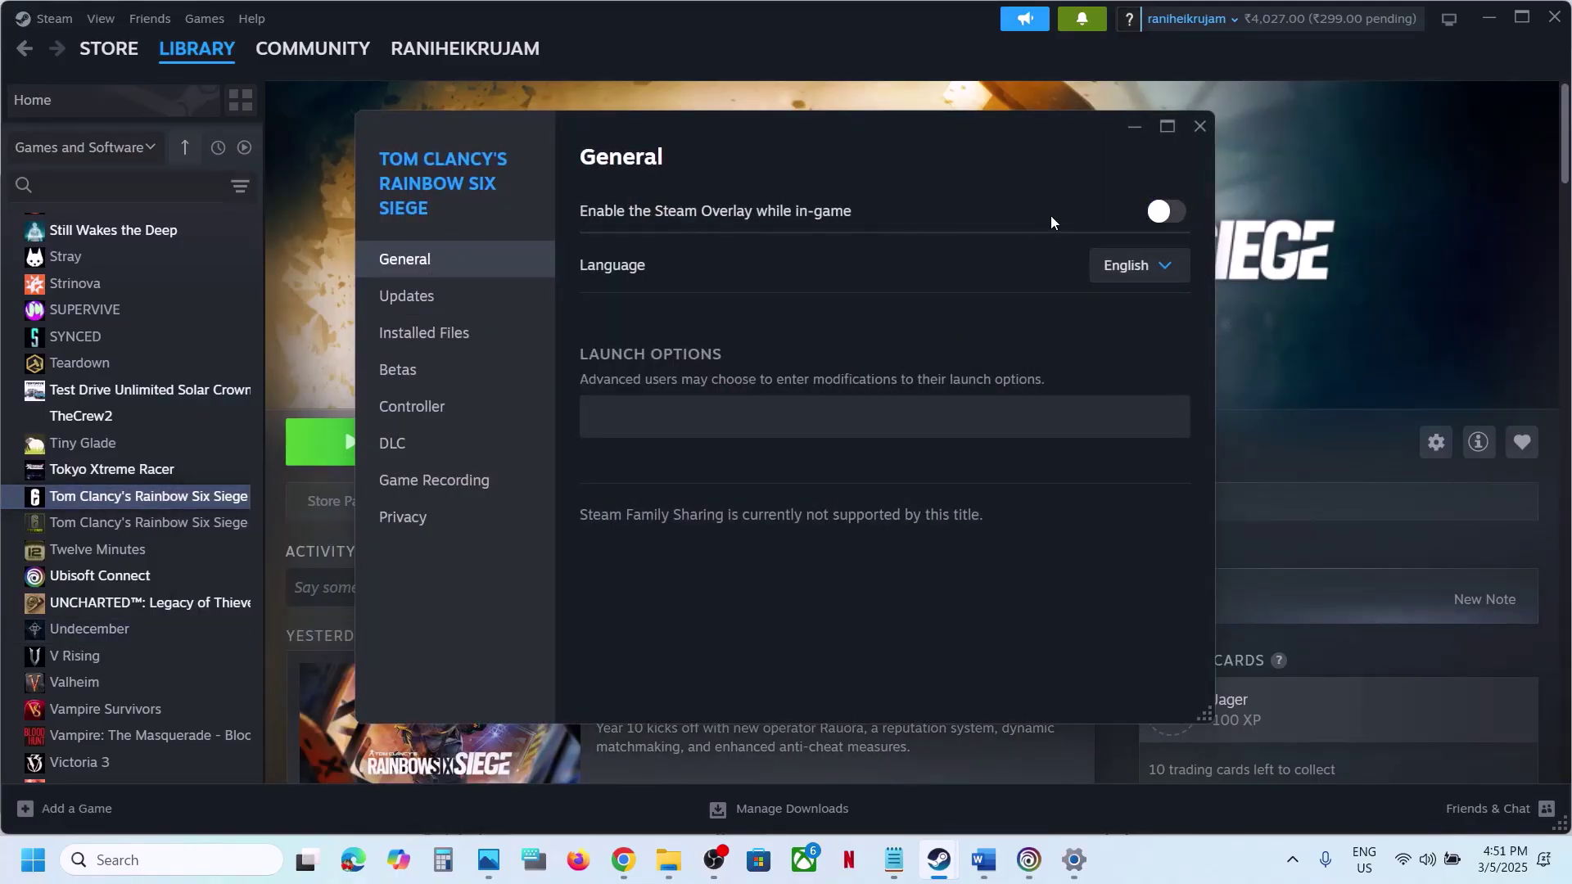
left_click(1204, 125)
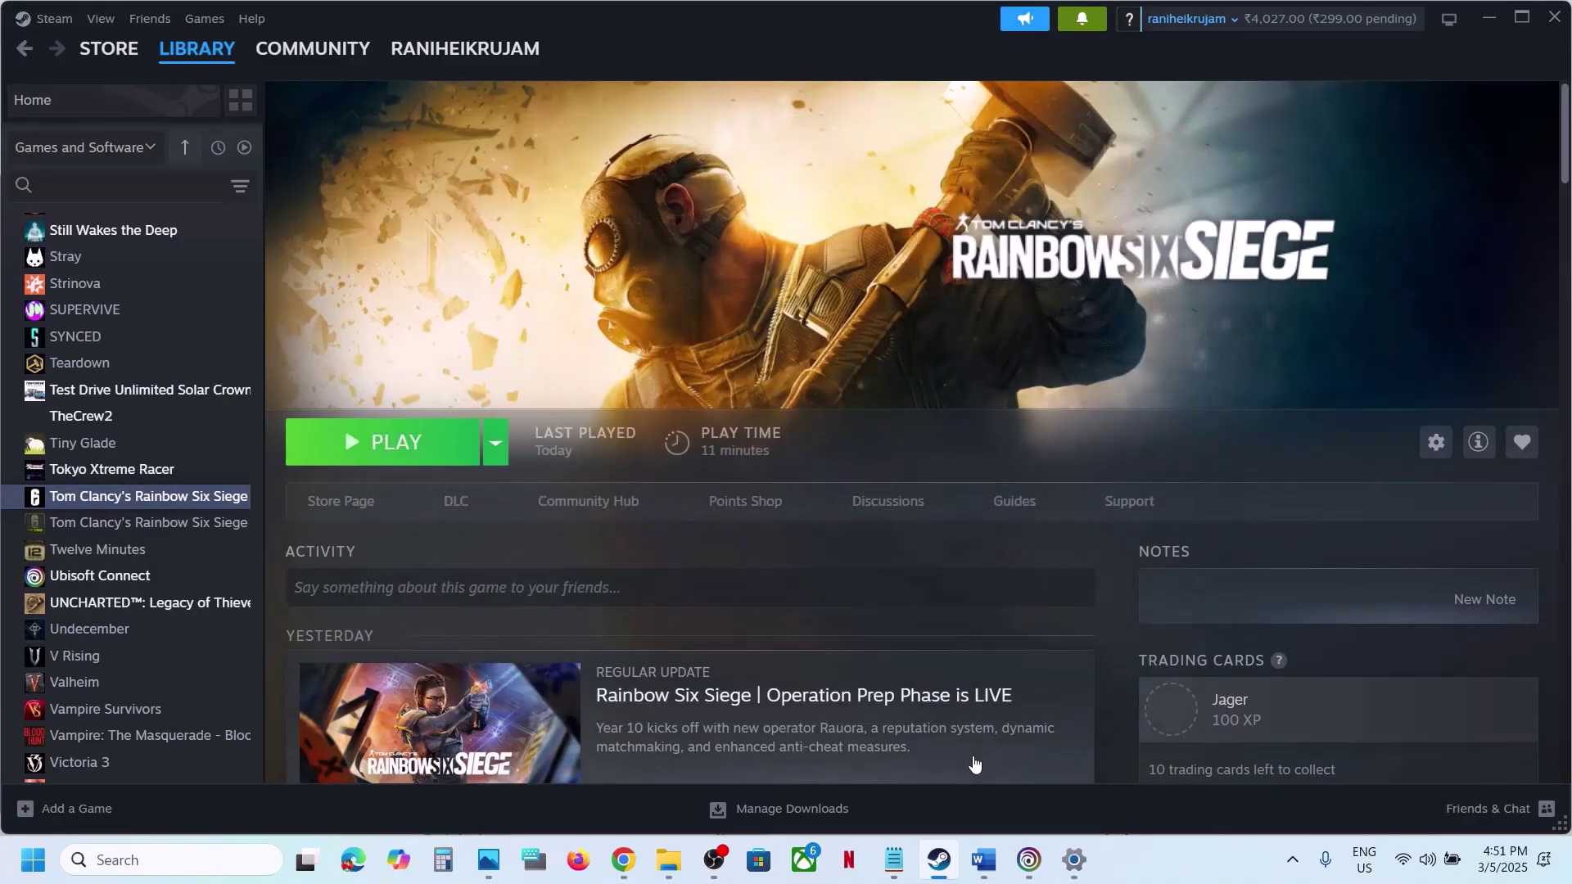
left_click(986, 860)
left_click_drag(752, 516, 1264, 551)
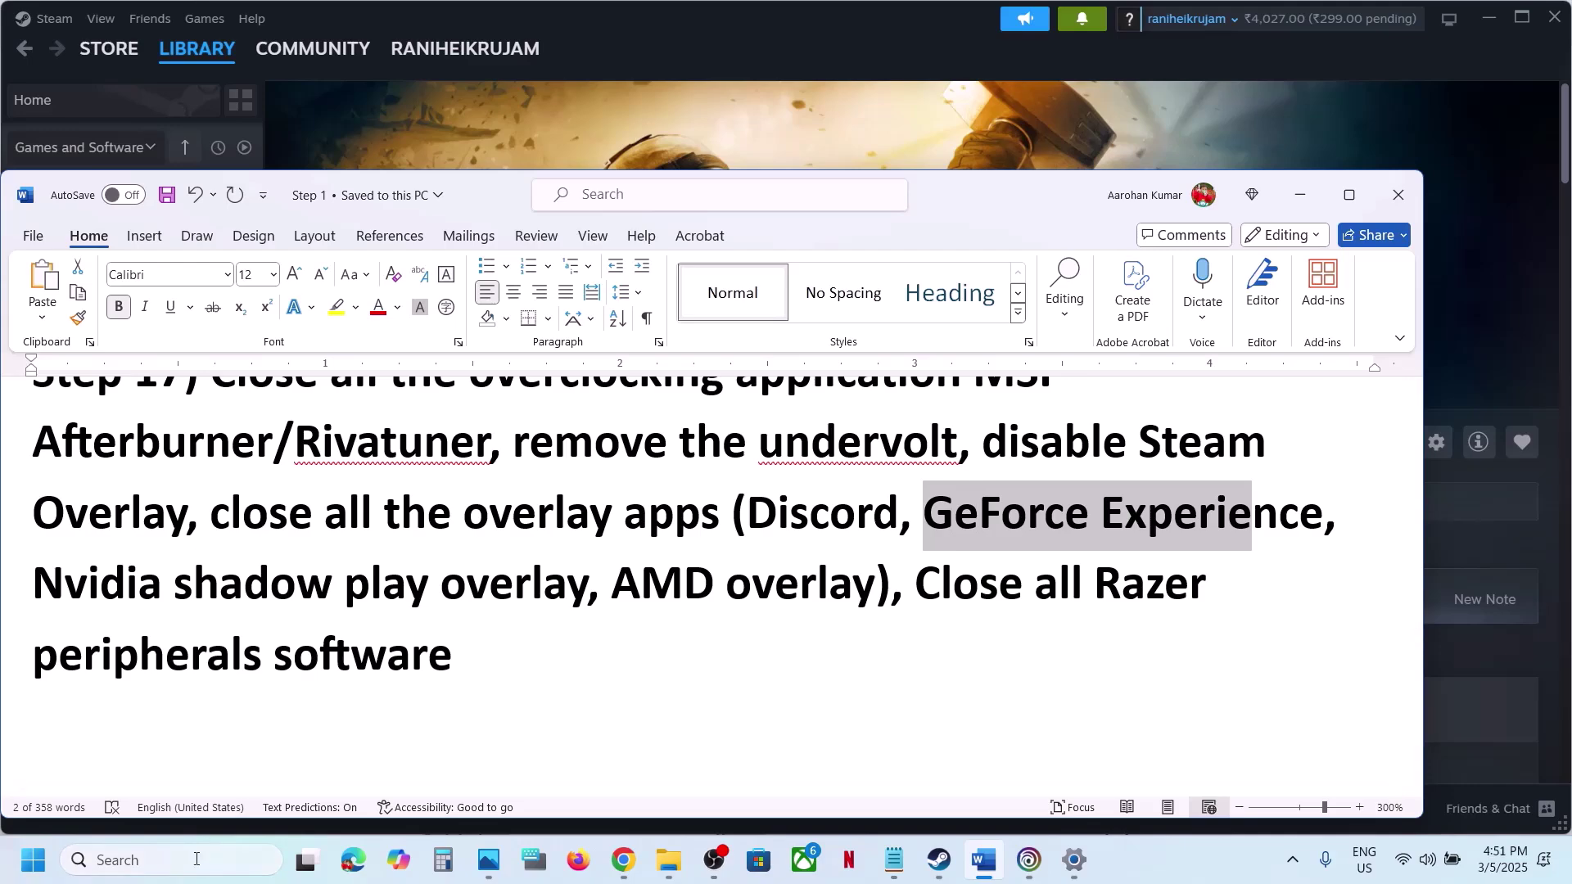
Step: Launch NVIDIA App from a search for 'nv' and check its overlay setting in Settings
left_click(123, 859)
type("nvi")
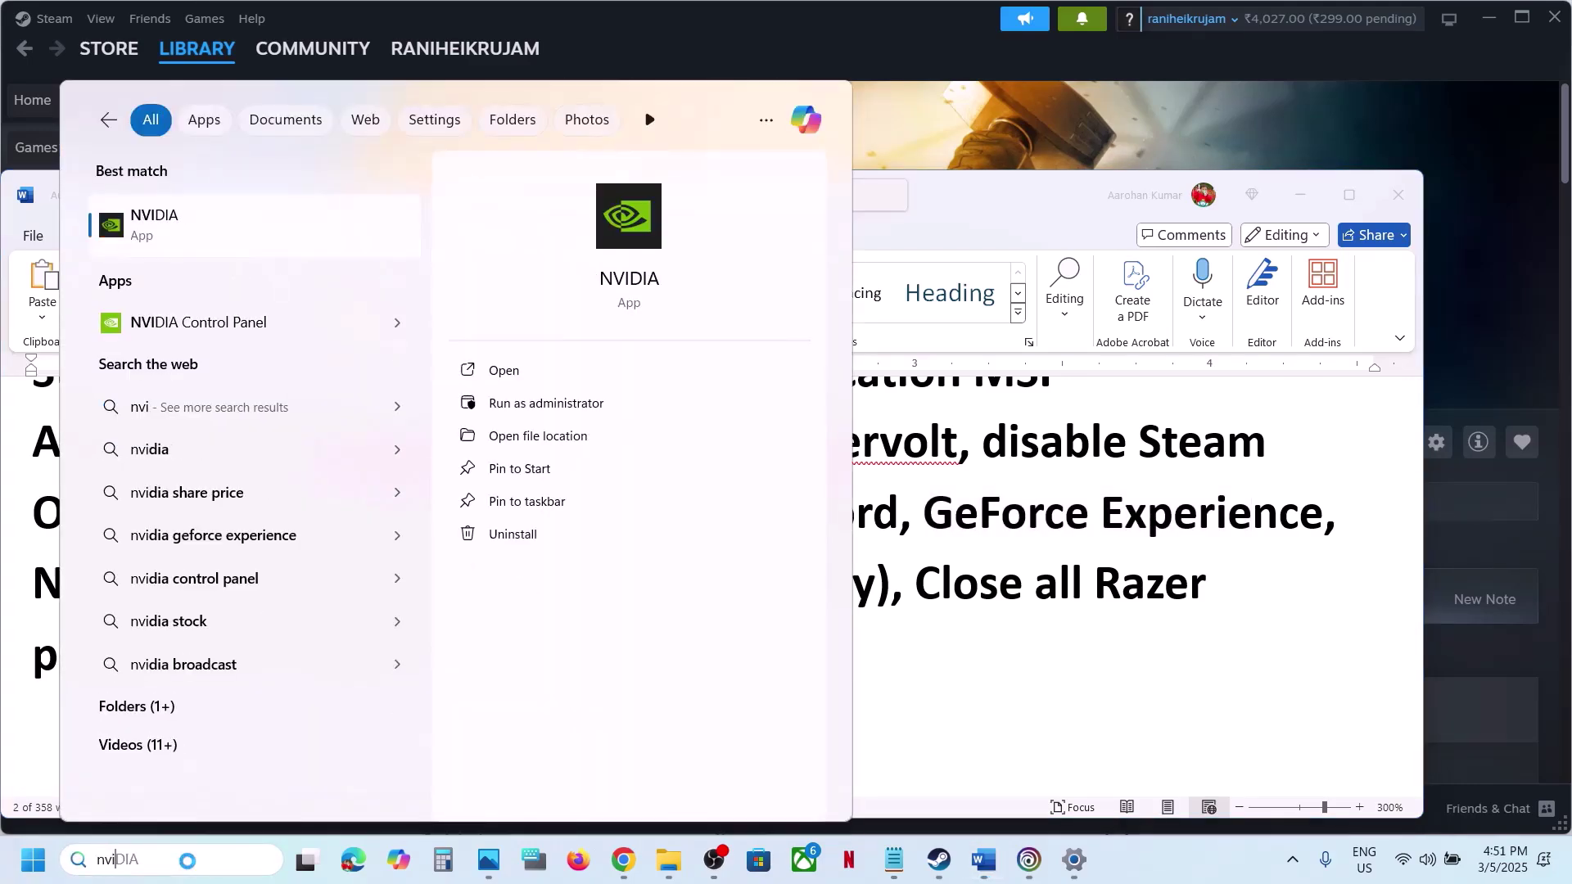
key("Return")
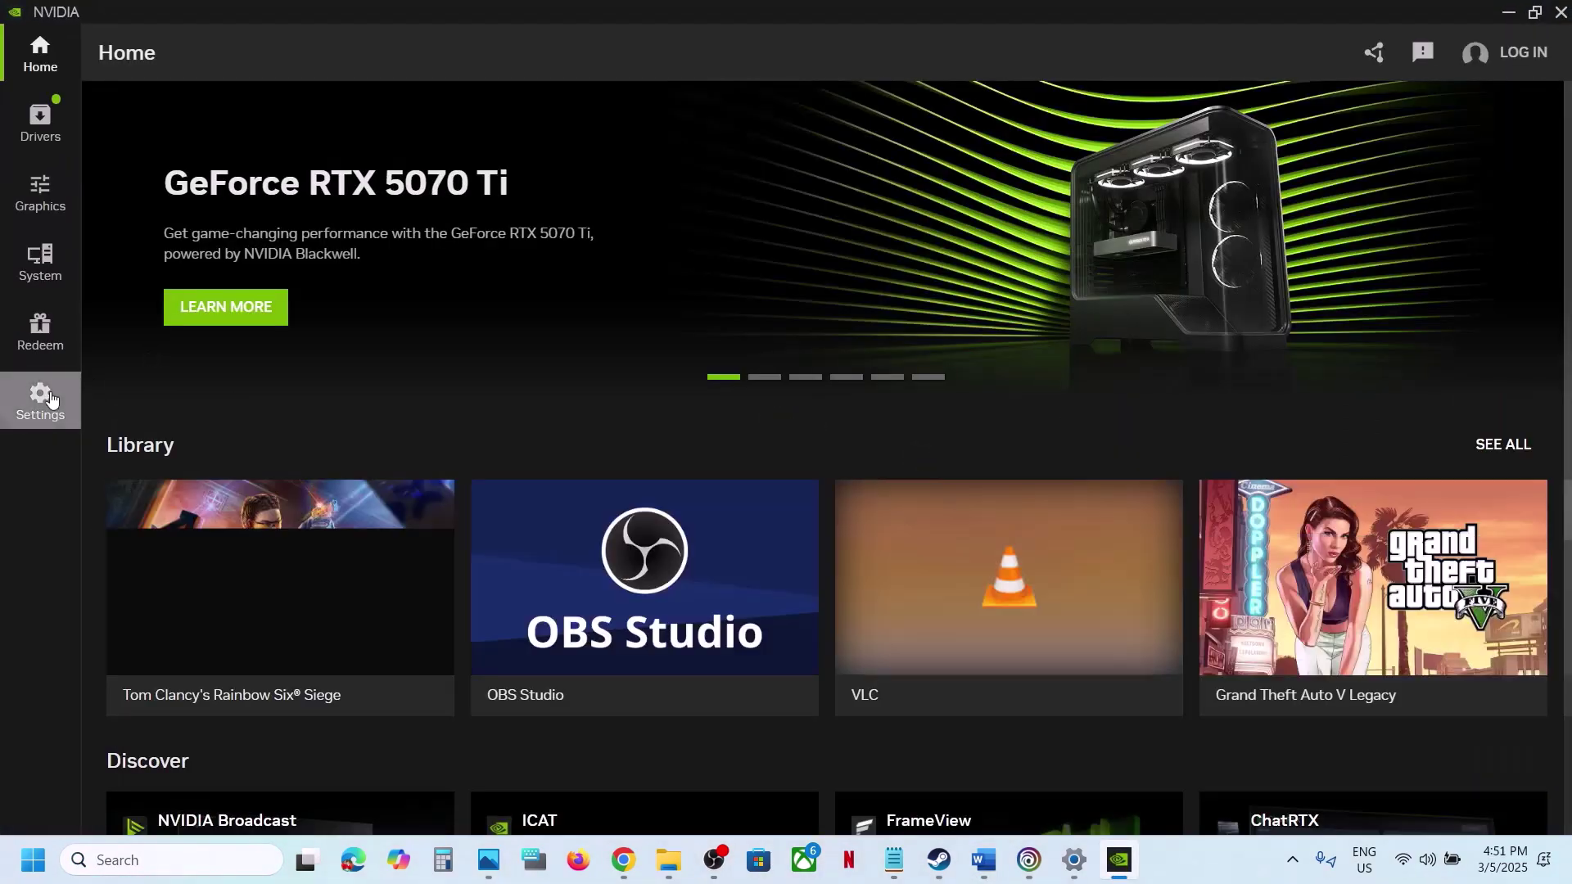
left_click(40, 399)
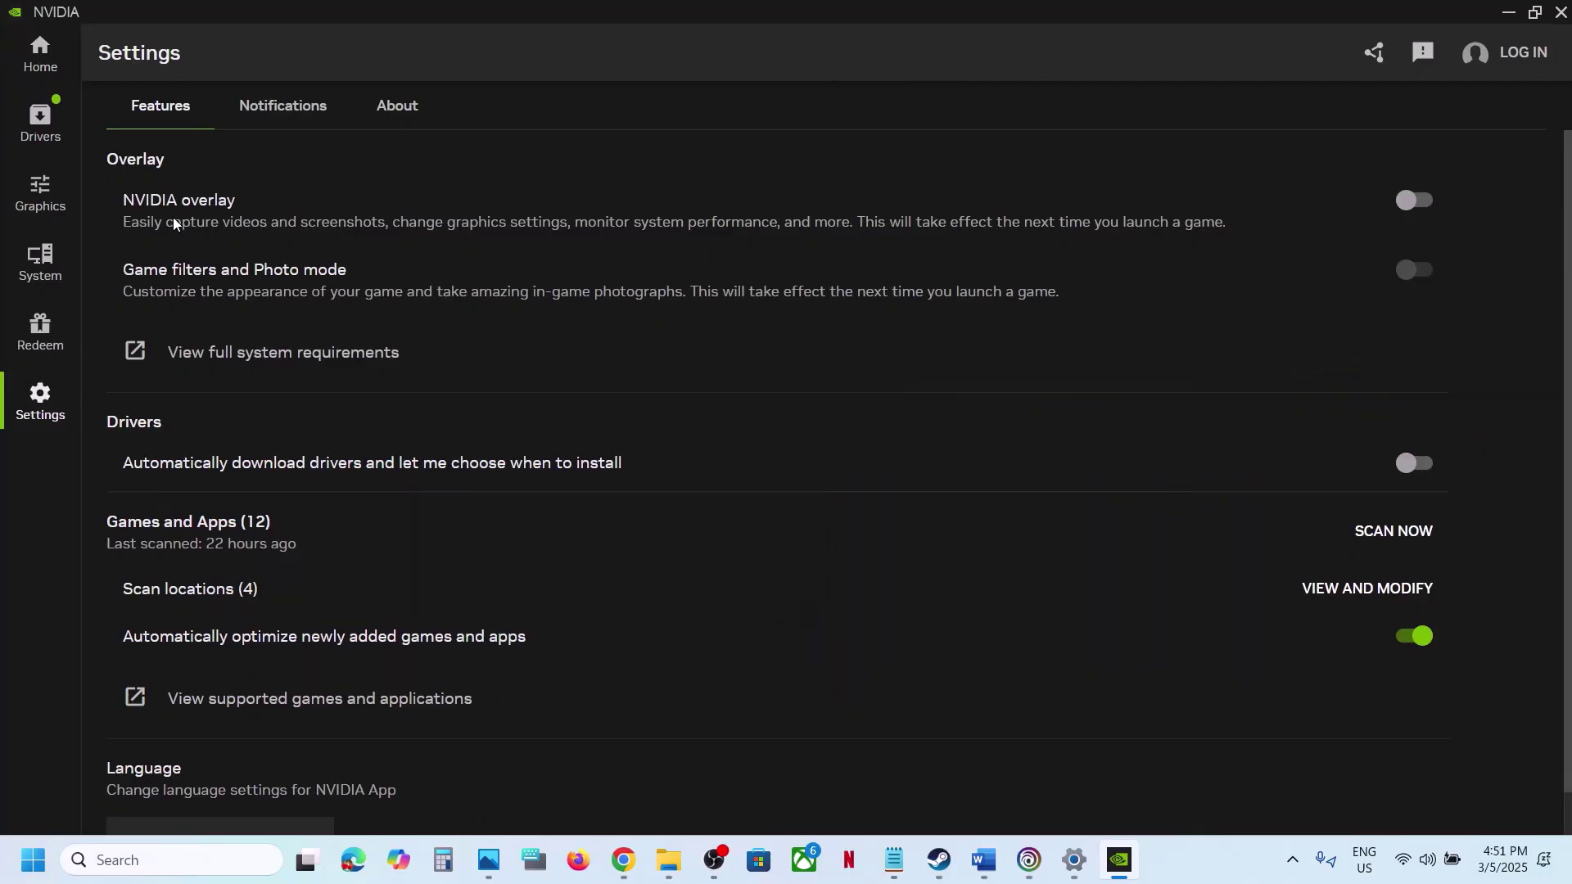
Step: Close NVIDIA App and highlight the overlay-related instruction in the Word guide
left_click(1554, 18)
left_click(536, 511)
left_click_drag(554, 442, 720, 512)
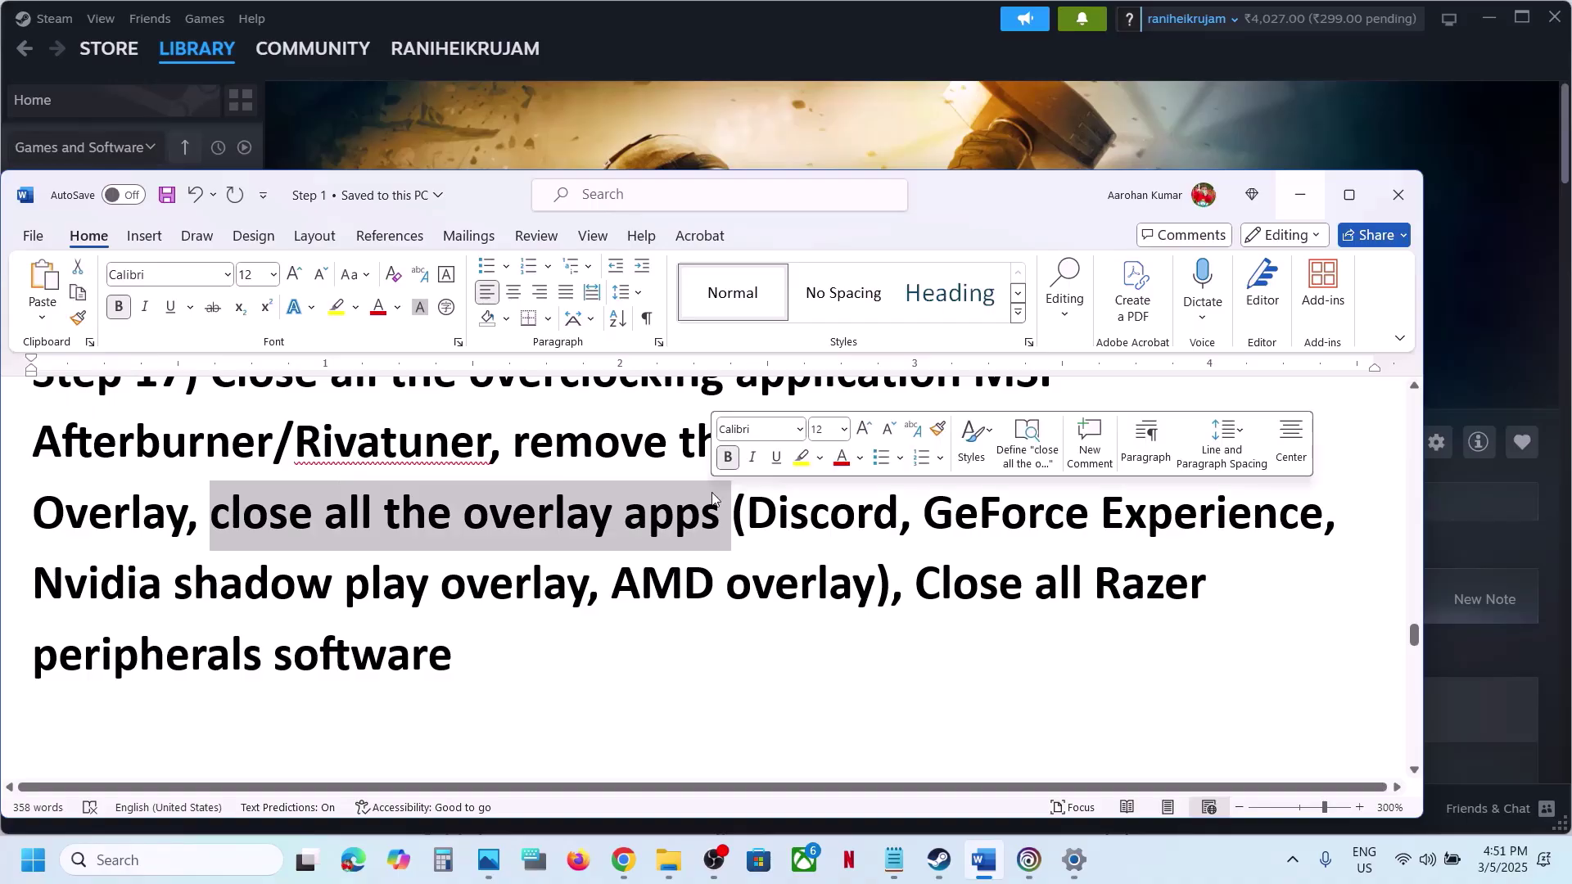
Step: Highlight Step 17's 'close all the overlay apps' instruction, then move on toward Step 18
left_click_drag(908, 583, 476, 641)
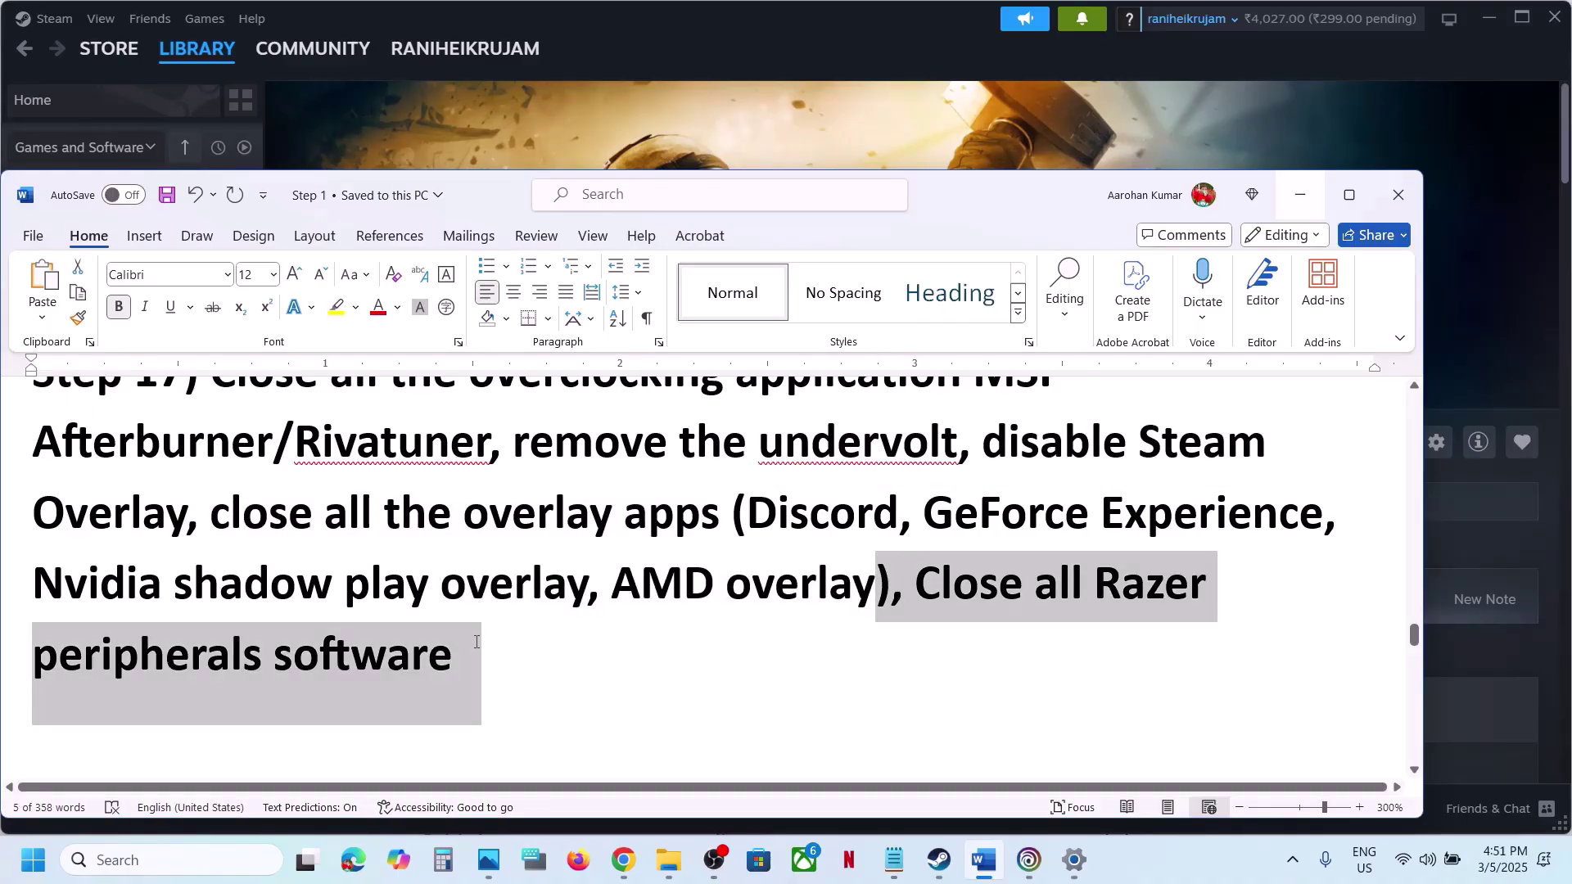
left_click(473, 643)
scroll(473, 643, "down", 5)
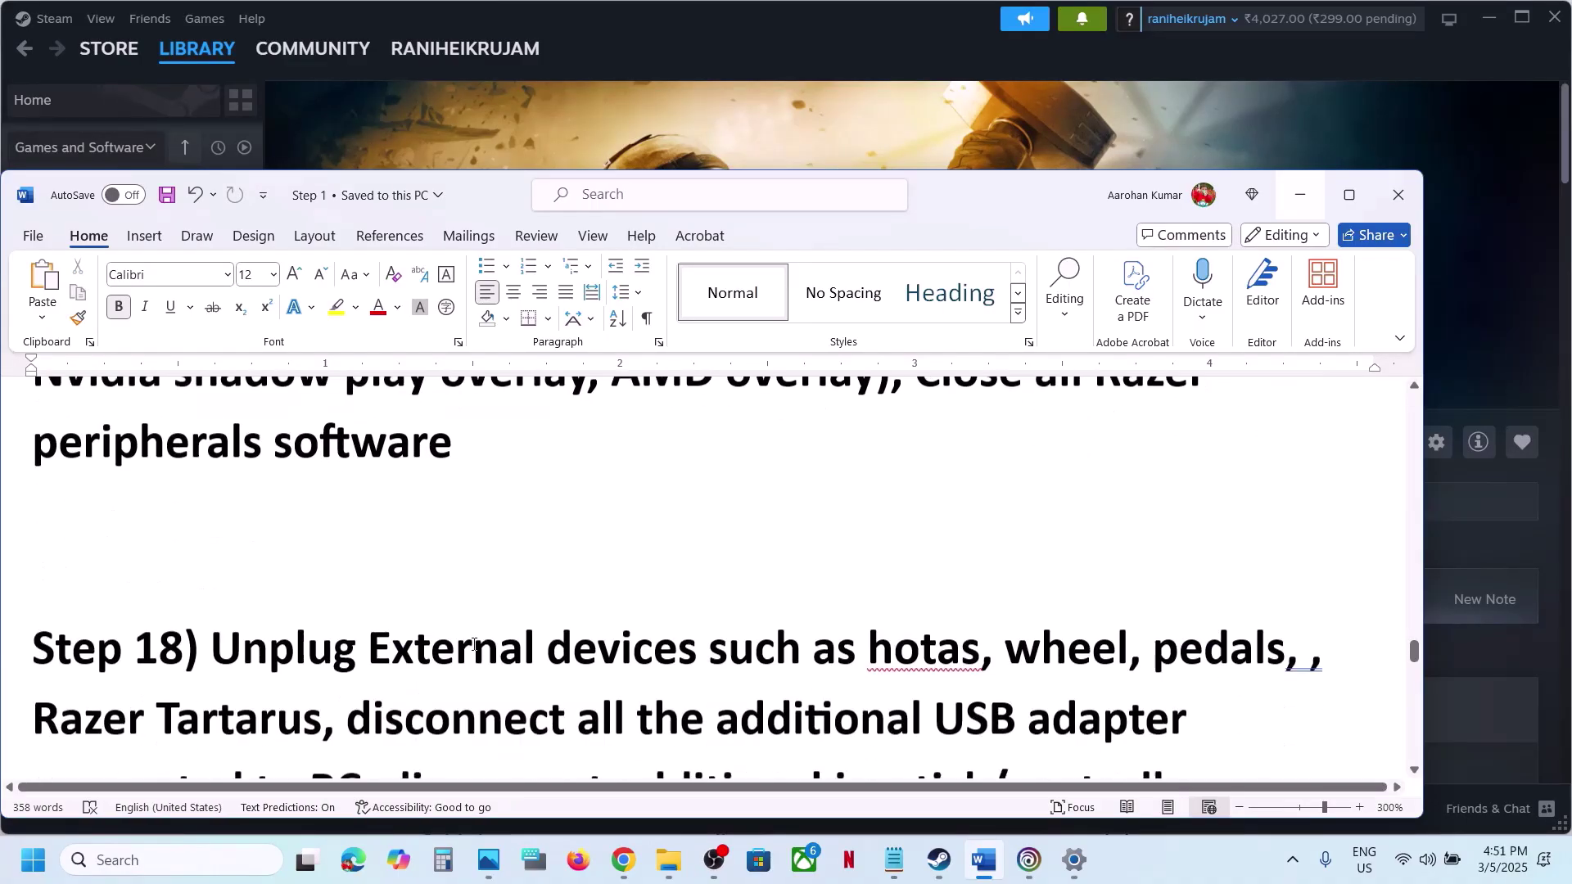
Step: Highlight Step 18's unplug instruction and the joystick/controllers disconnect line
left_click_drag(314, 494, 367, 635)
scroll(367, 635, "down", 2)
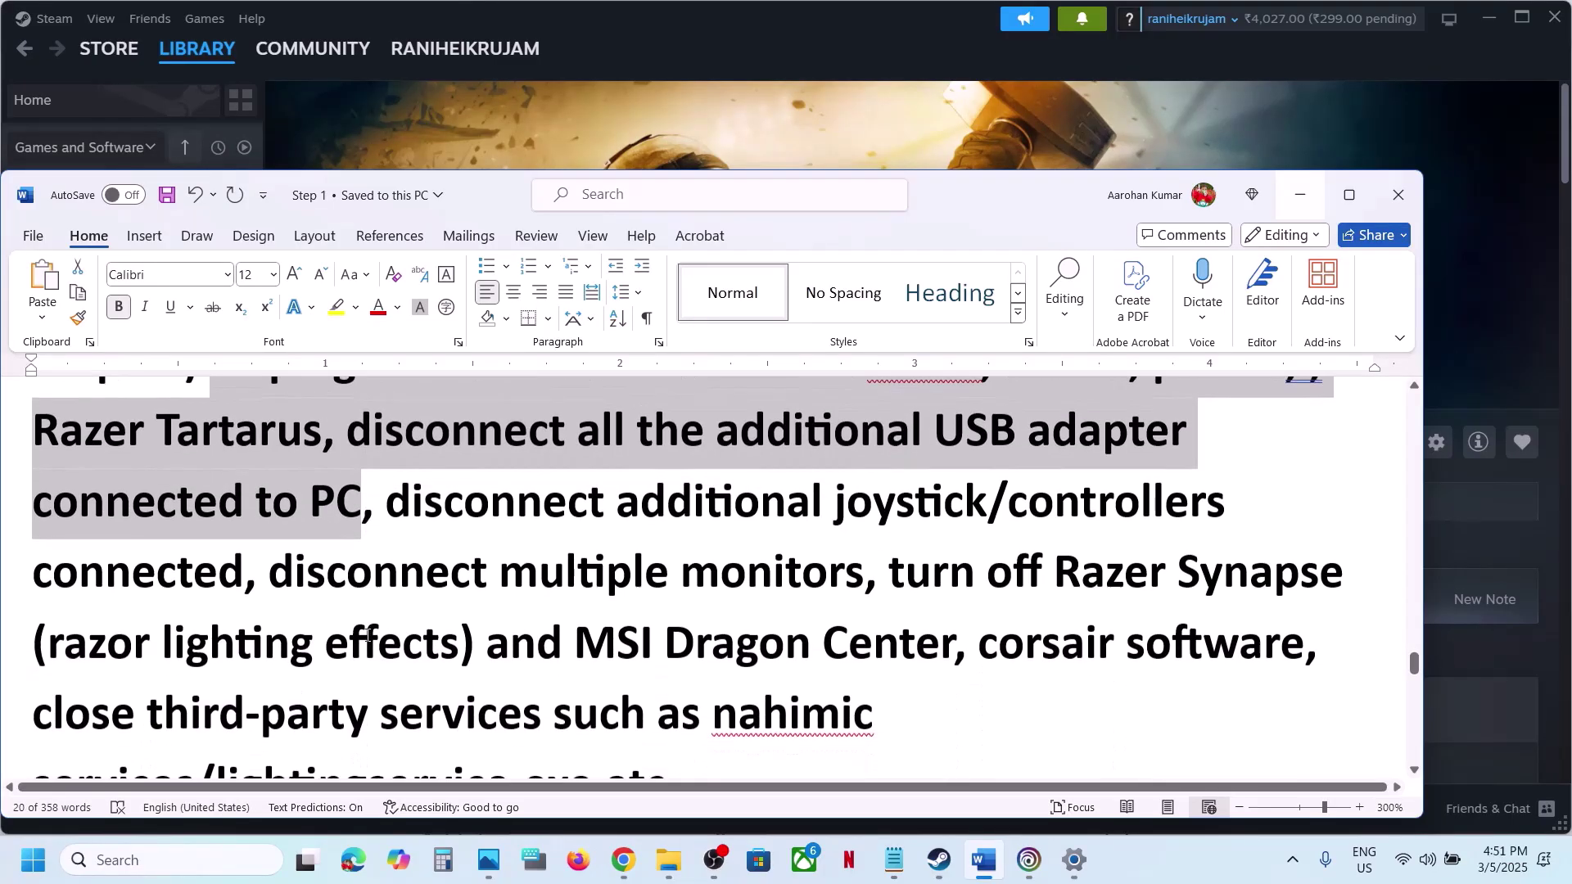
left_click_drag(392, 507, 256, 573)
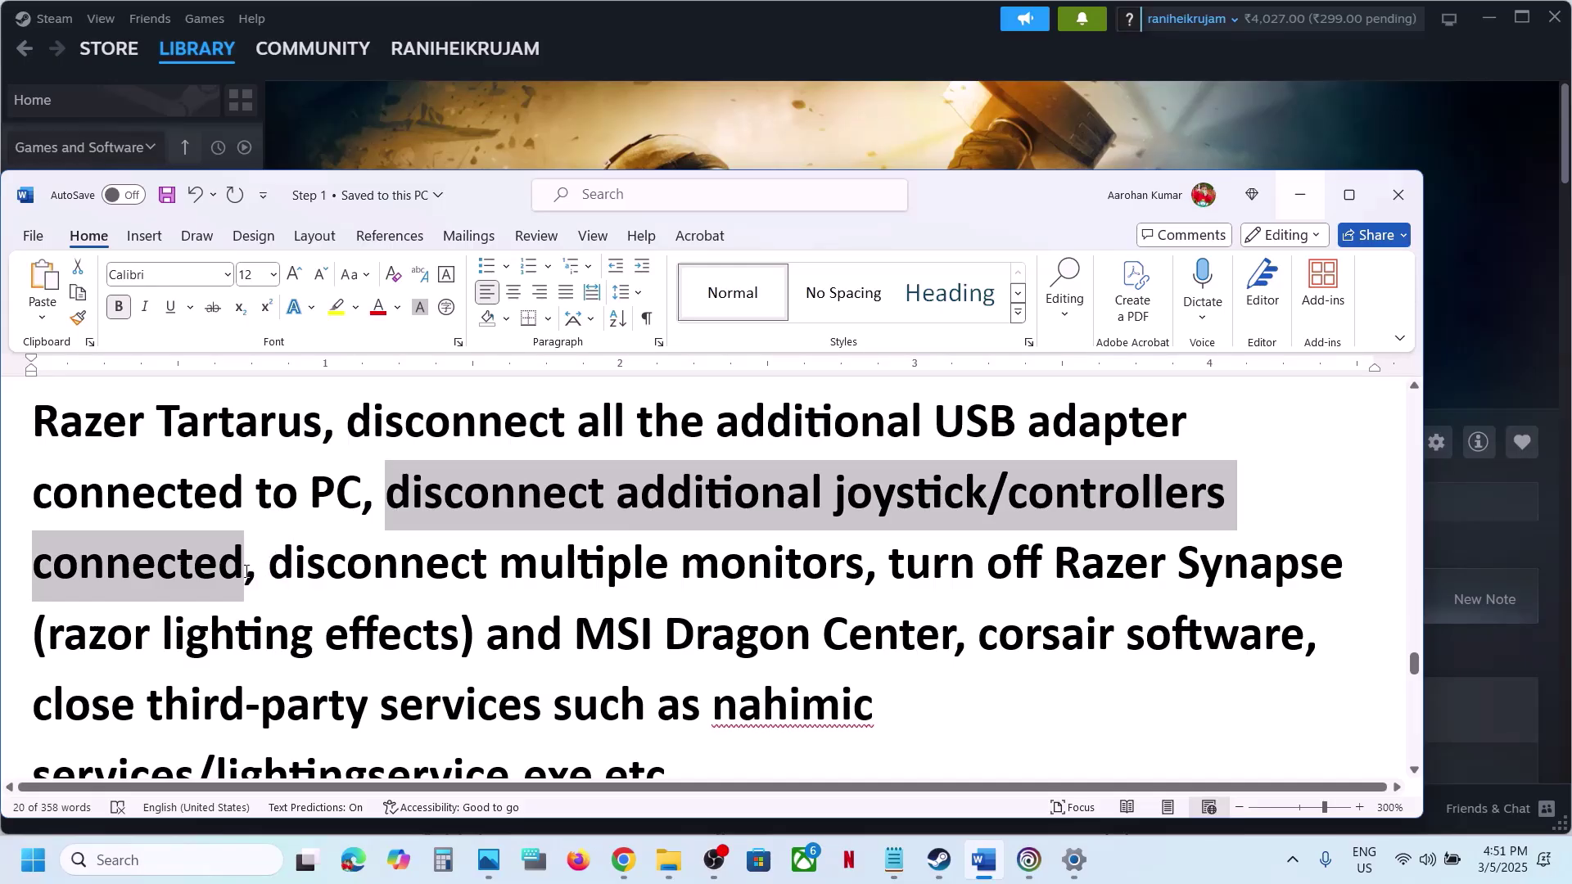
left_click_drag(246, 571, 864, 571)
Step: Highlight the Razer Synapse and third-party services instructions, then scroll down to Step 19
scroll(864, 573, "down", 2)
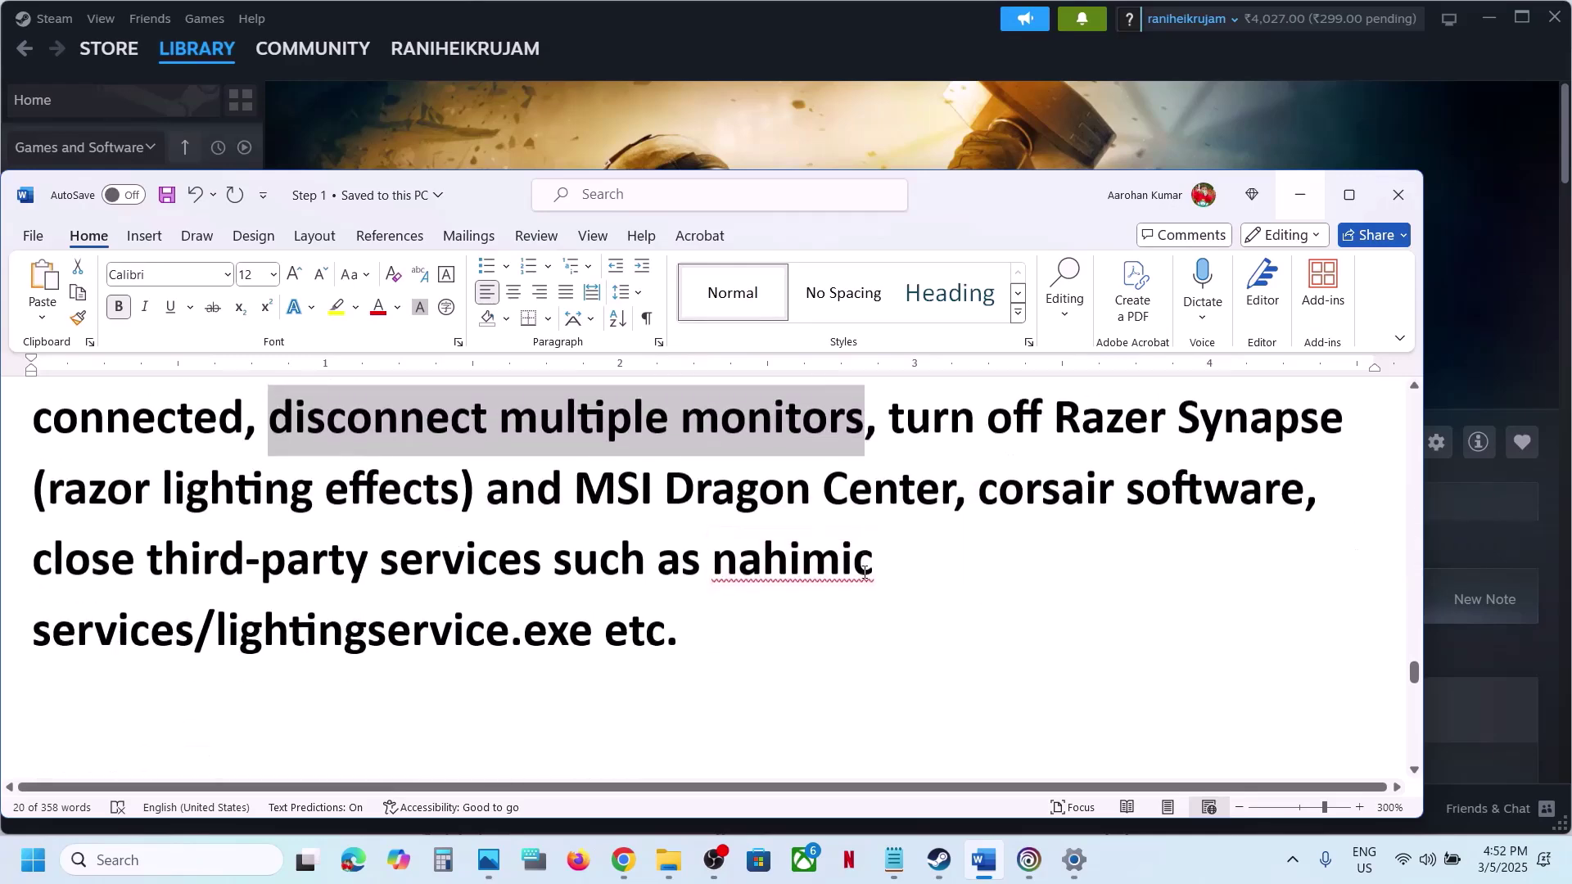
scroll(867, 572, "up", 1)
left_click_drag(890, 505, 716, 703)
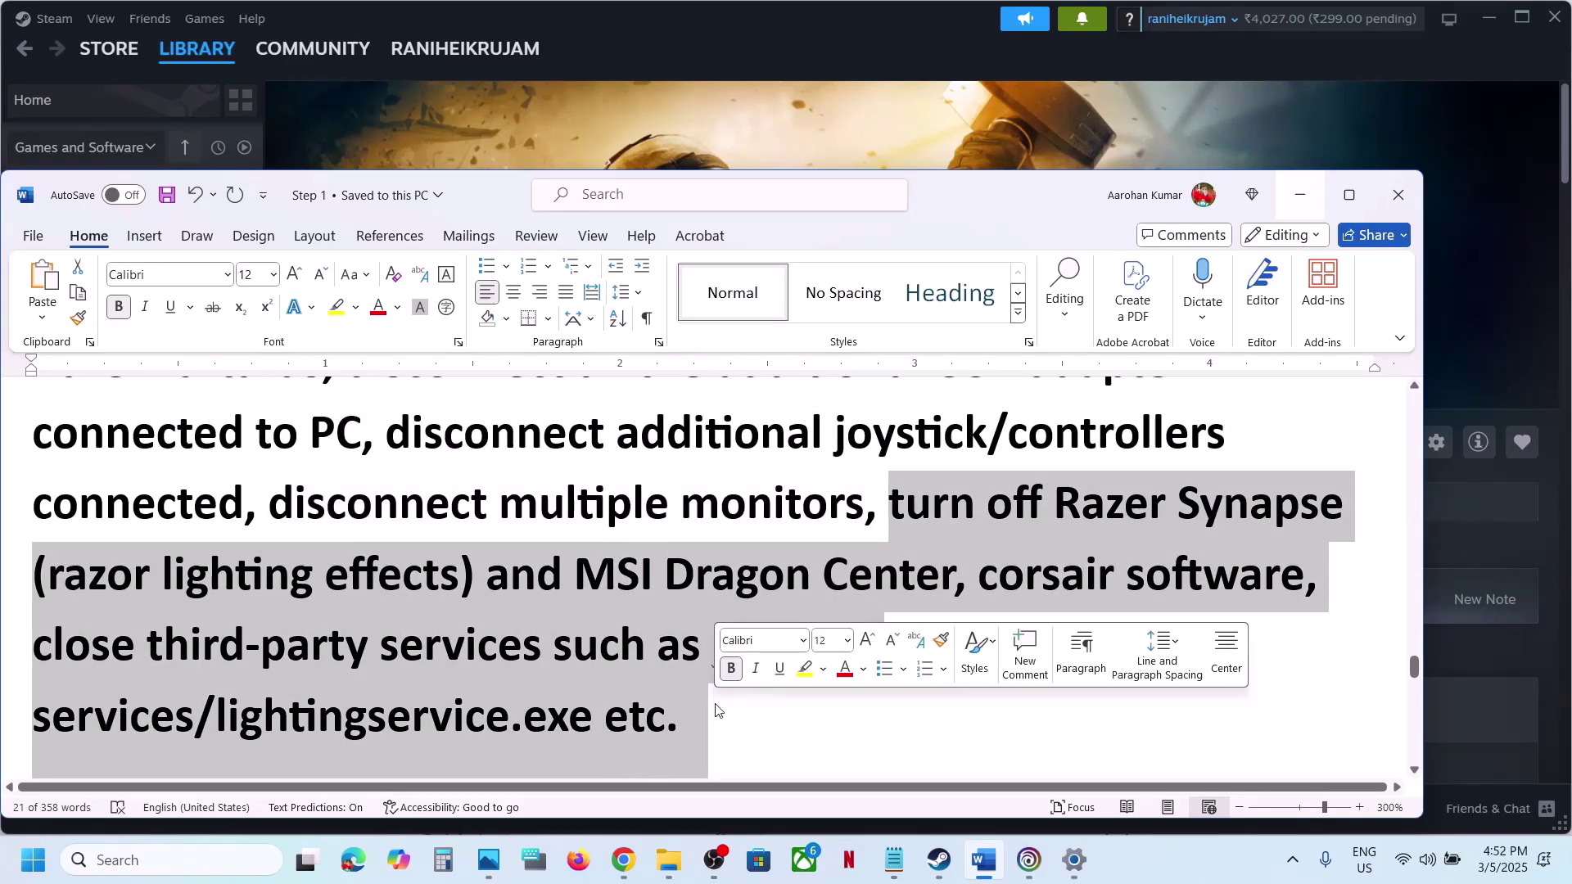
scroll(608, 674, "down", 3)
scroll(608, 674, "down", 2)
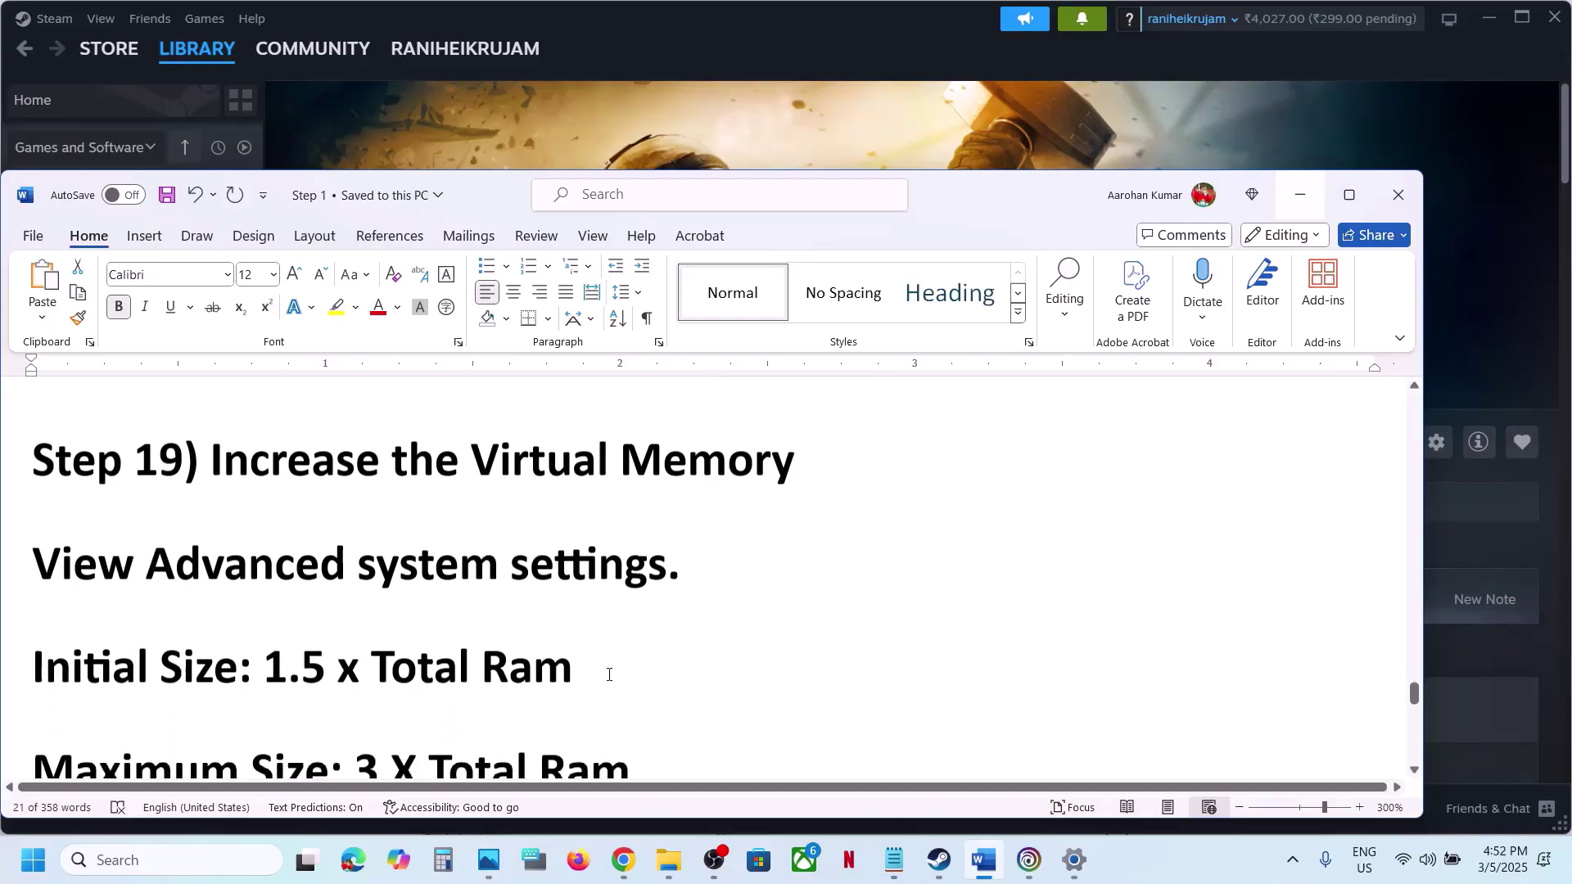